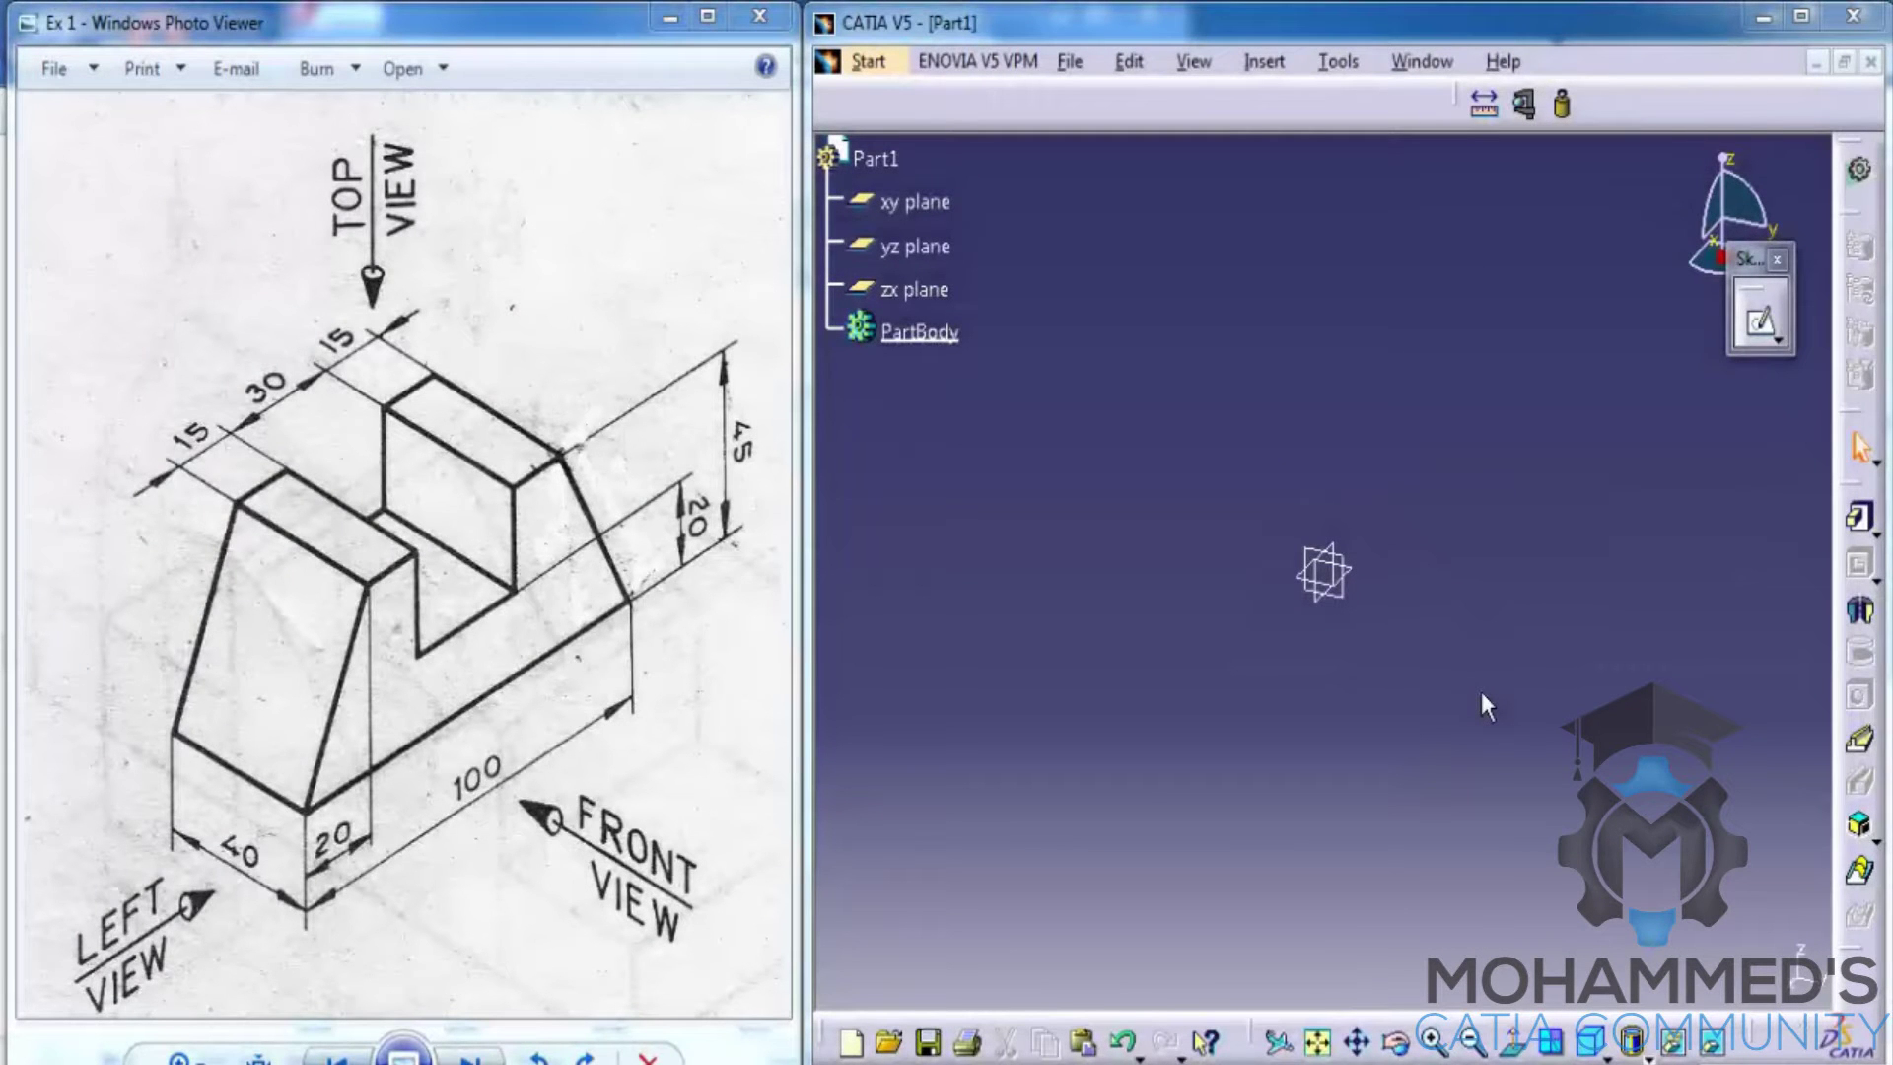
# Start a new sketch placed on the yz plane.
pyautogui.click(1762, 325)
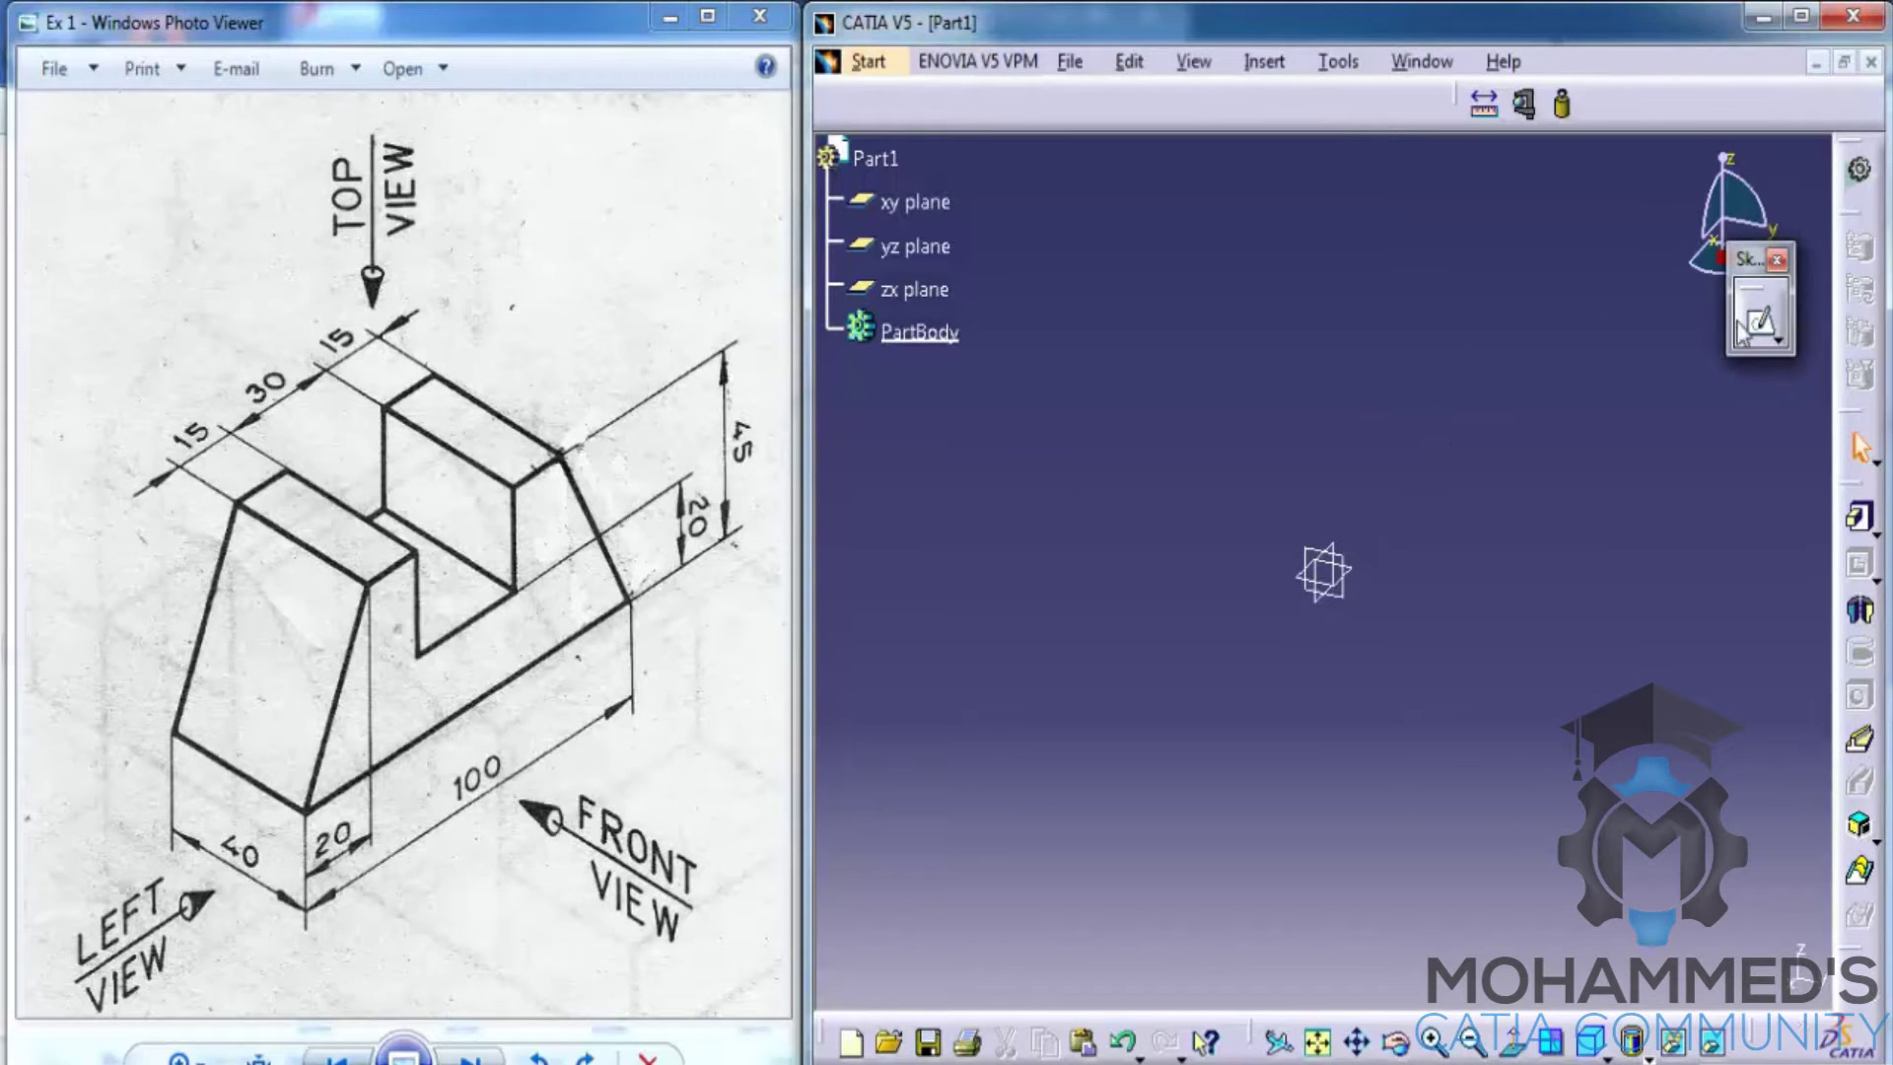
pyautogui.click(1356, 597)
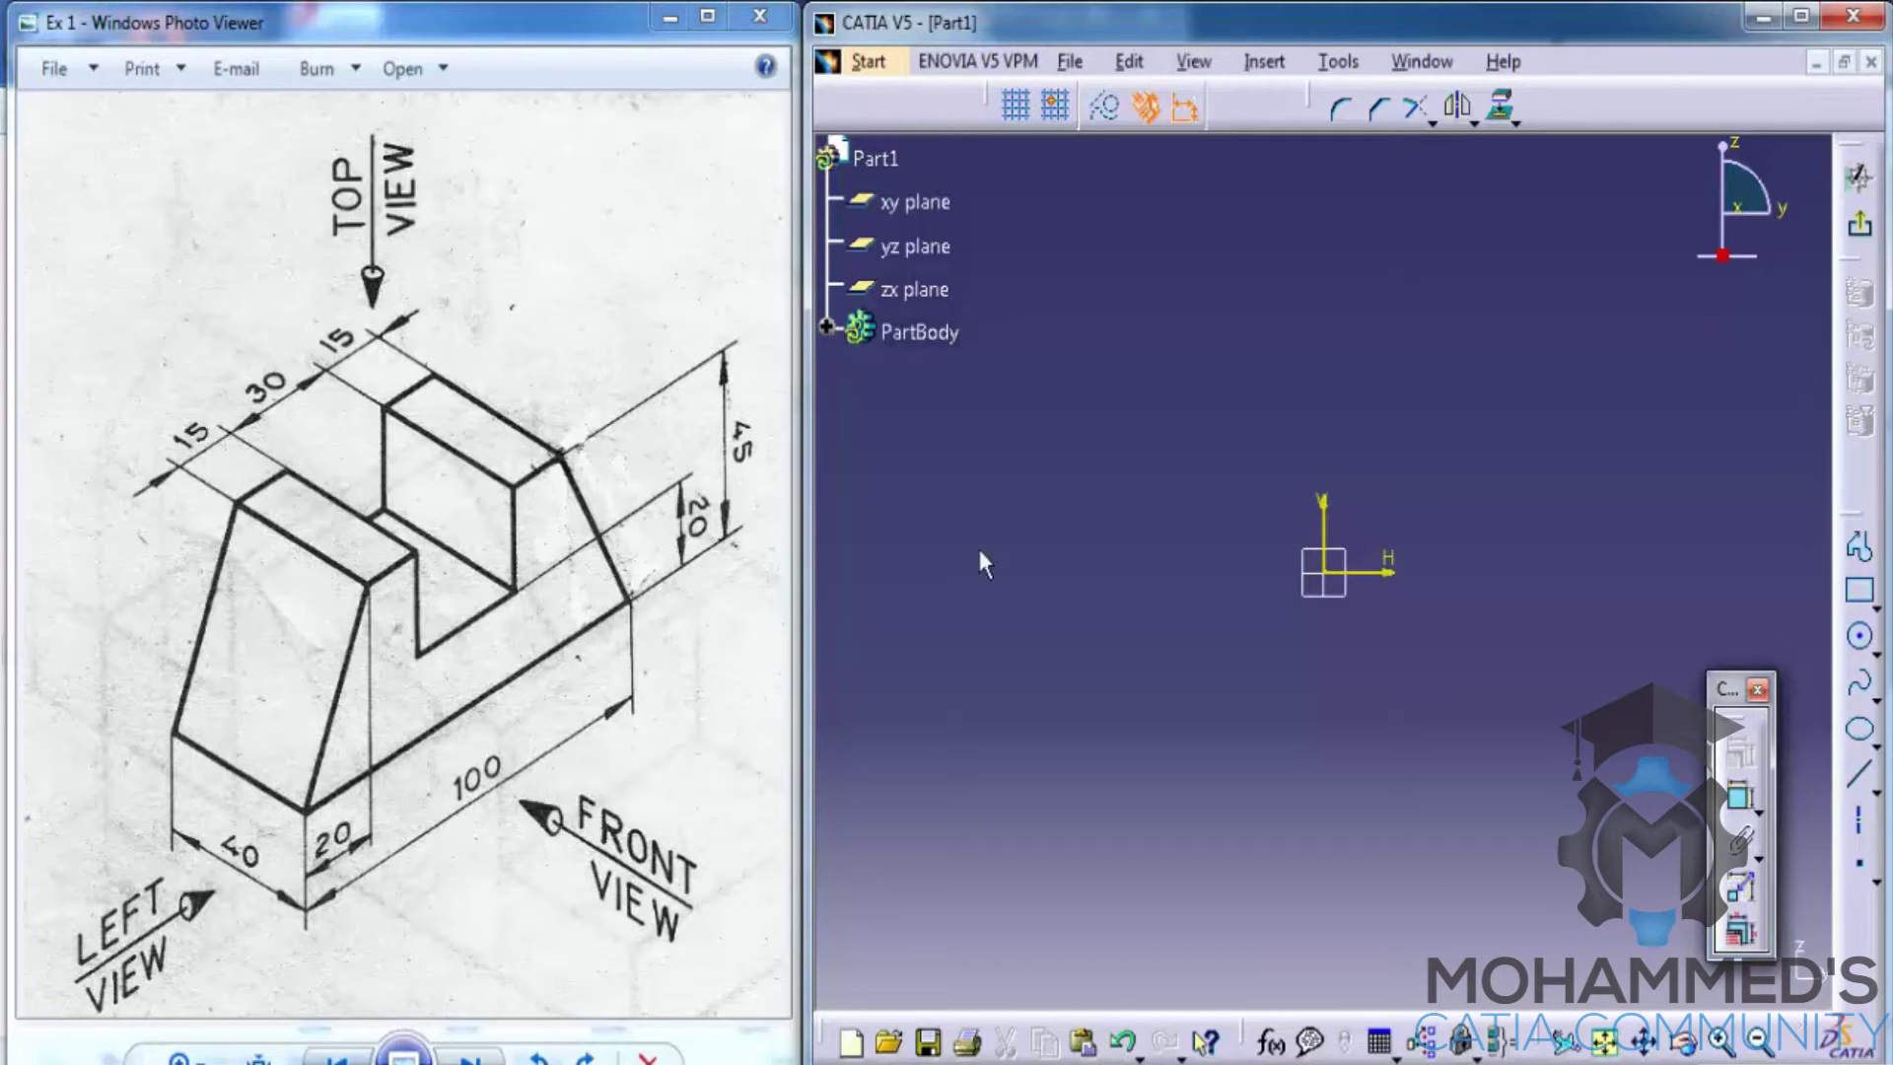
# With Profile, trace the top edges, slanted sides, base and slot walls back to the start point.
pyautogui.click(1859, 548)
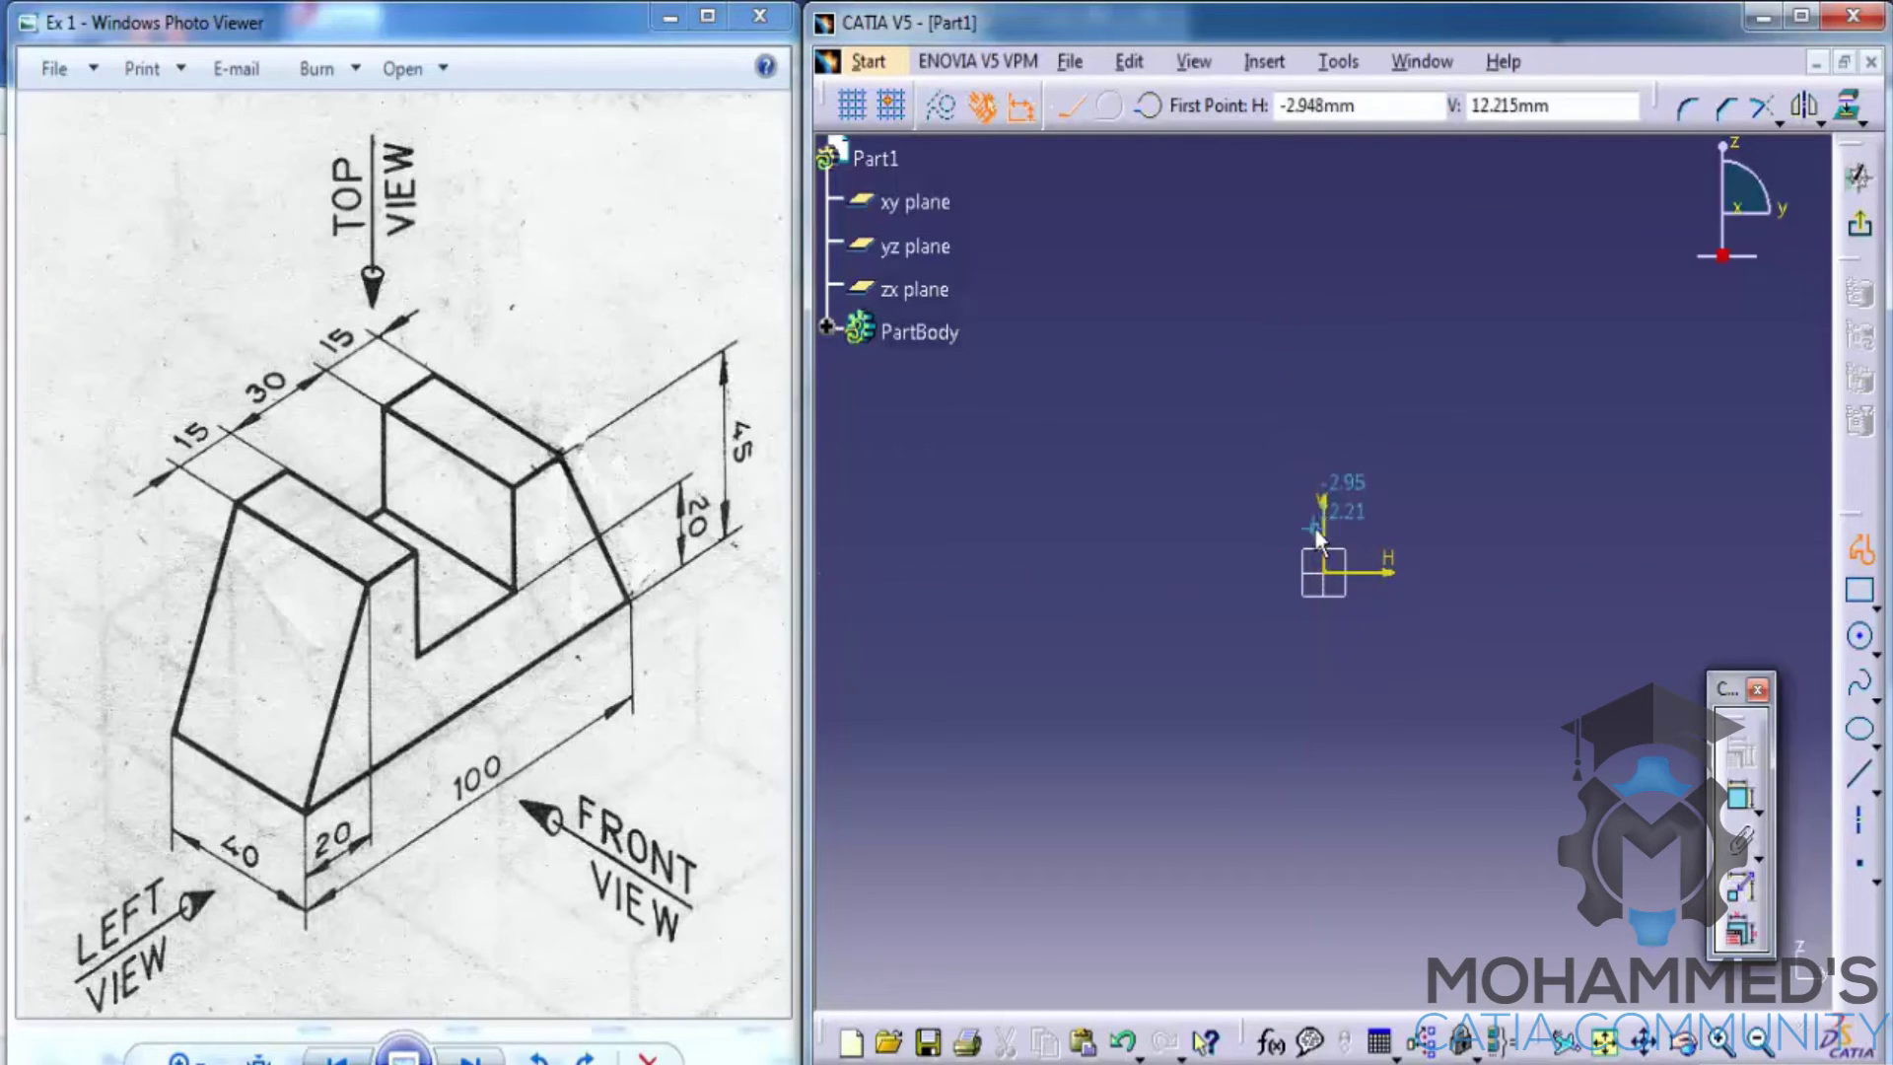
pyautogui.click(1246, 285)
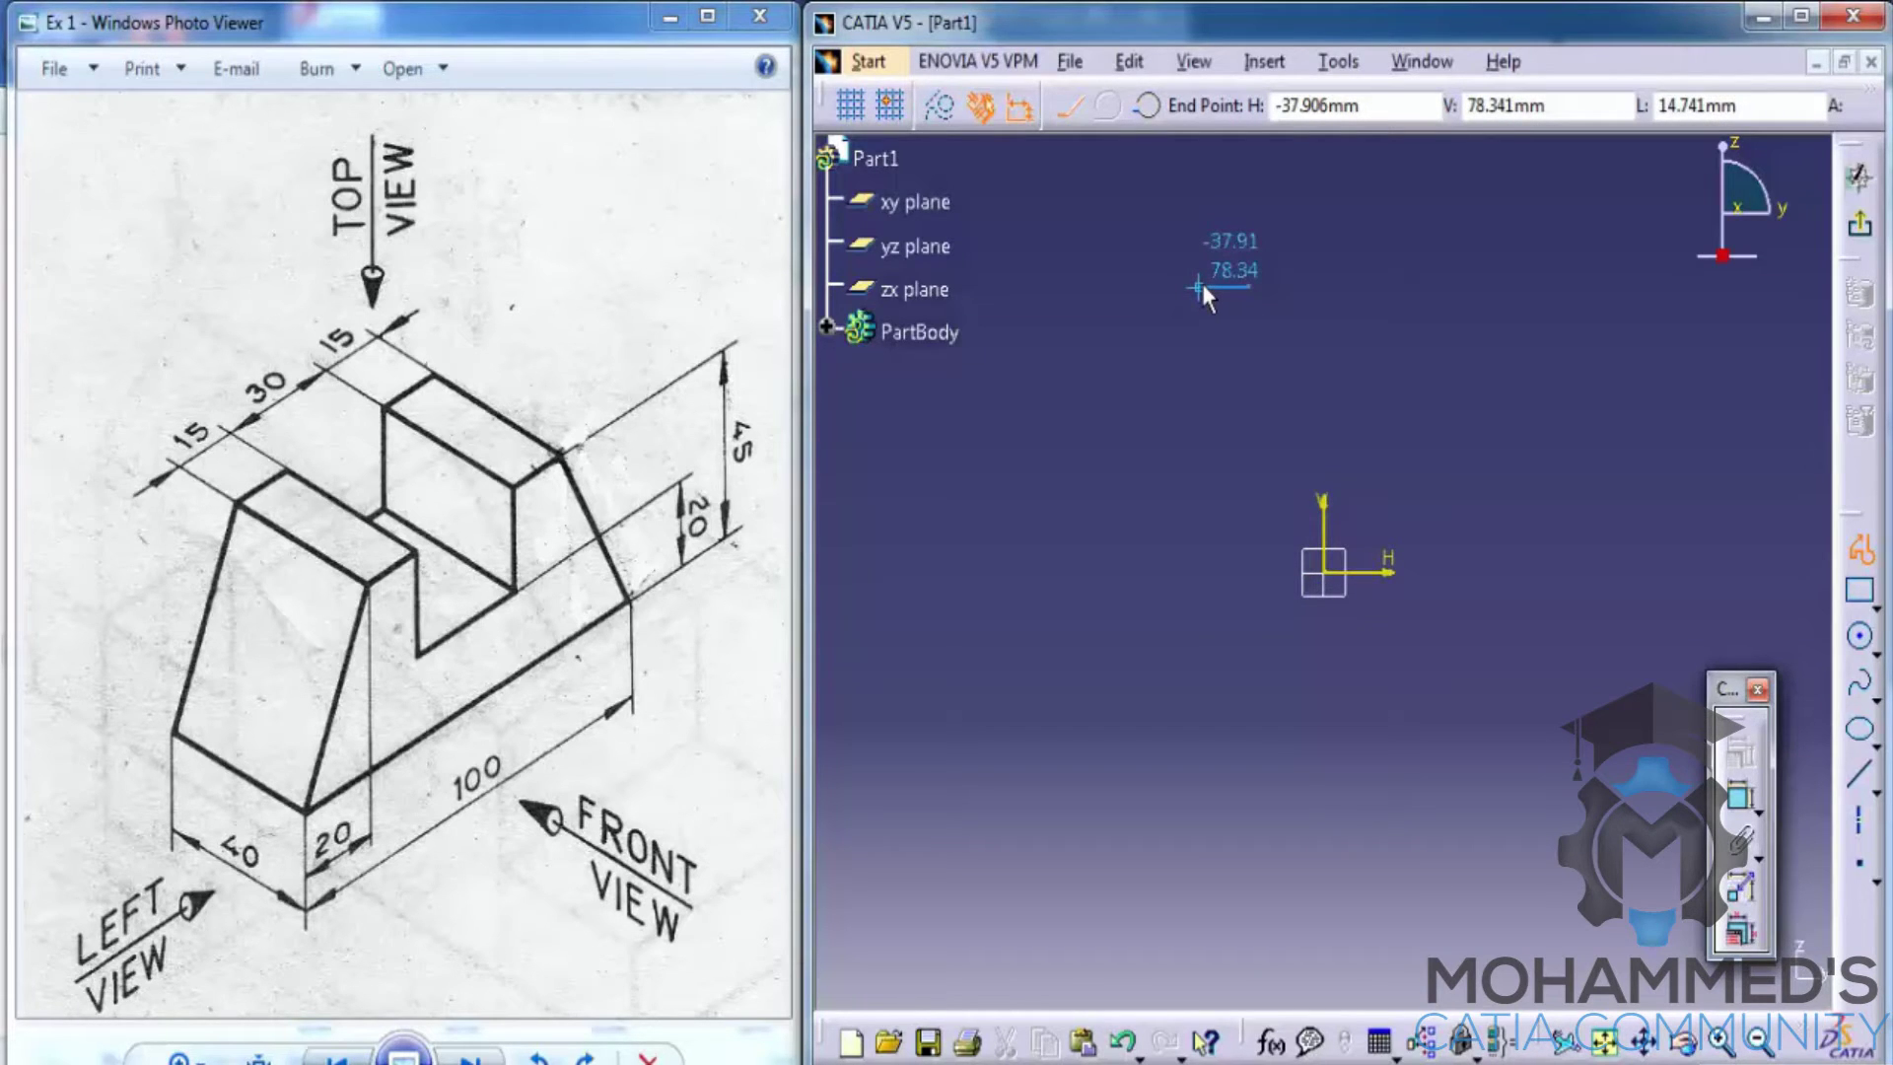
pyautogui.click(1199, 287)
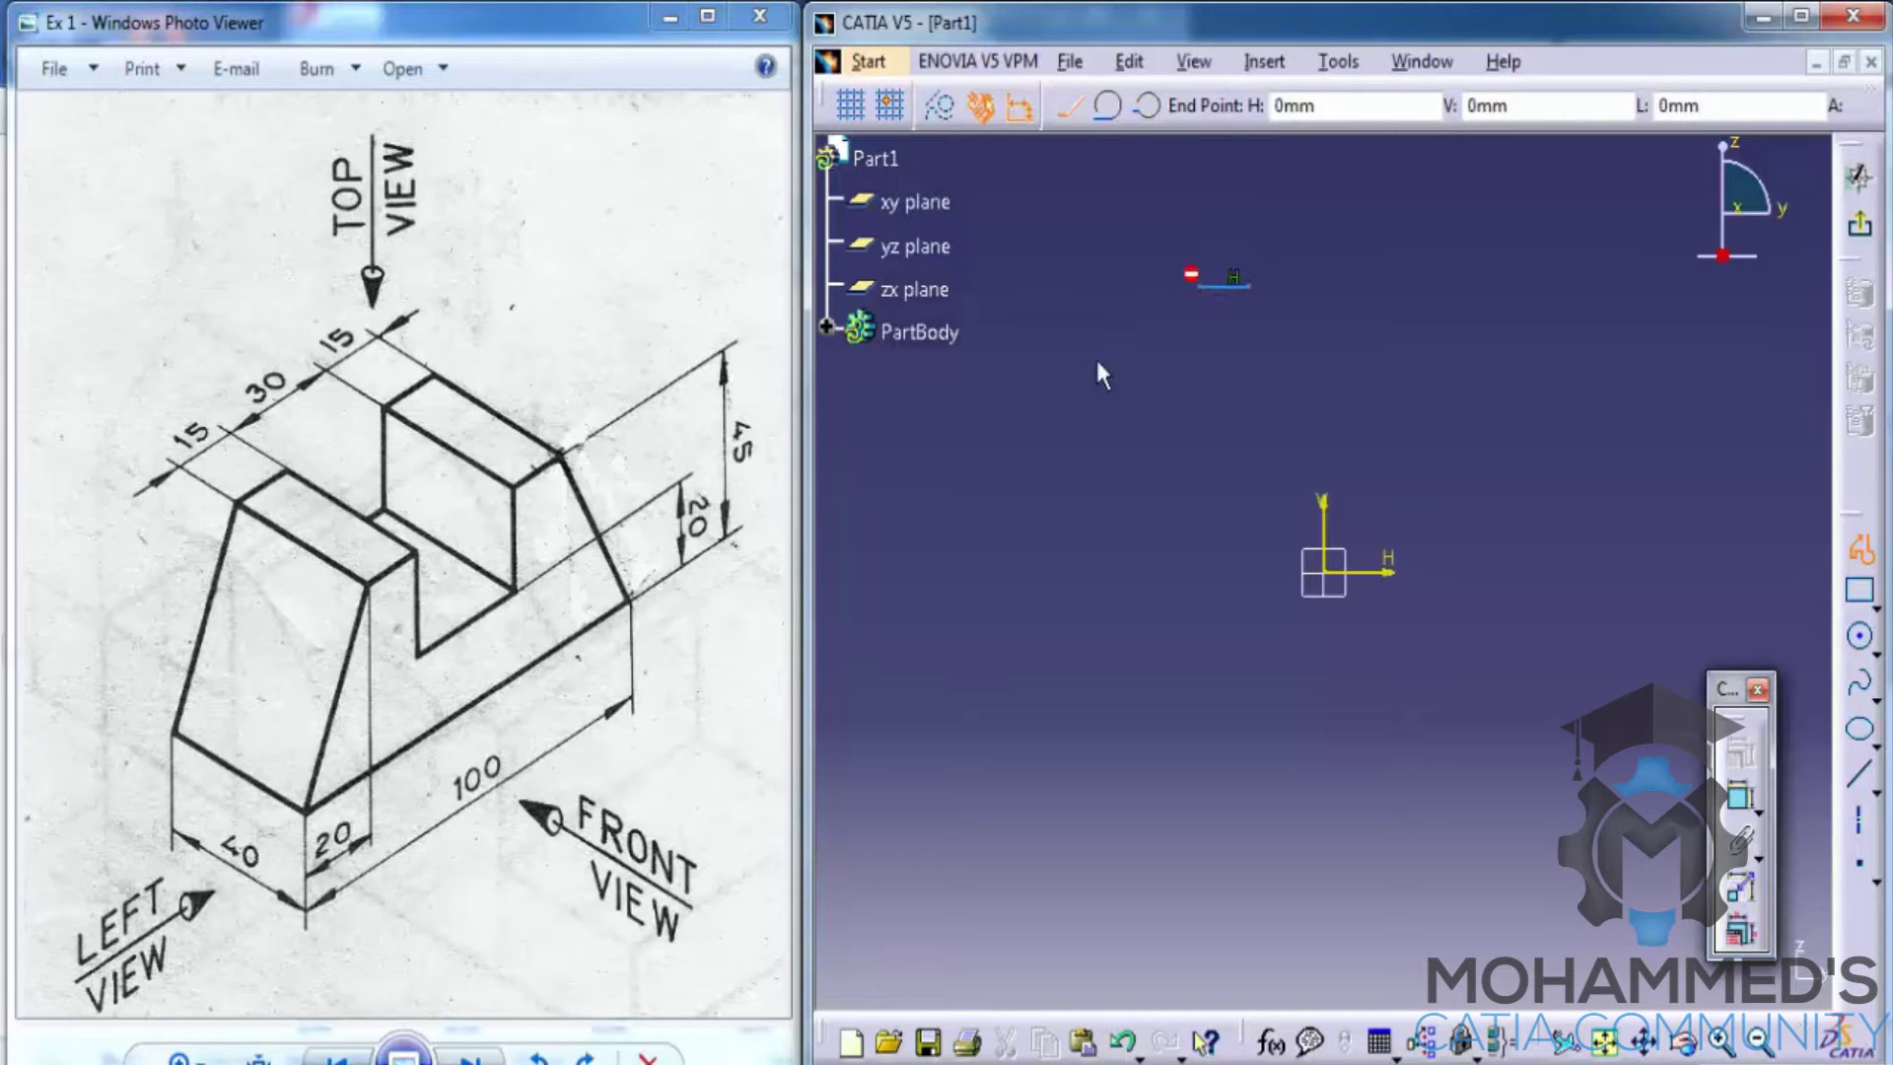
pyautogui.click(1084, 562)
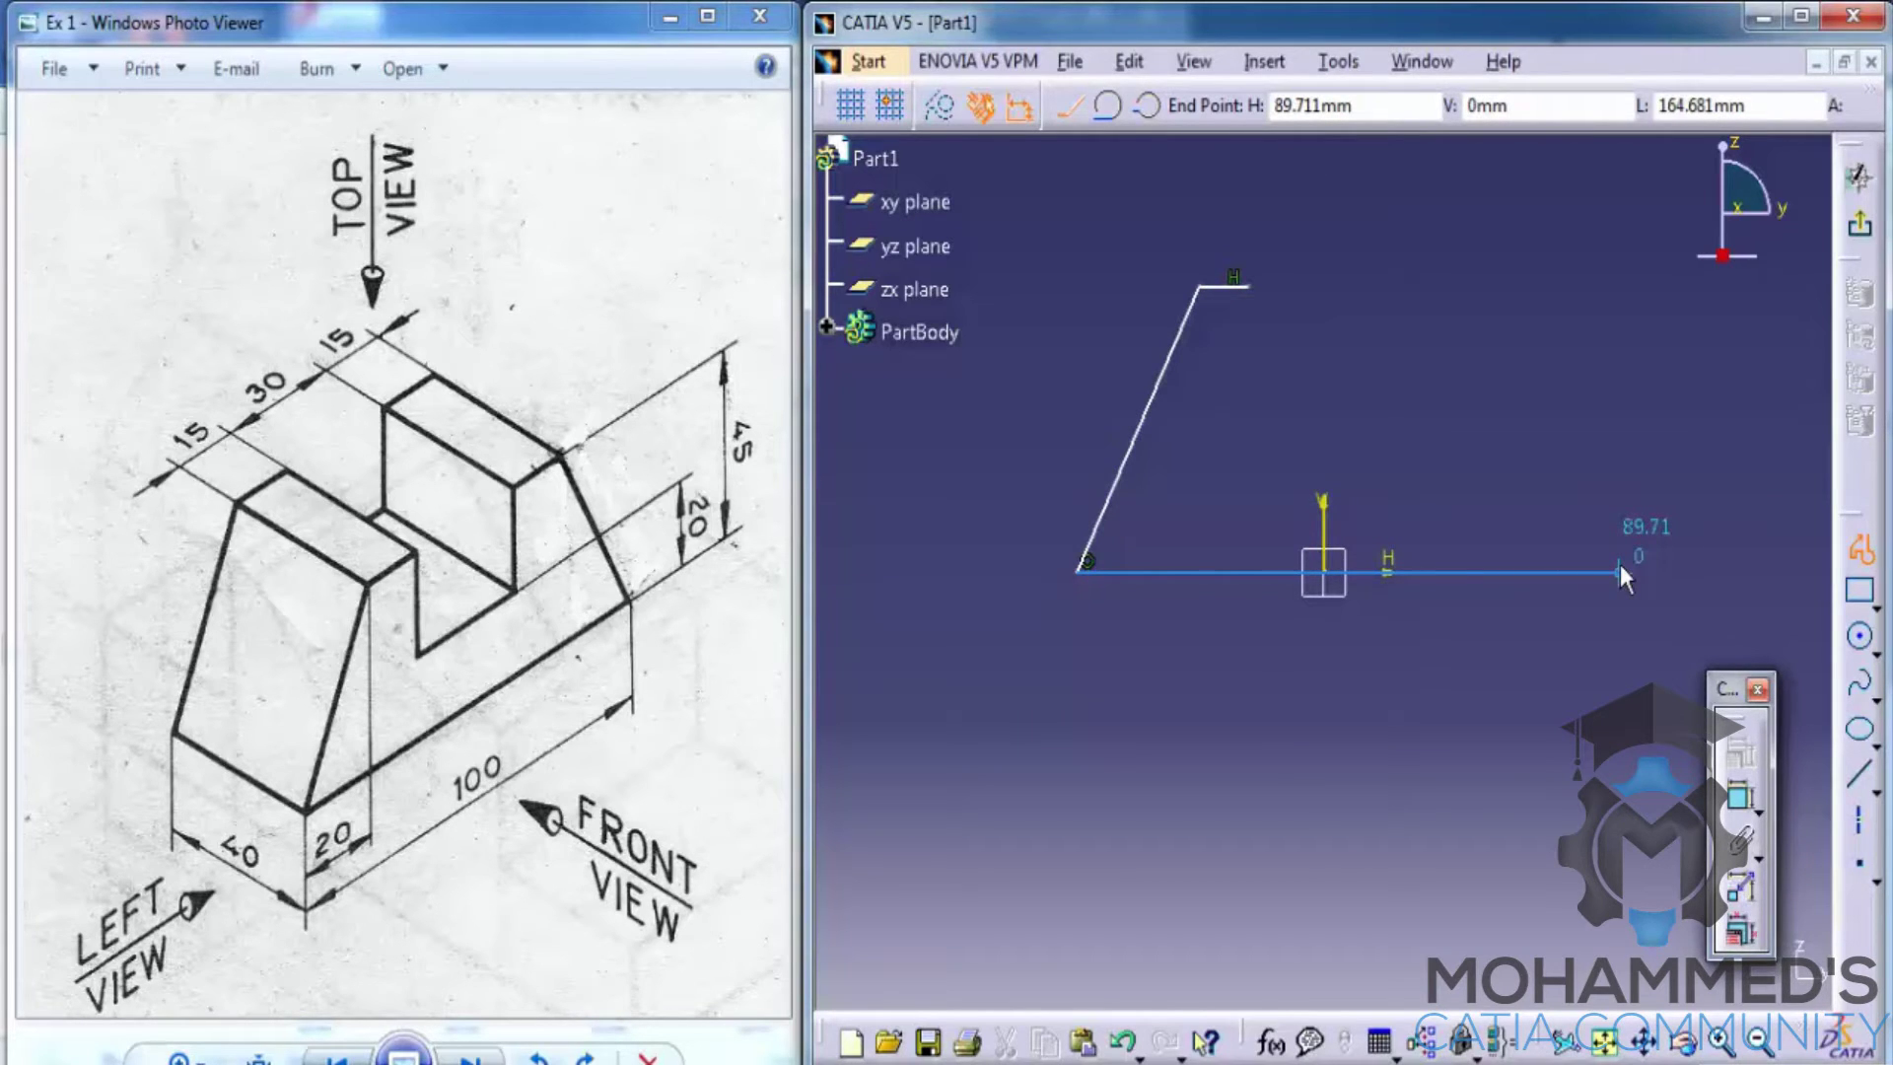
pyautogui.click(1620, 569)
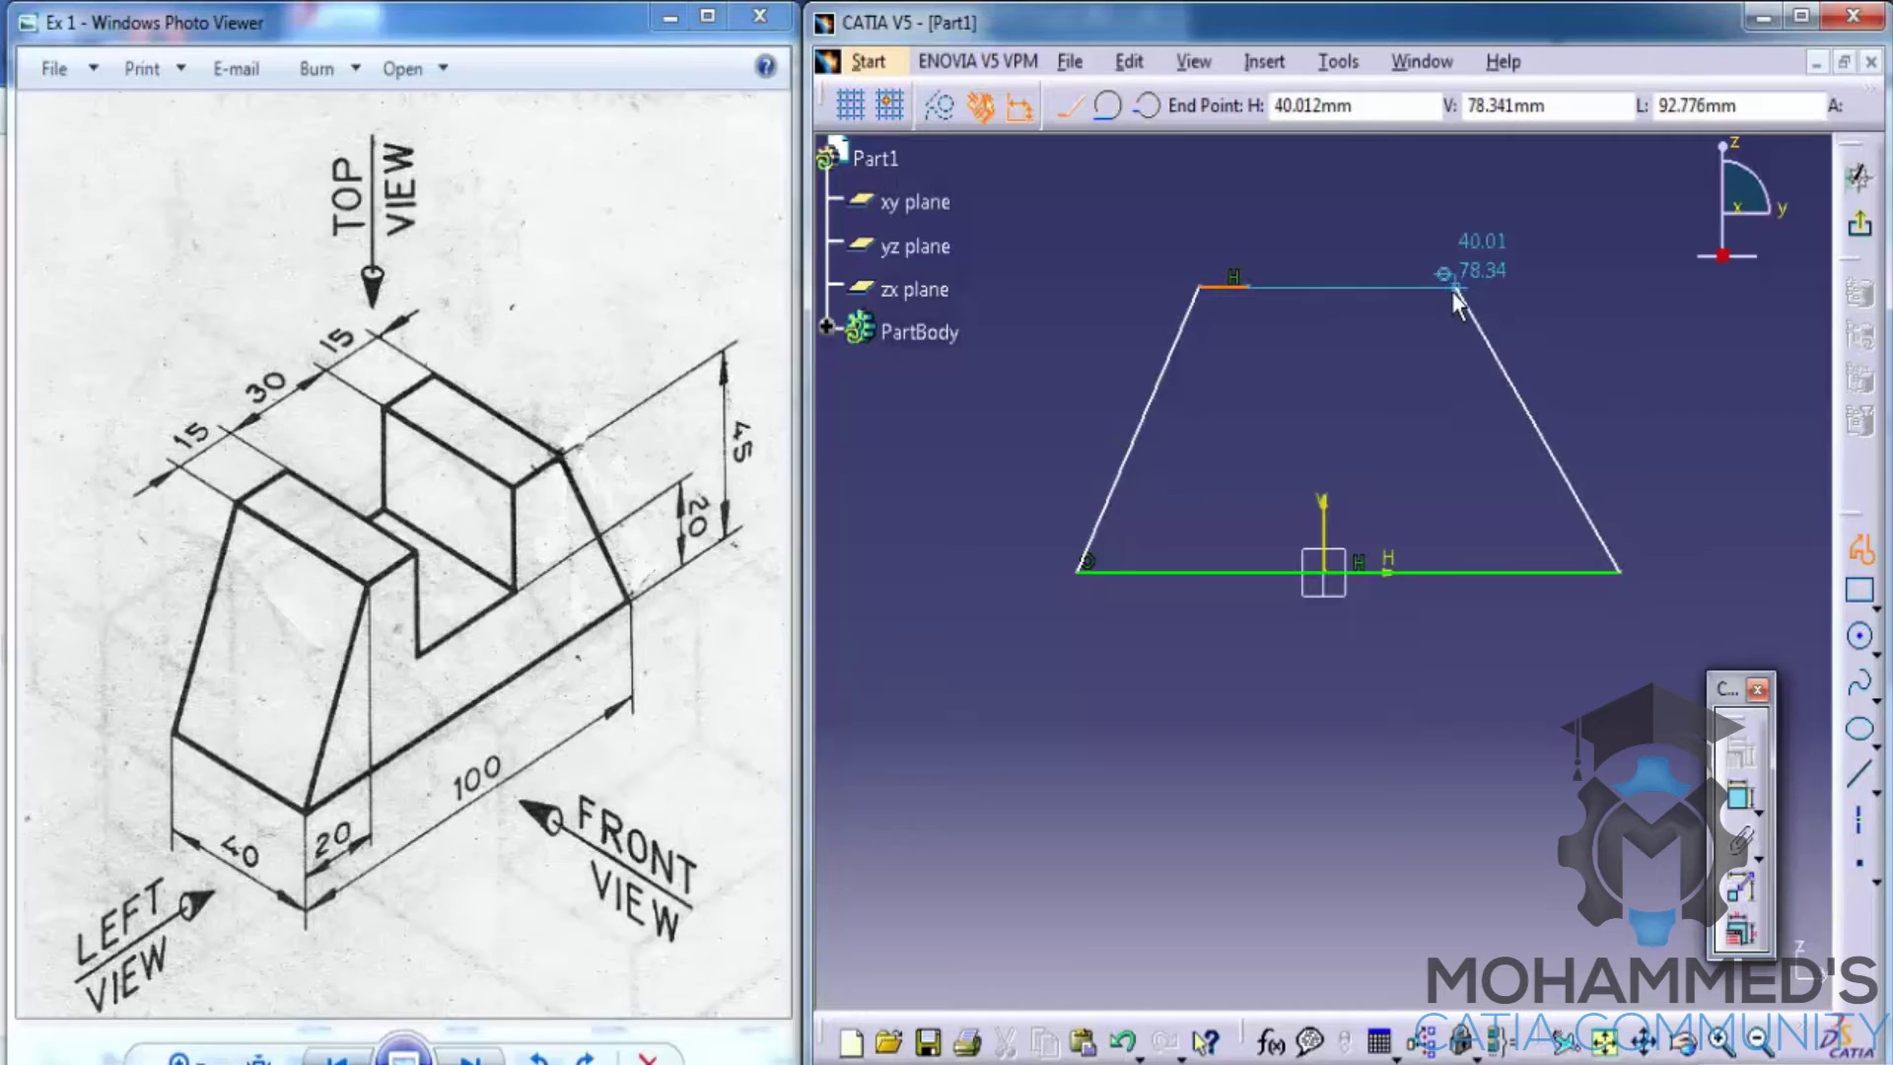
pyautogui.click(1453, 288)
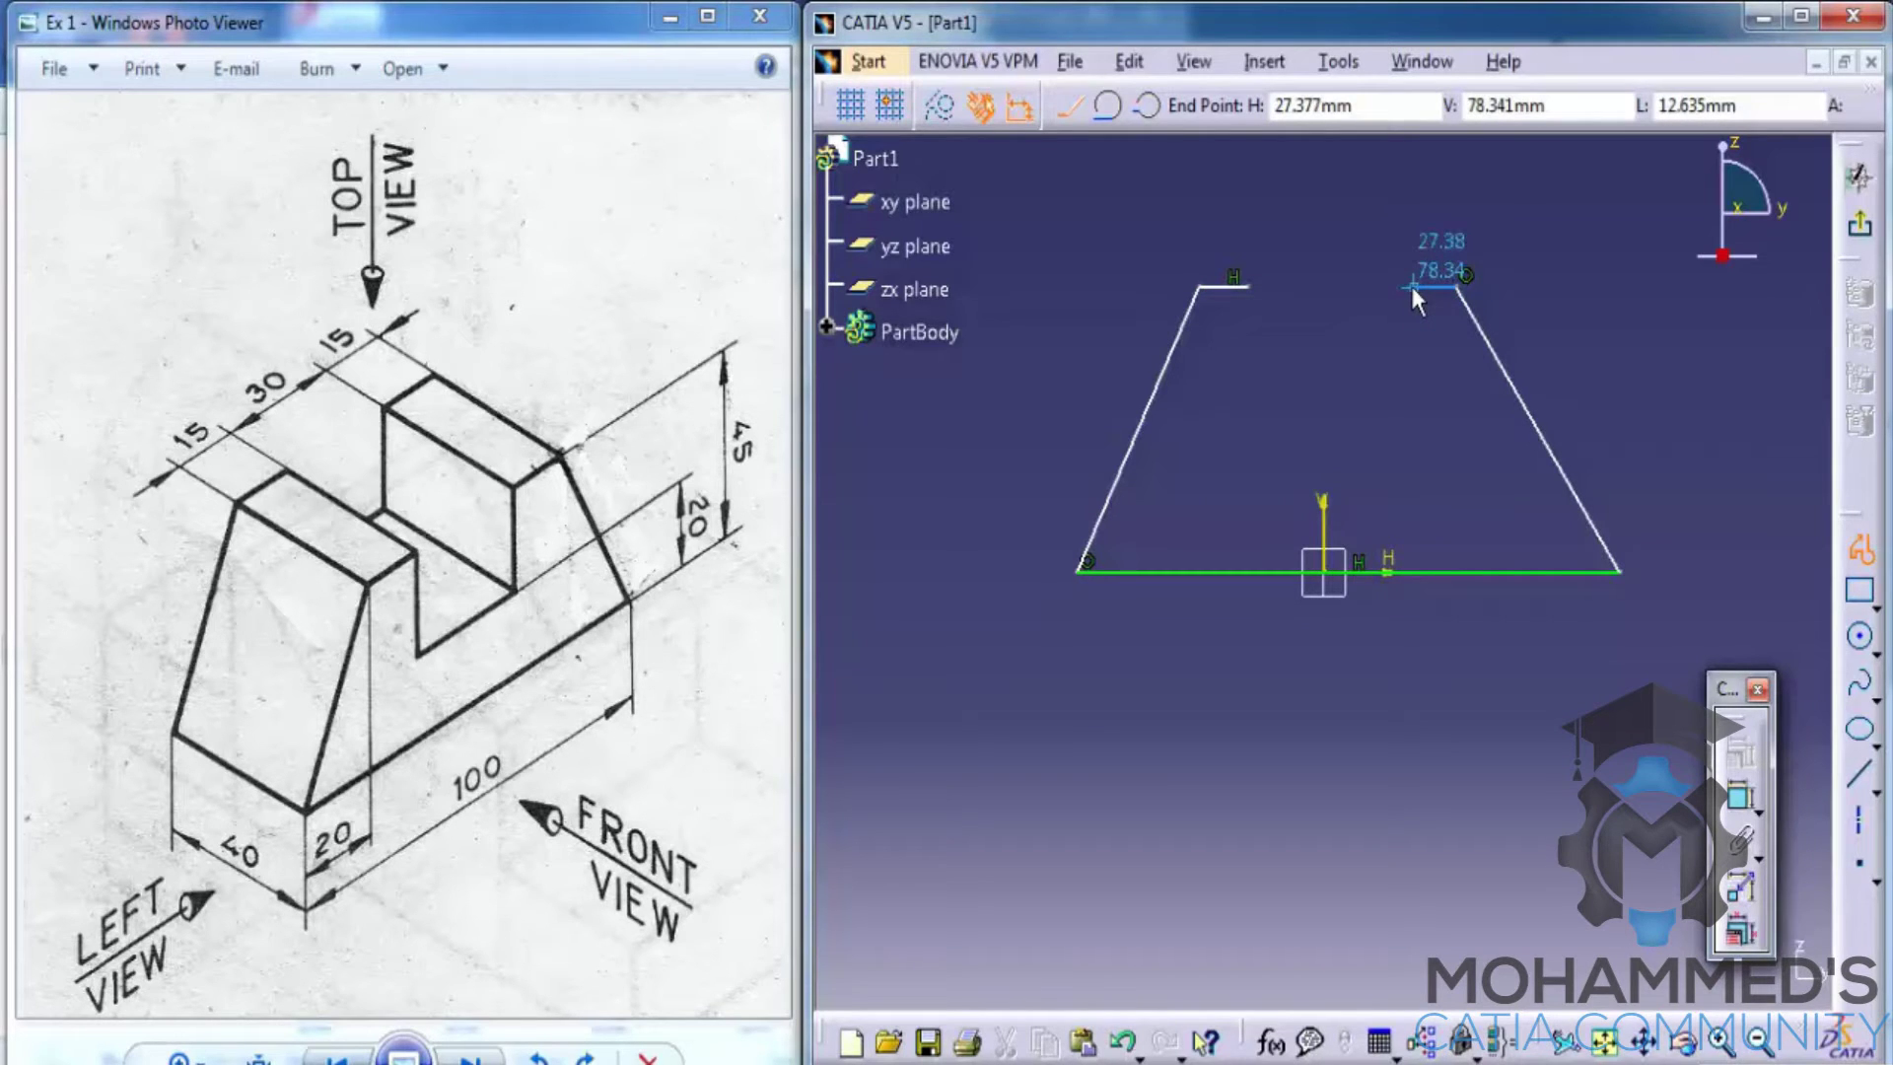
pyautogui.click(1411, 287)
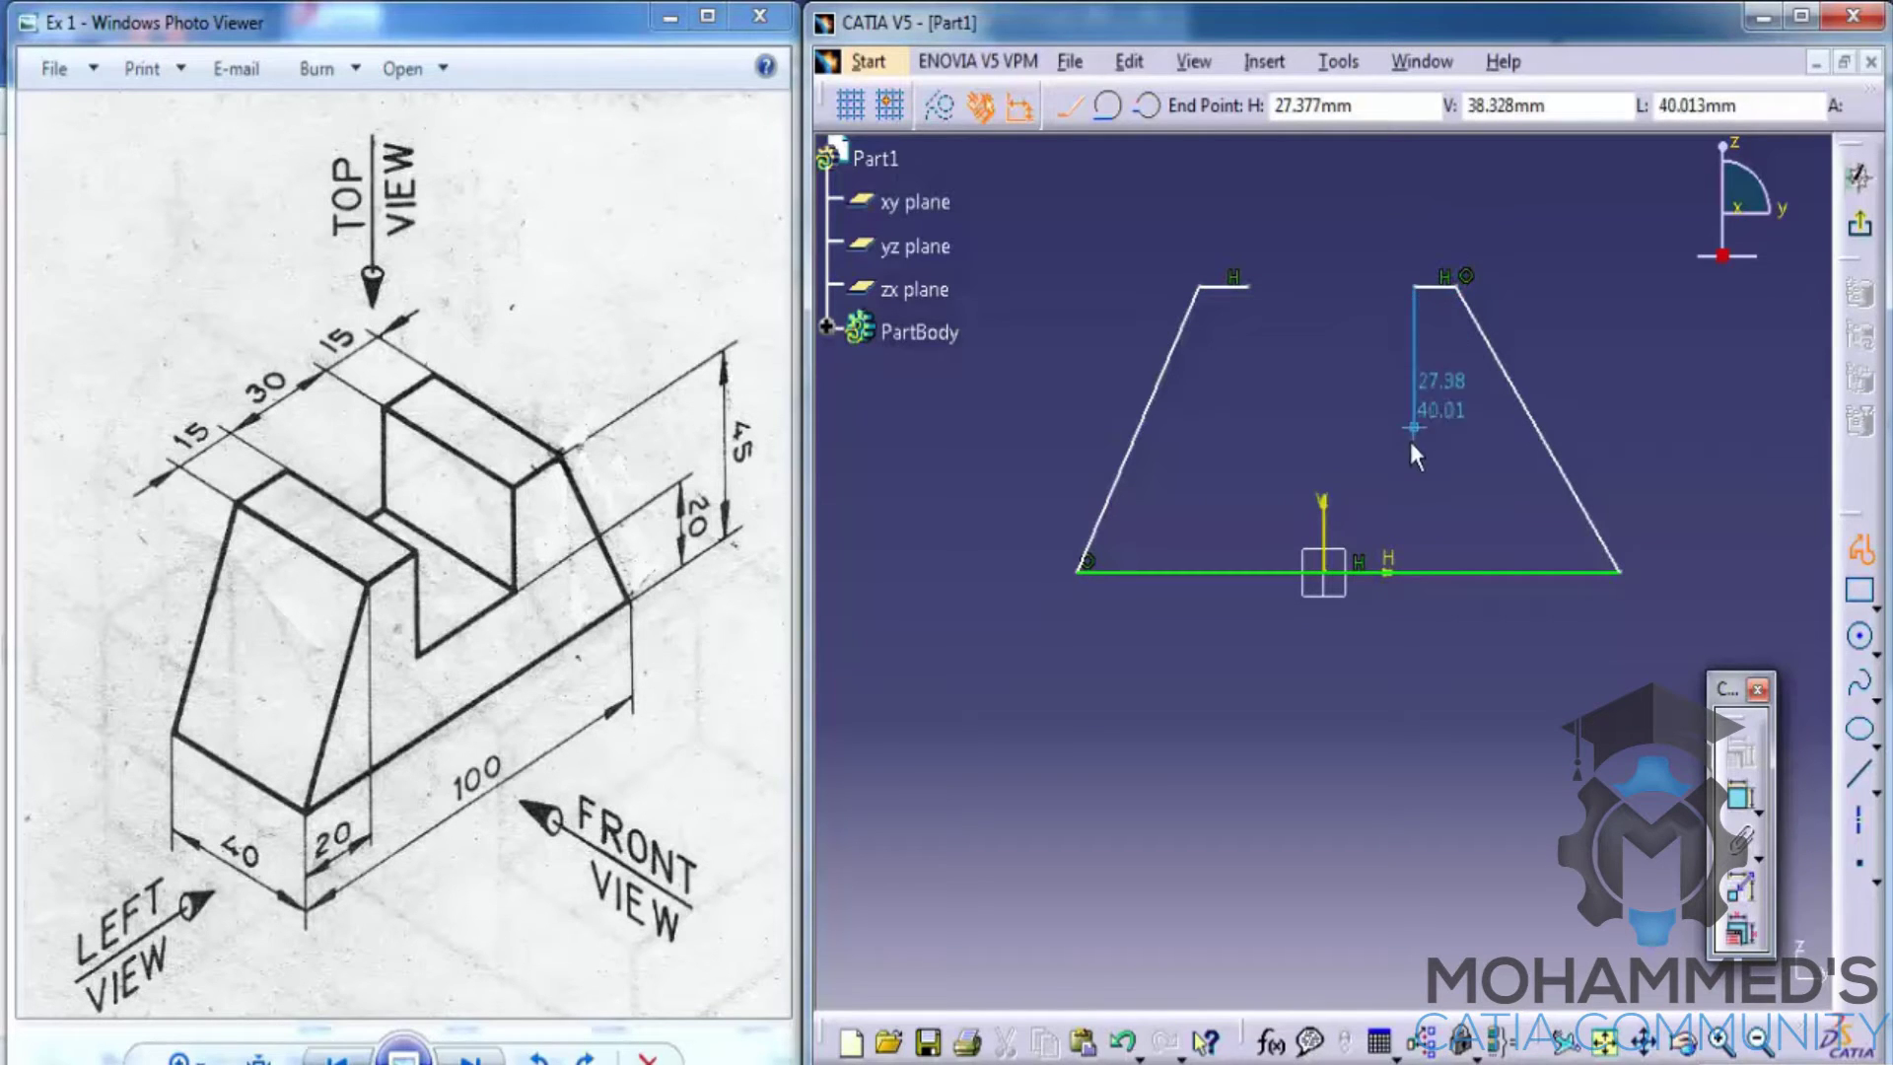
pyautogui.click(1416, 495)
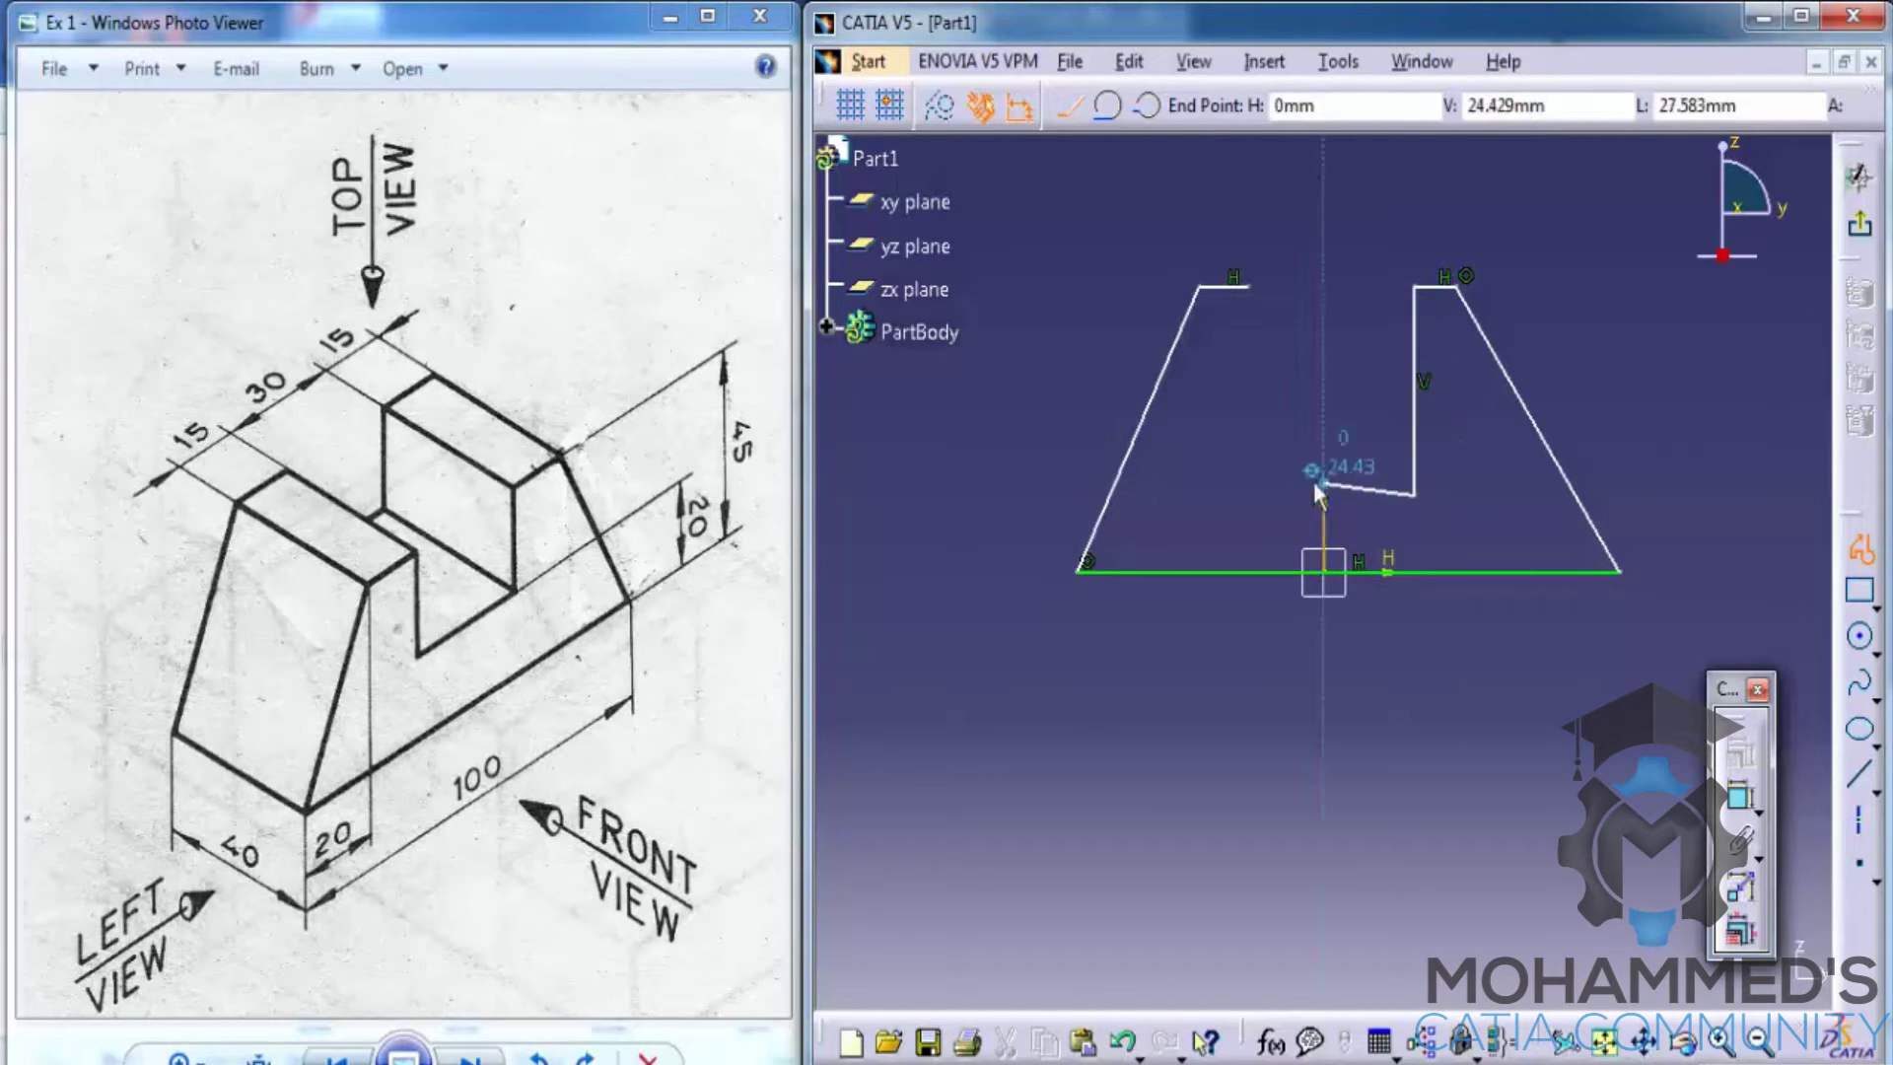
pyautogui.click(1248, 495)
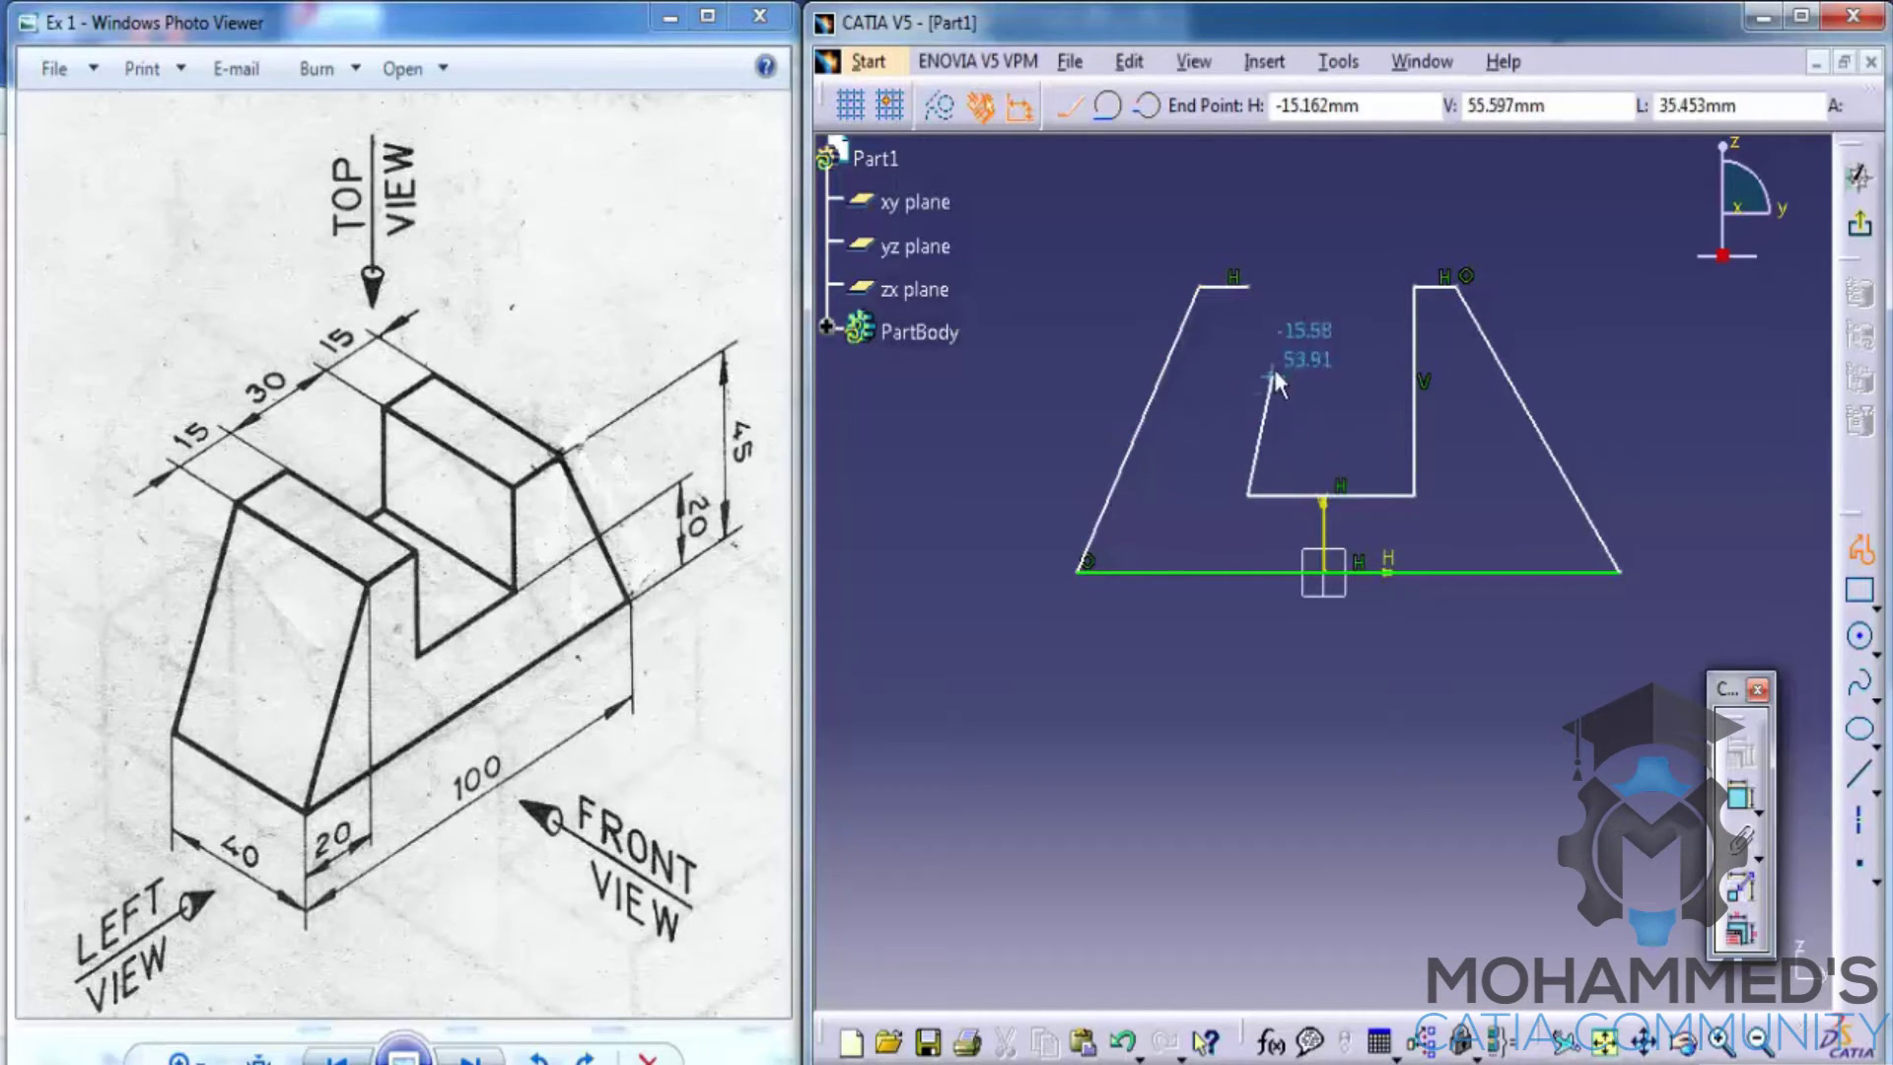
pyautogui.click(1262, 301)
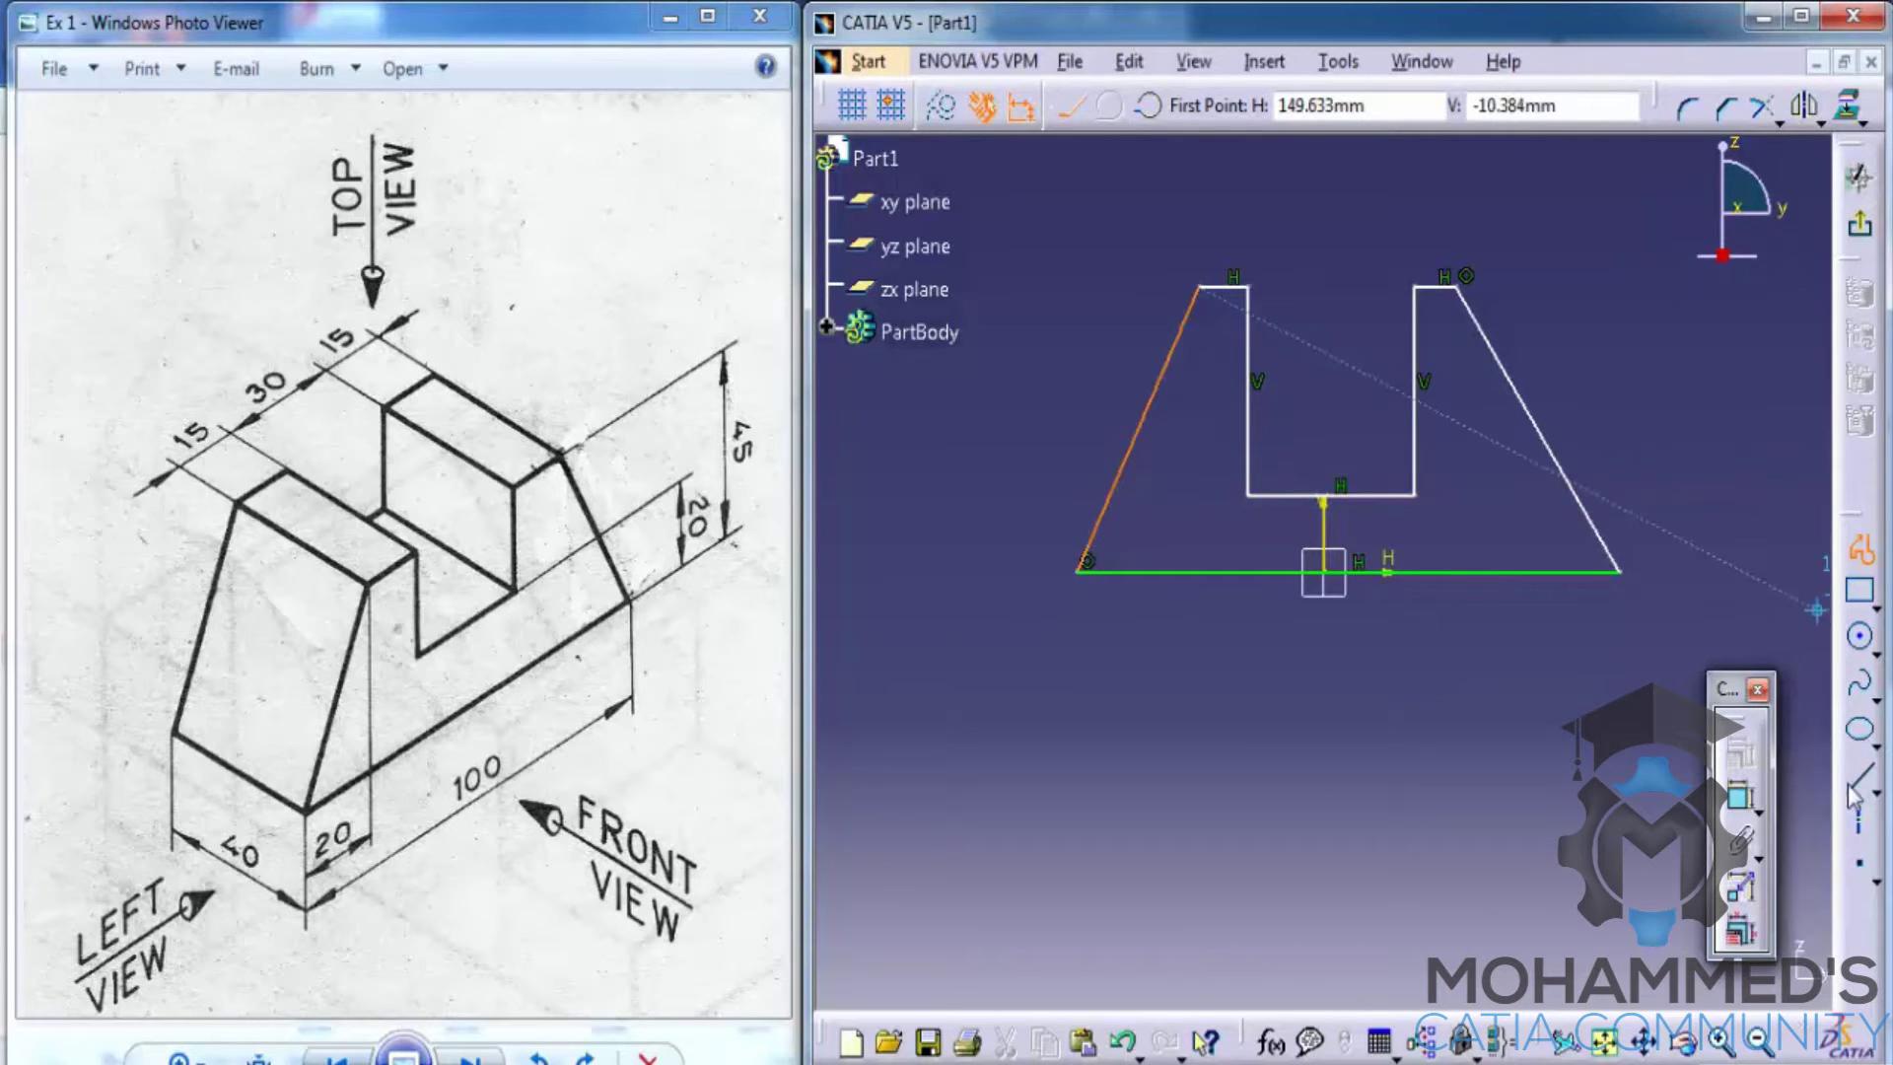
# Dimension the left block's top edge to 15 mm.
pyautogui.click(1737, 800)
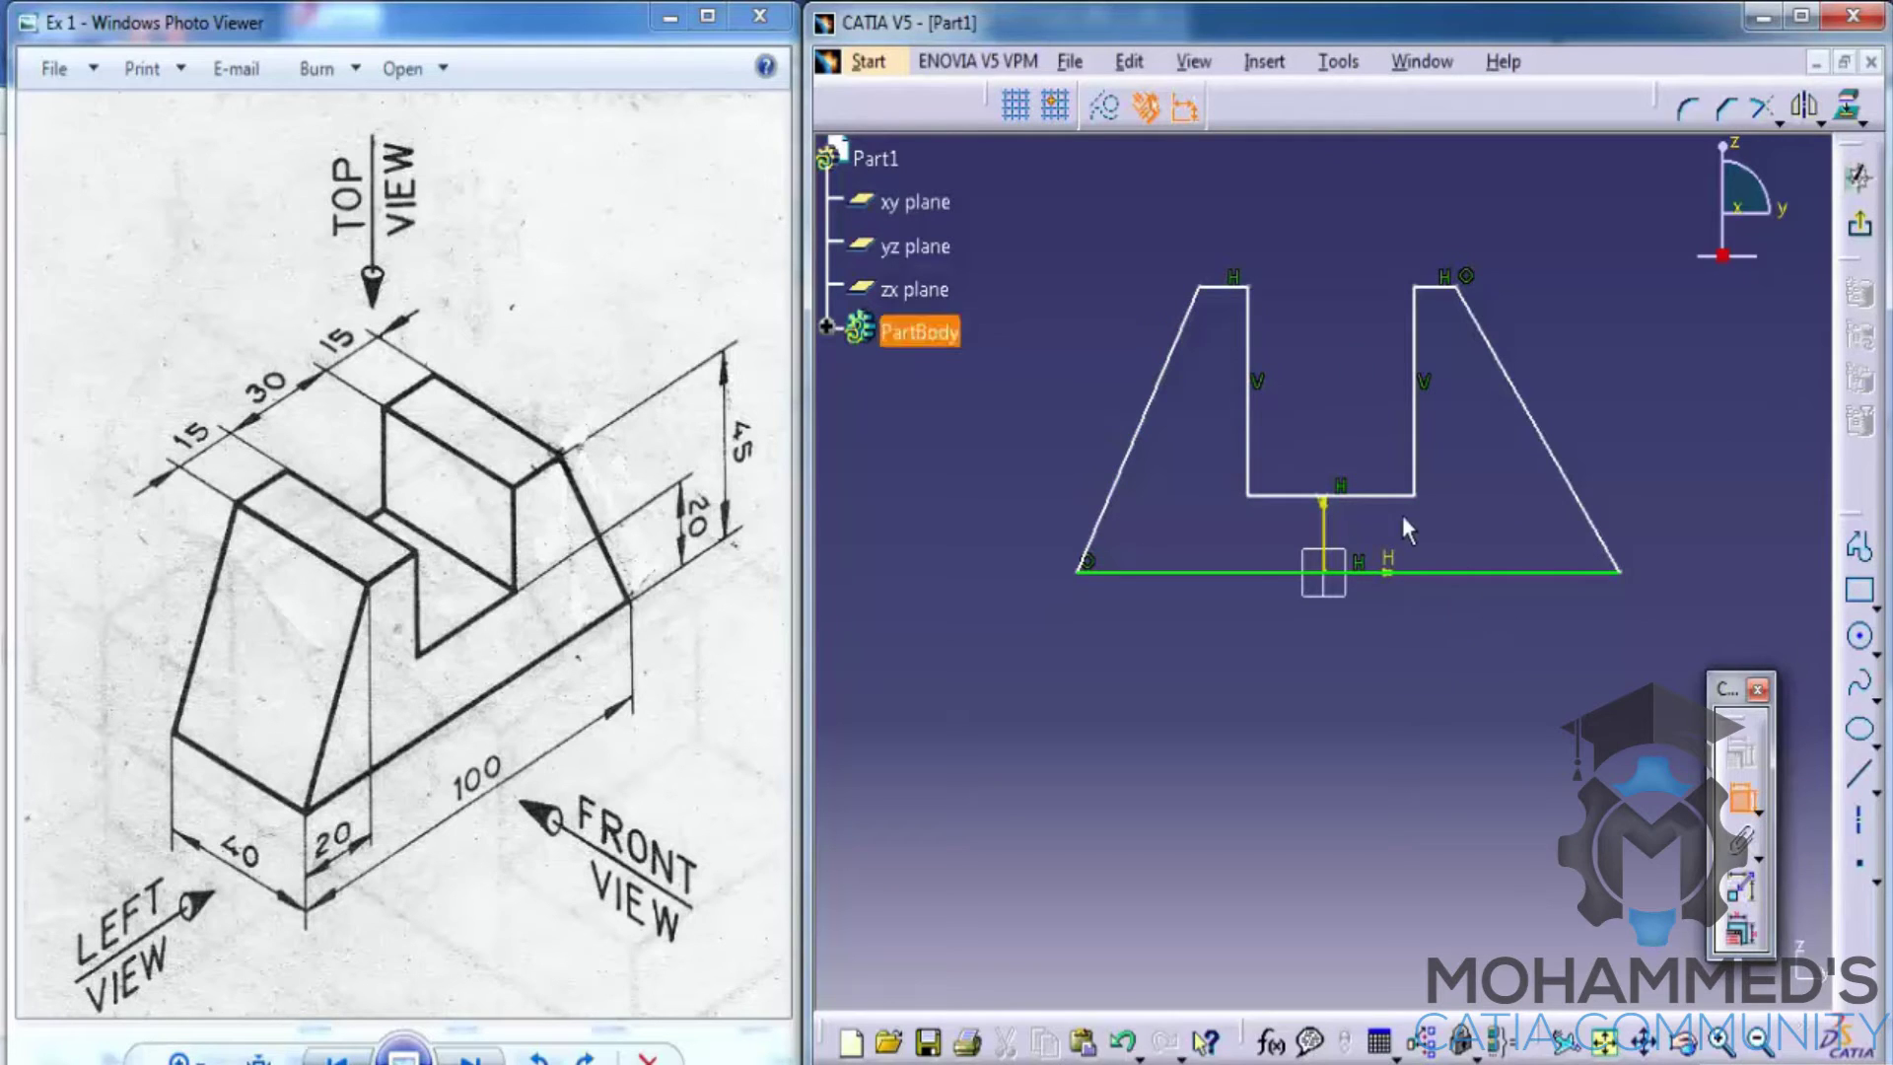
pyautogui.click(1227, 287)
pyautogui.click(1227, 207)
pyautogui.doubleClick(1227, 204)
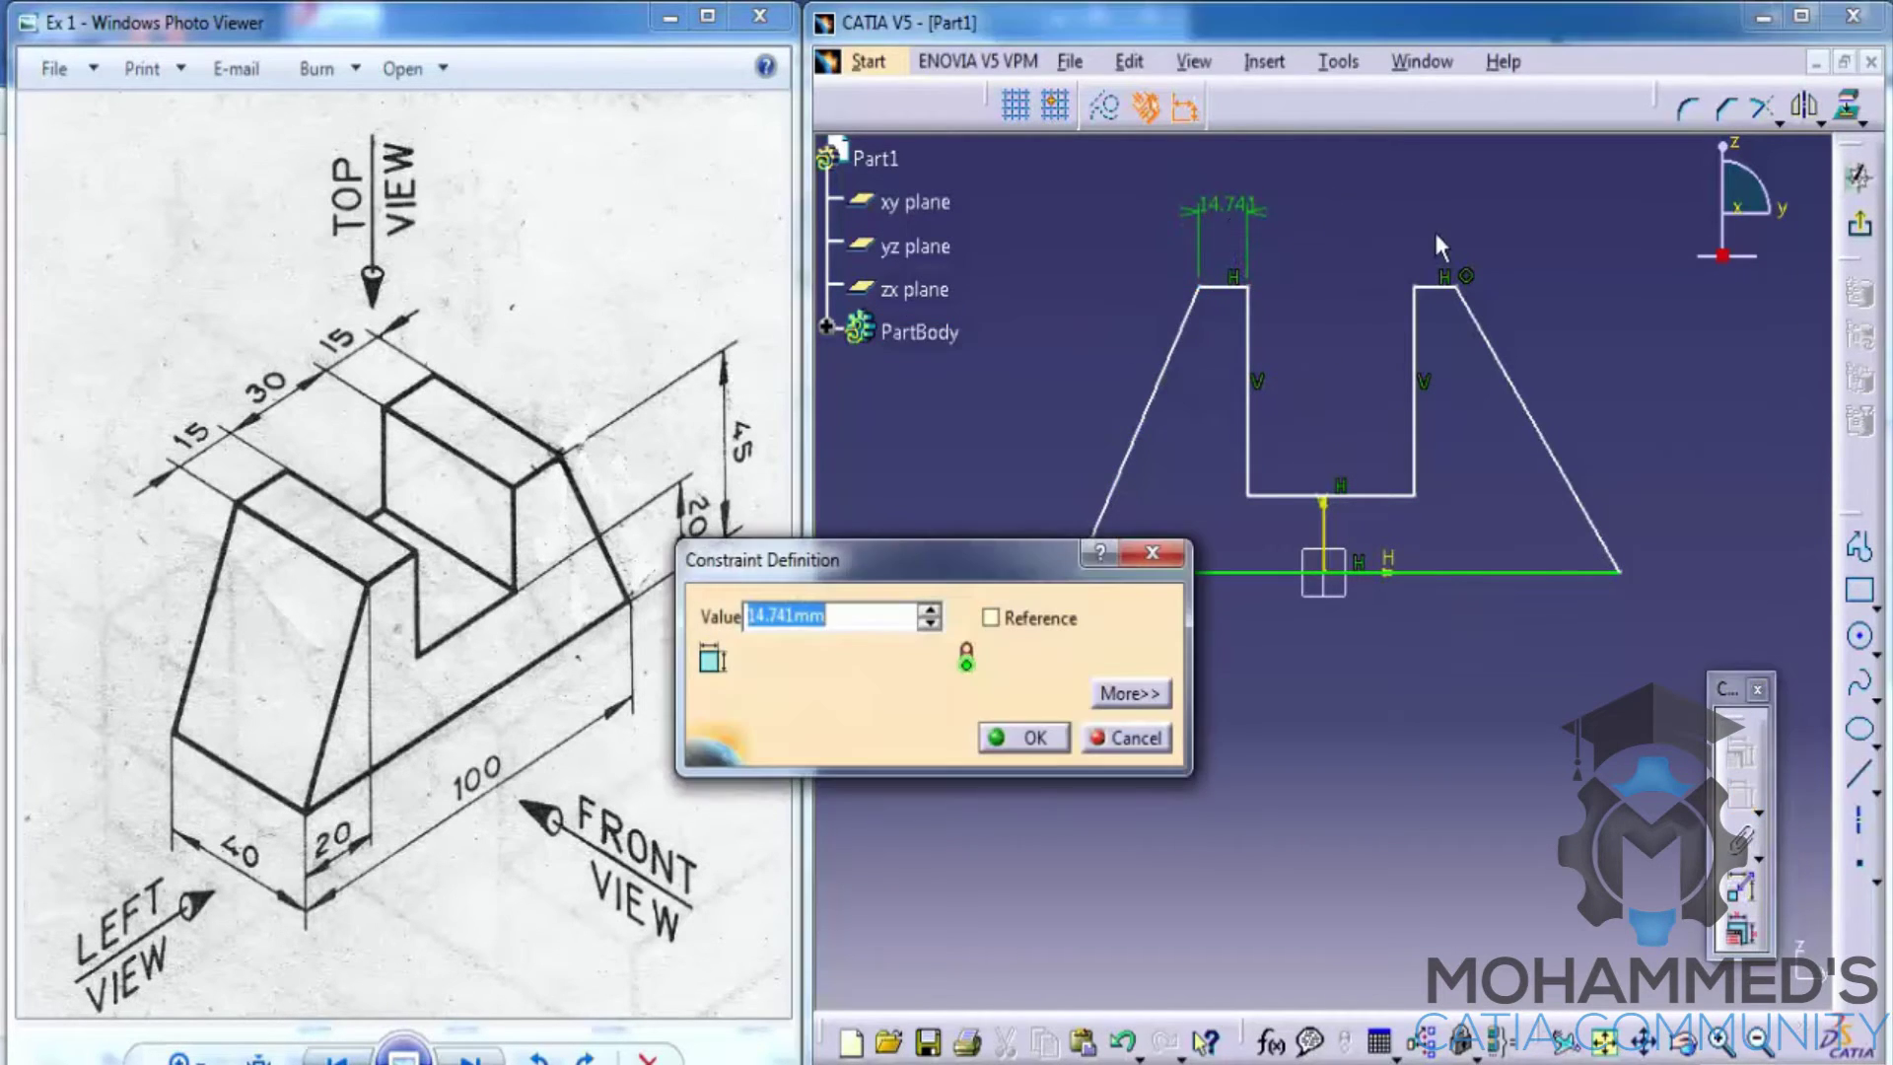
pyautogui.write('1')
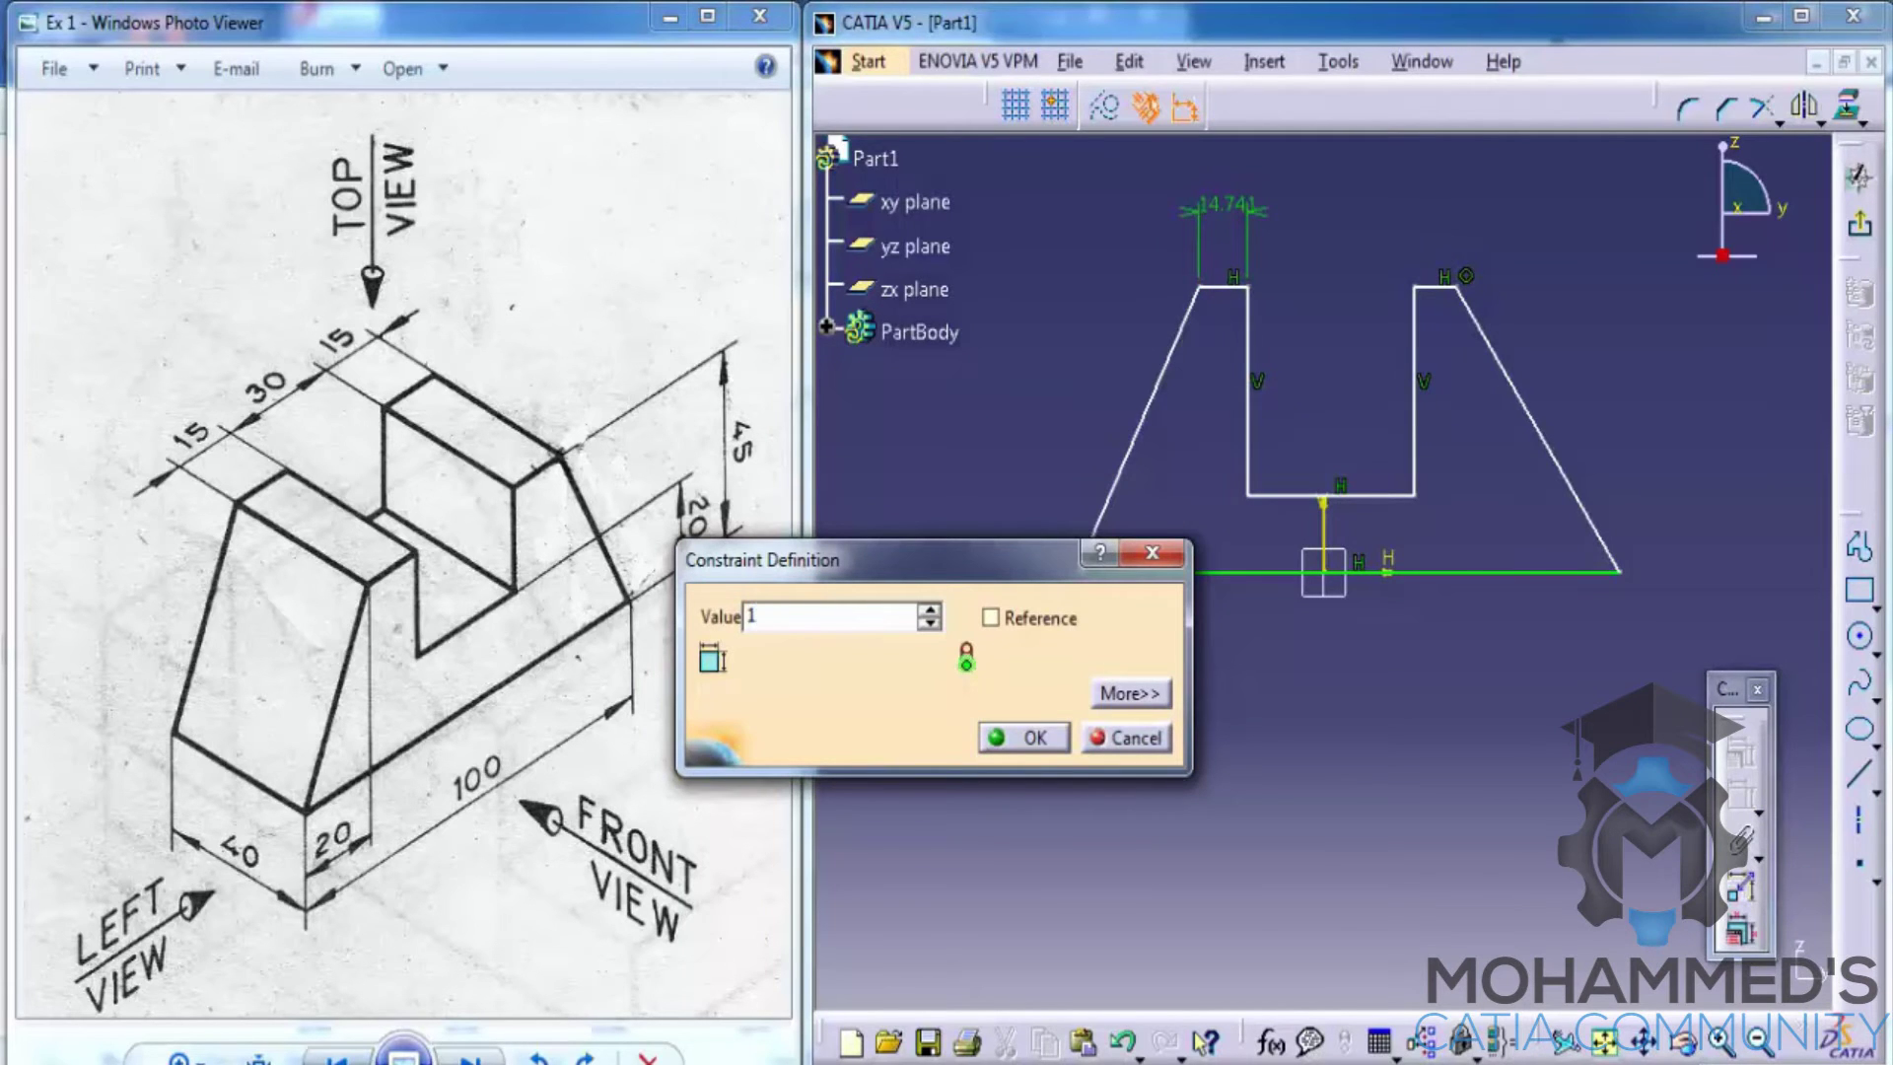
pyautogui.write('5')
pyautogui.press('Return')
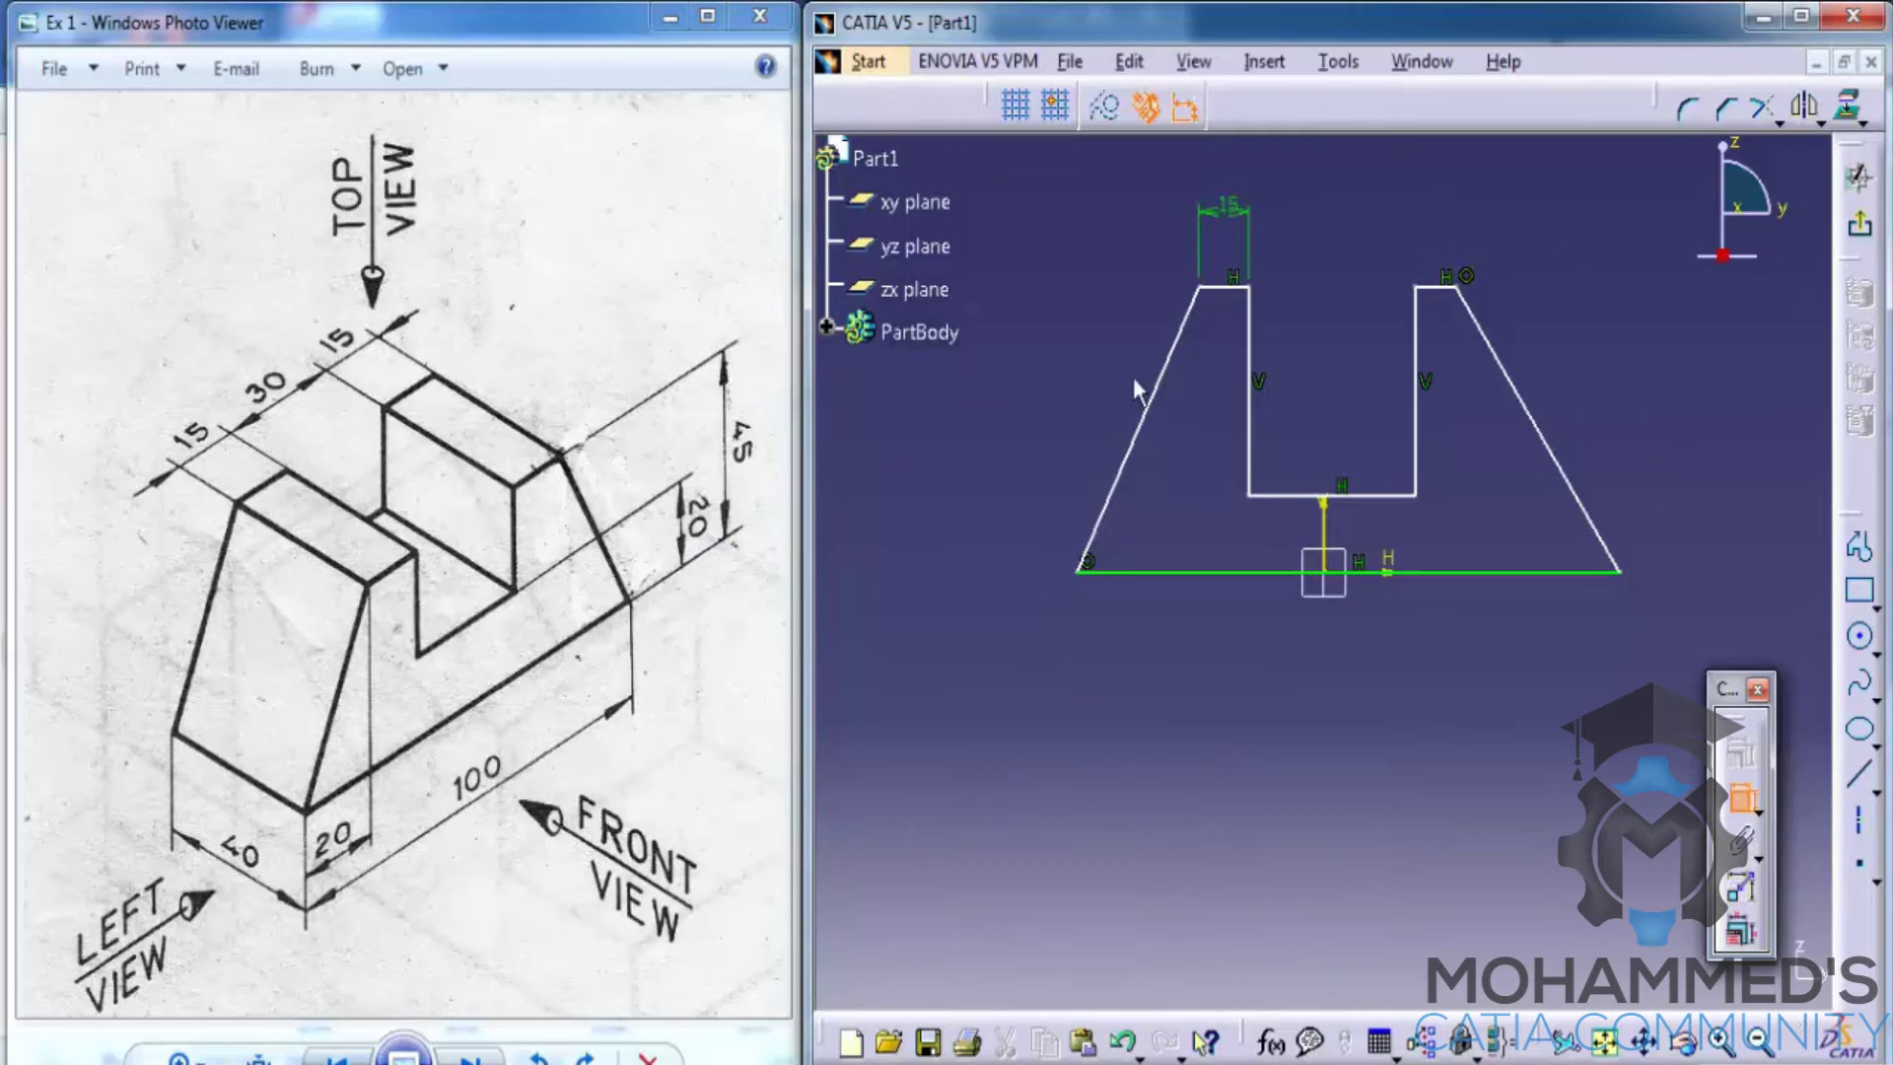
# Constrain the slot floor to sit 20 mm above the base line.
pyautogui.click(1385, 504)
pyautogui.click(1505, 568)
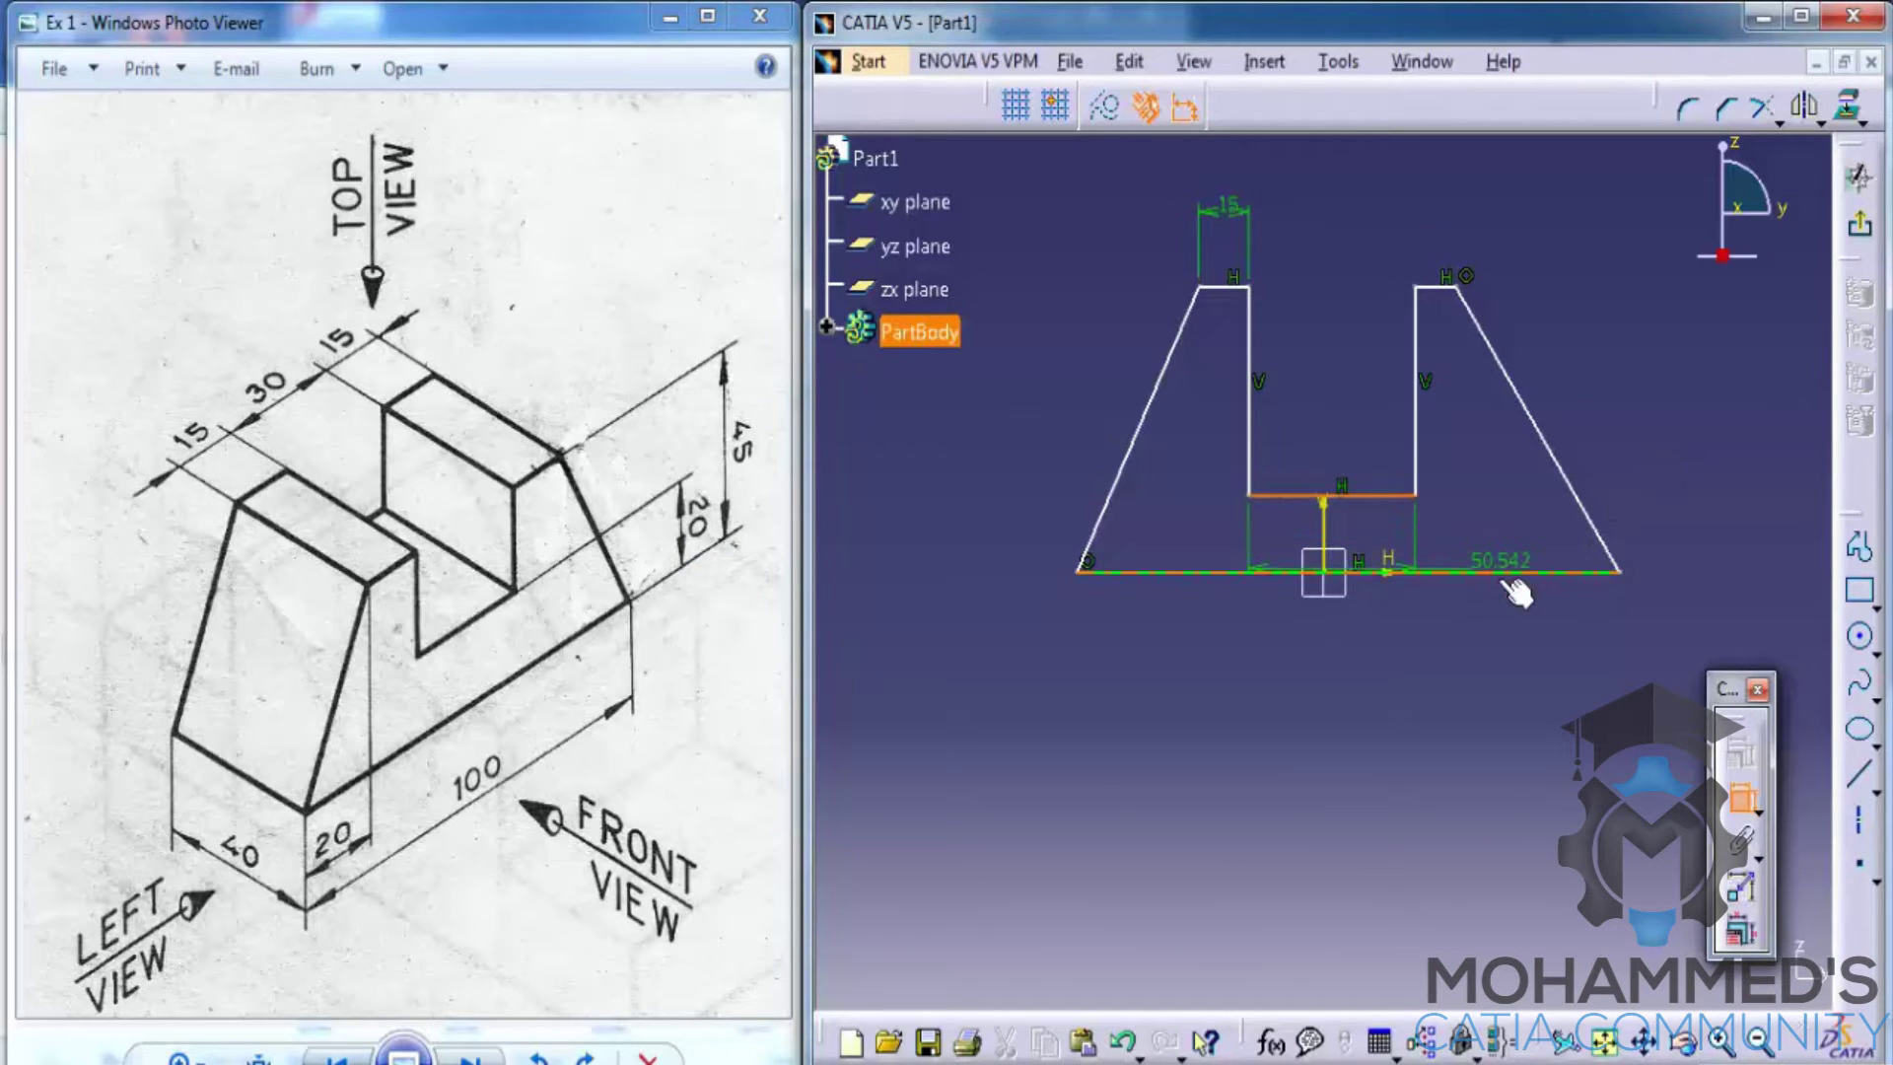
pyautogui.doubleClick(1725, 492)
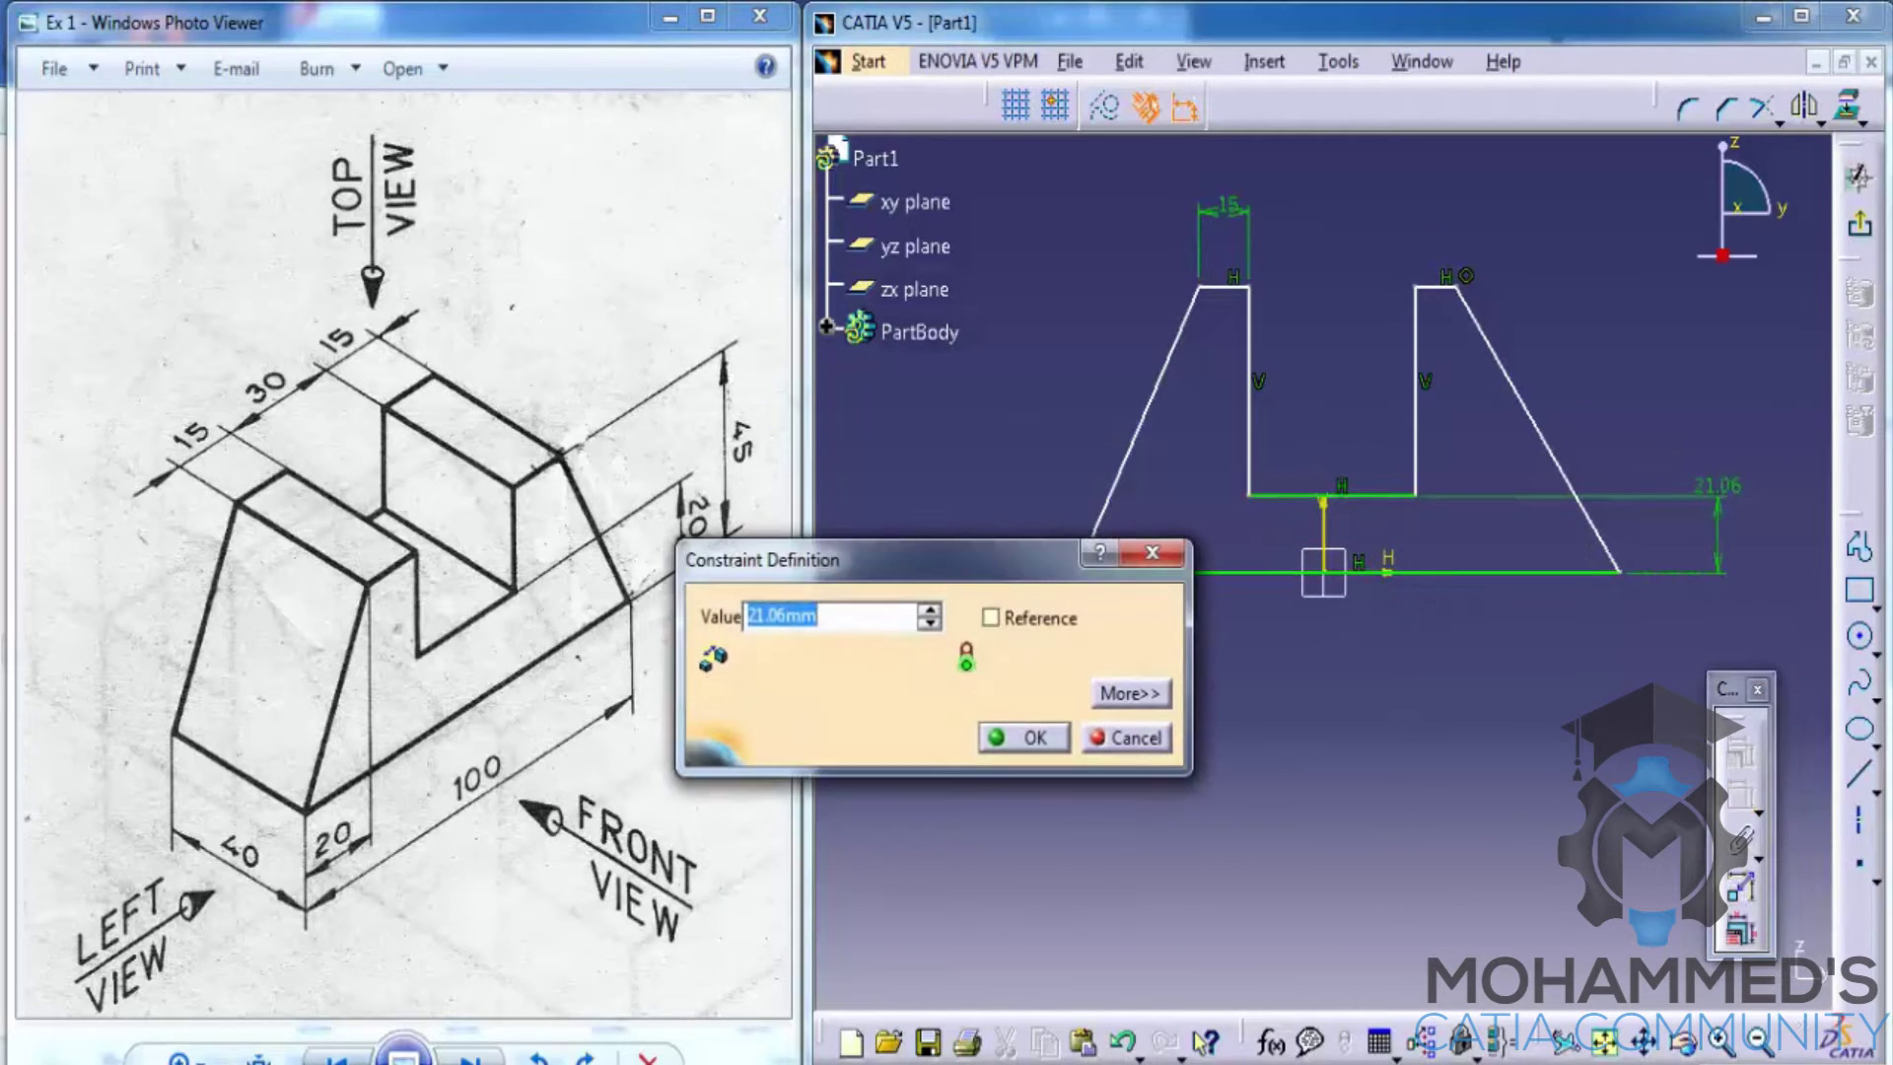
pyautogui.write('20')
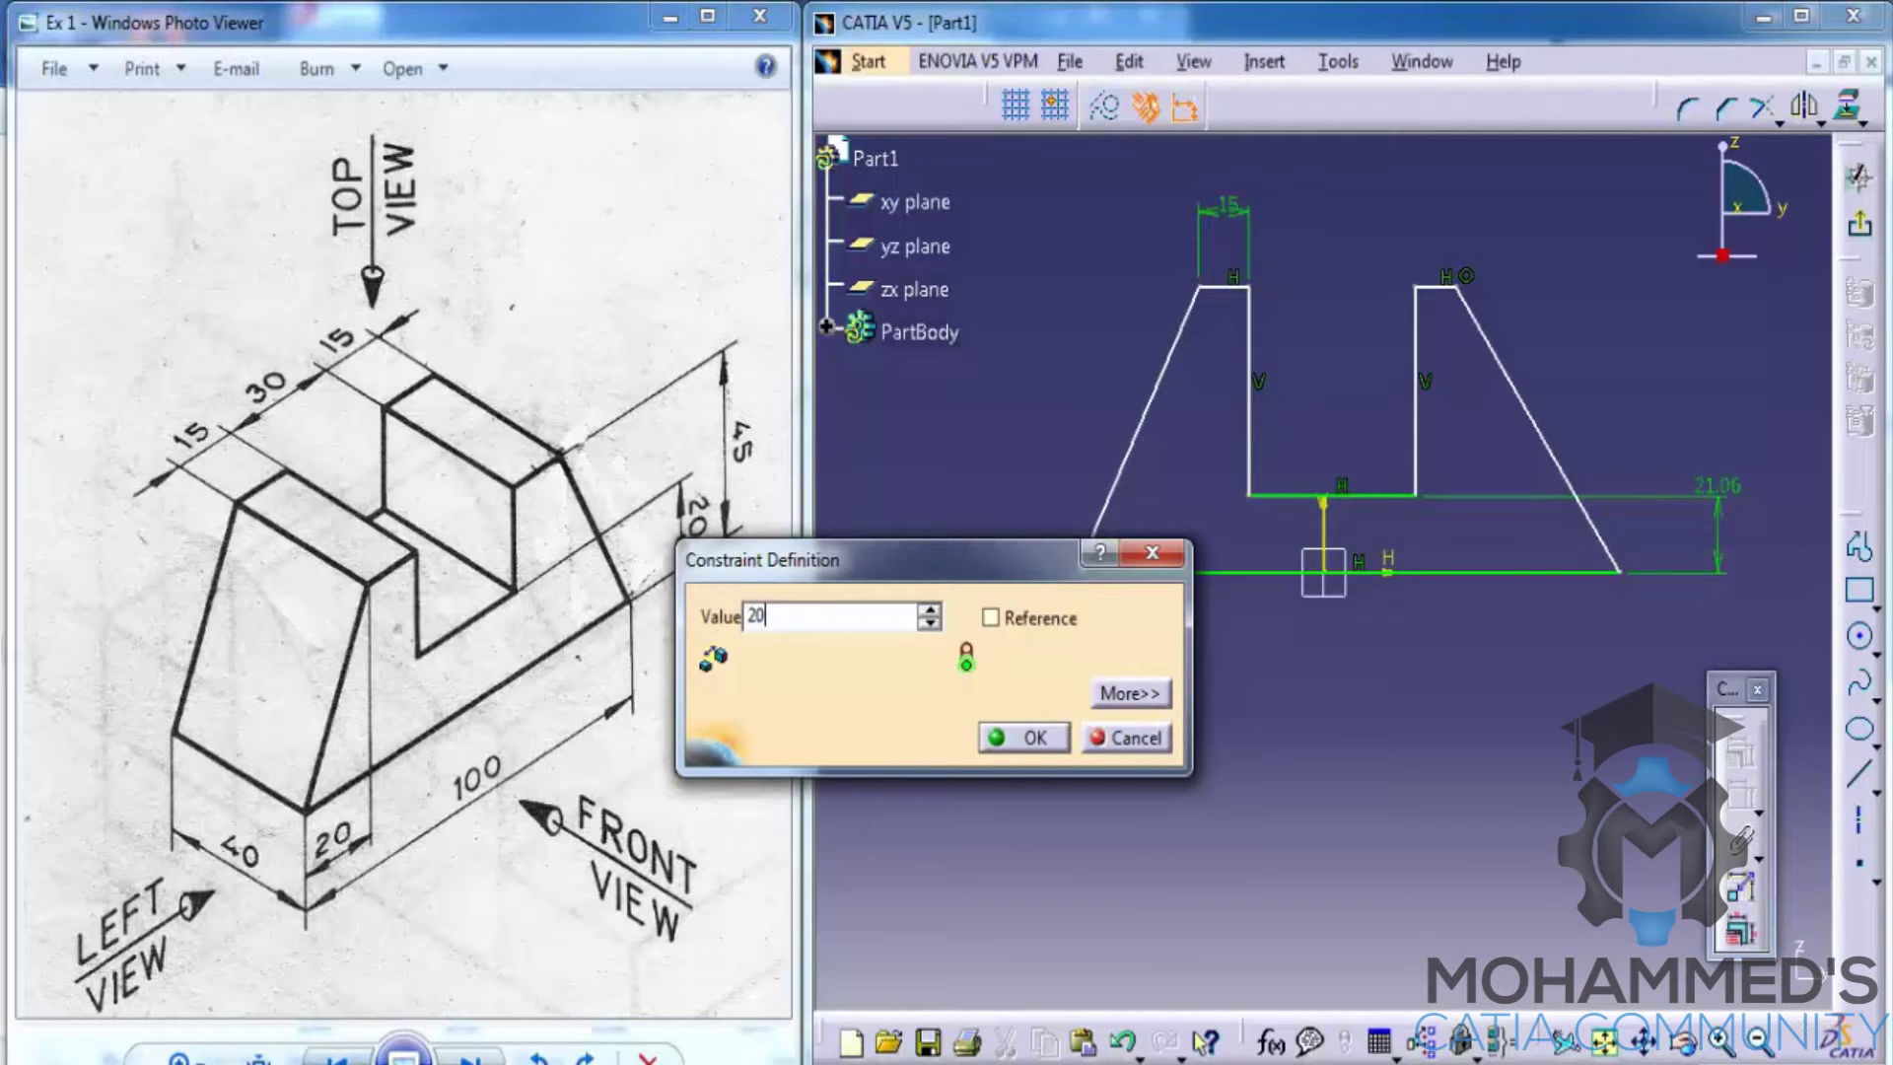
pyautogui.press('Return')
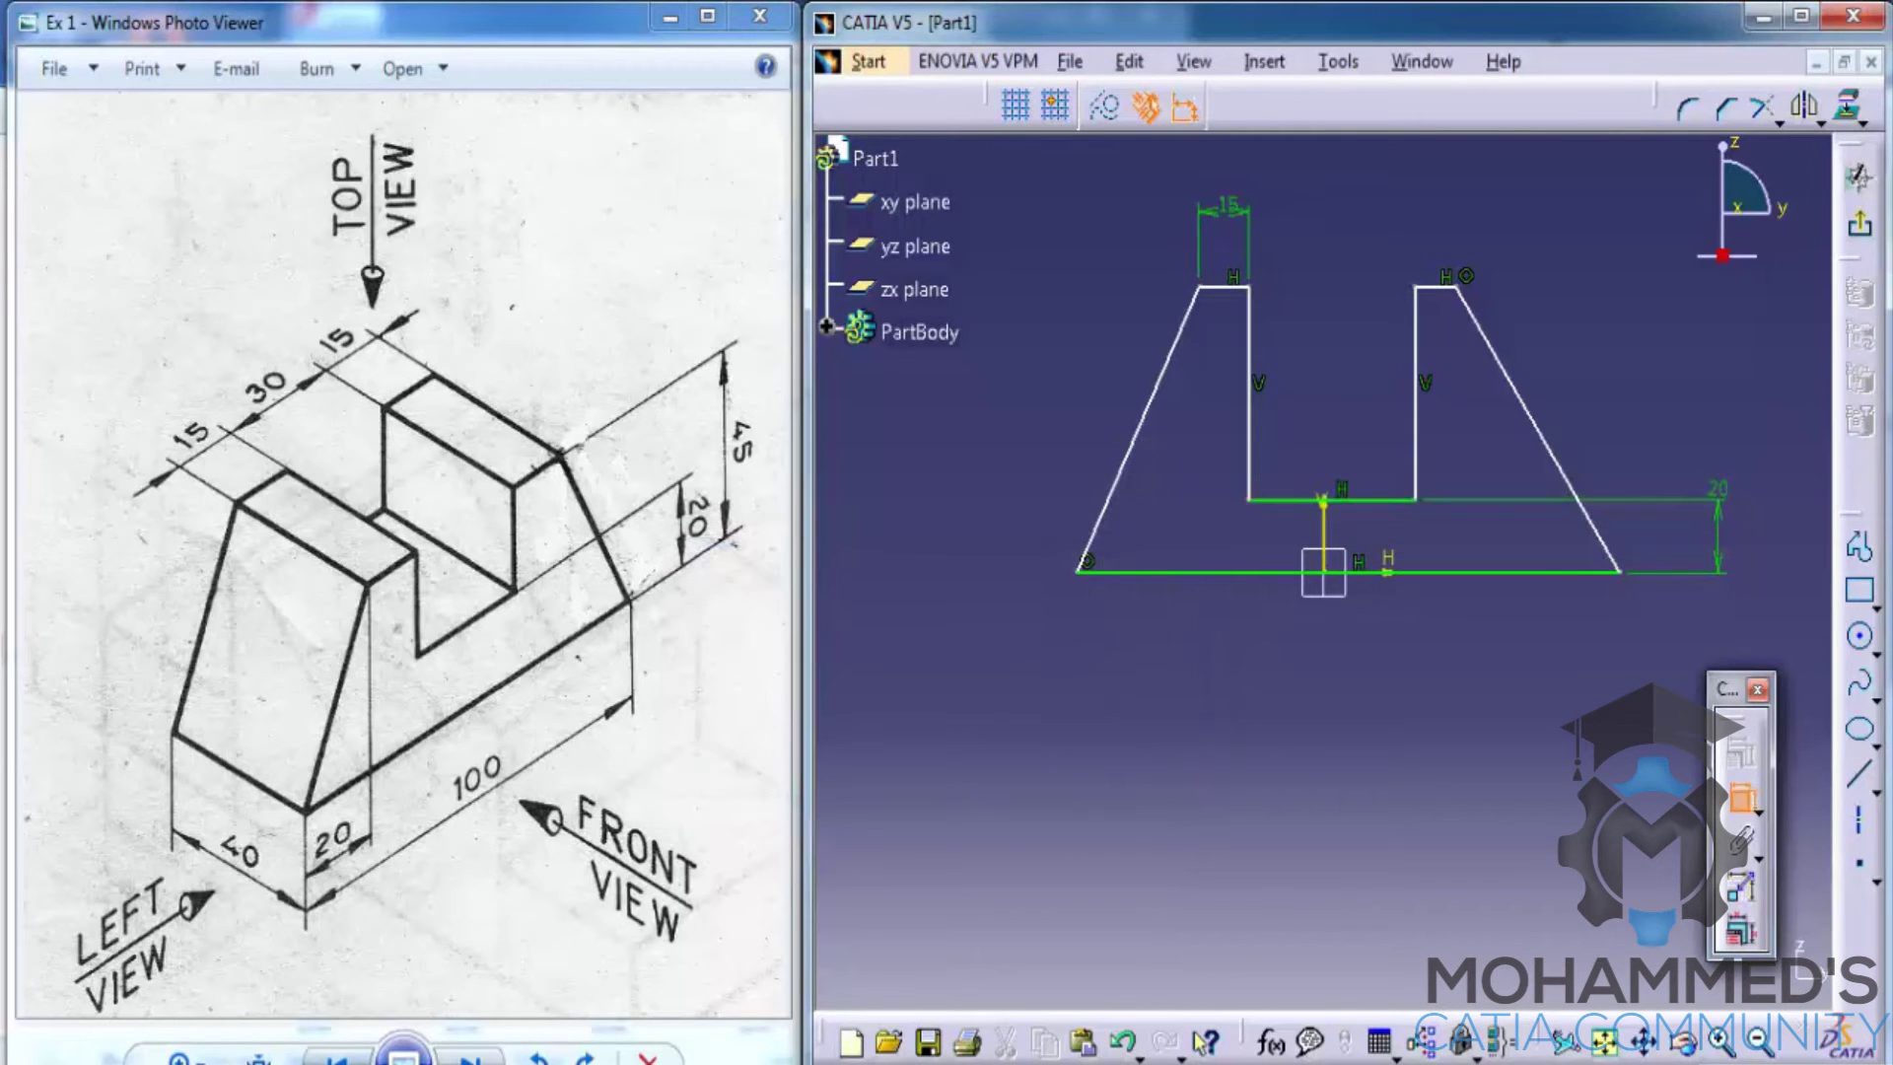
# Discard a stray length dimension and set a 45 mm overall height from top edge to base.
pyautogui.click(1434, 287)
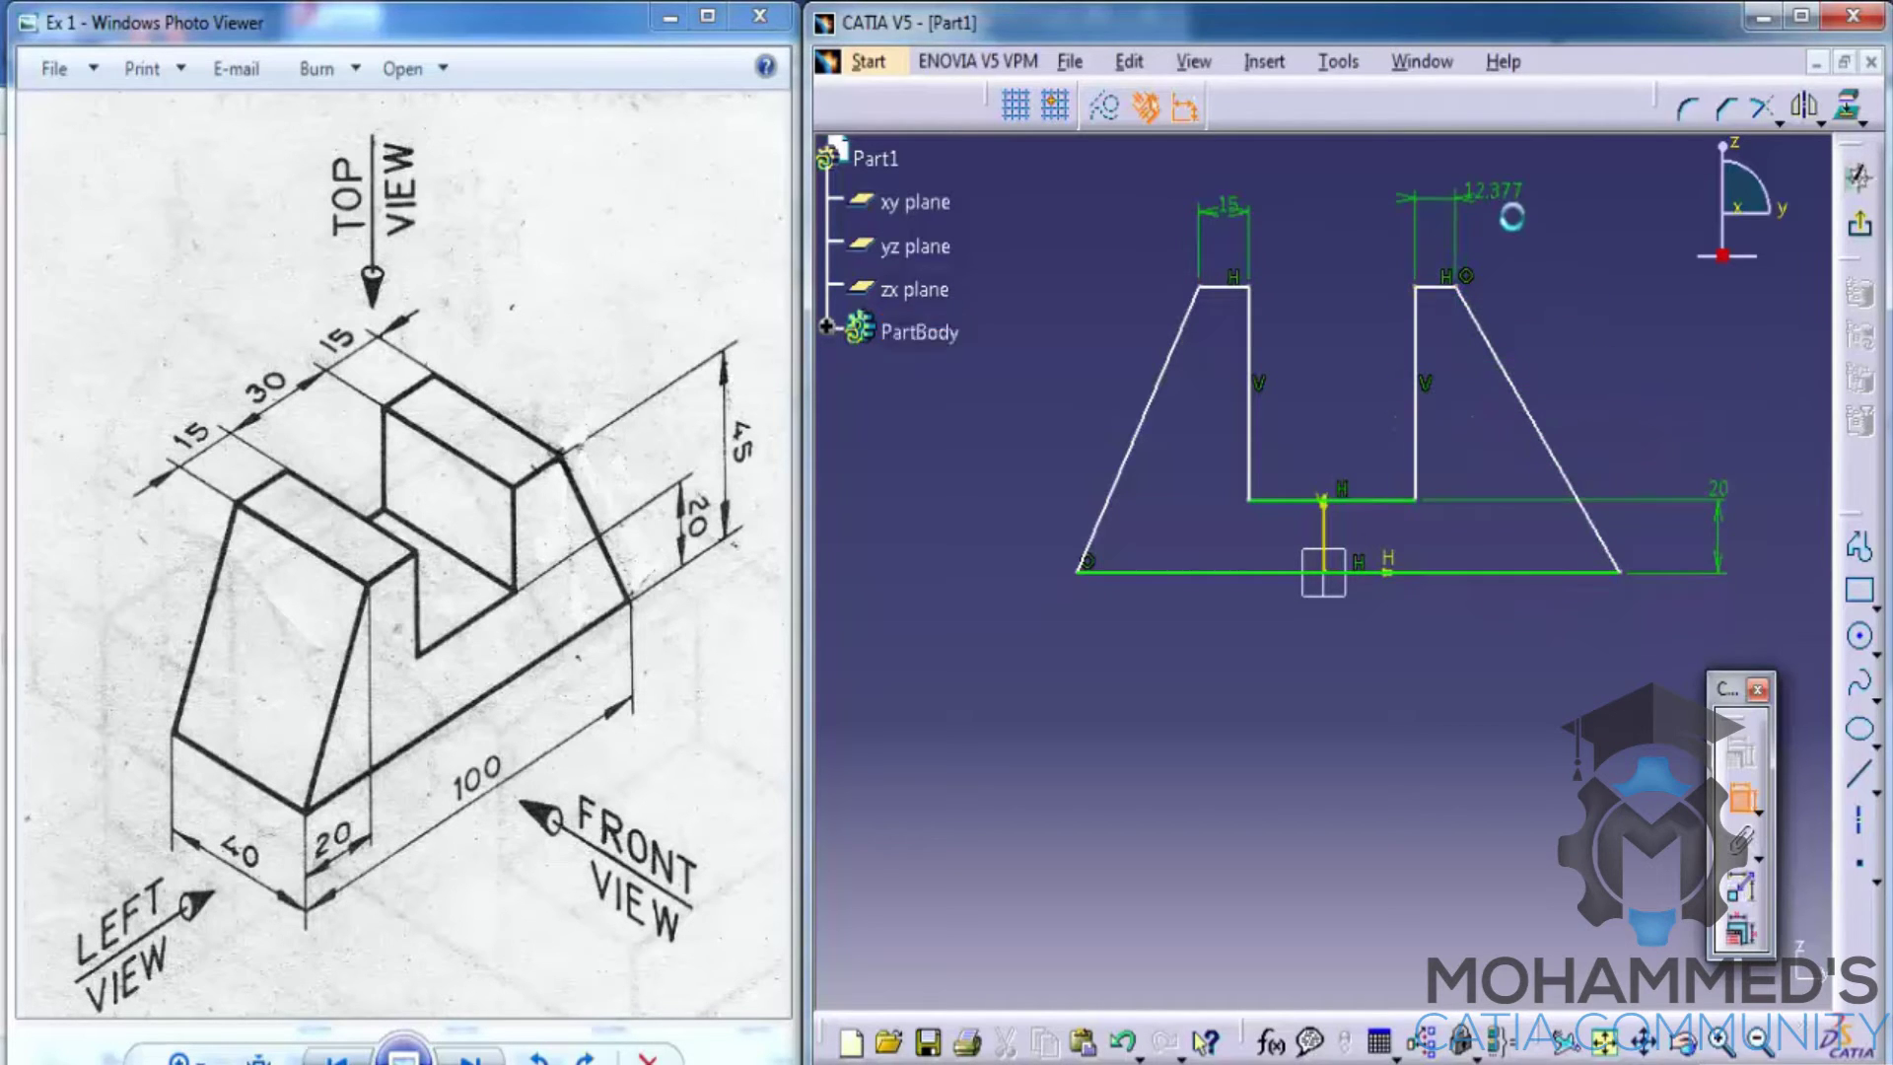
pyautogui.rightClick(1493, 198)
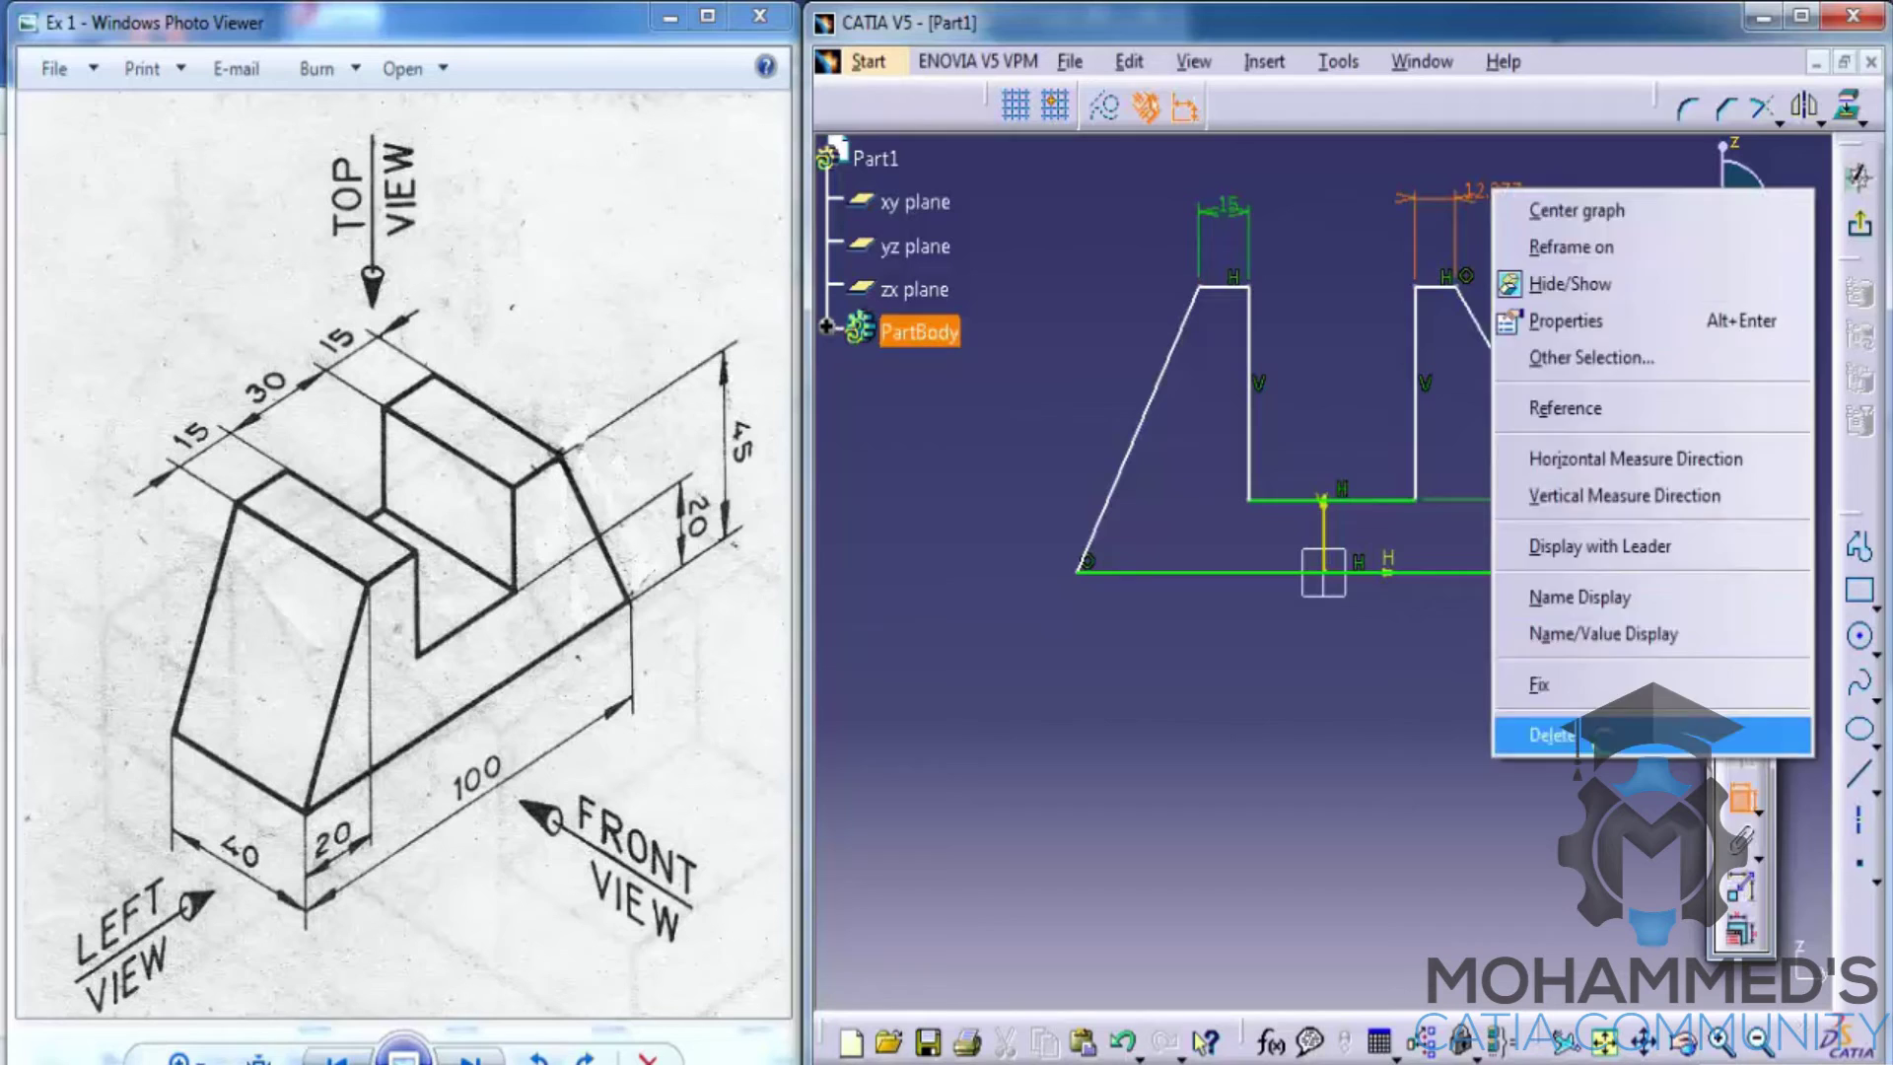
pyautogui.click(1548, 734)
pyautogui.click(1439, 287)
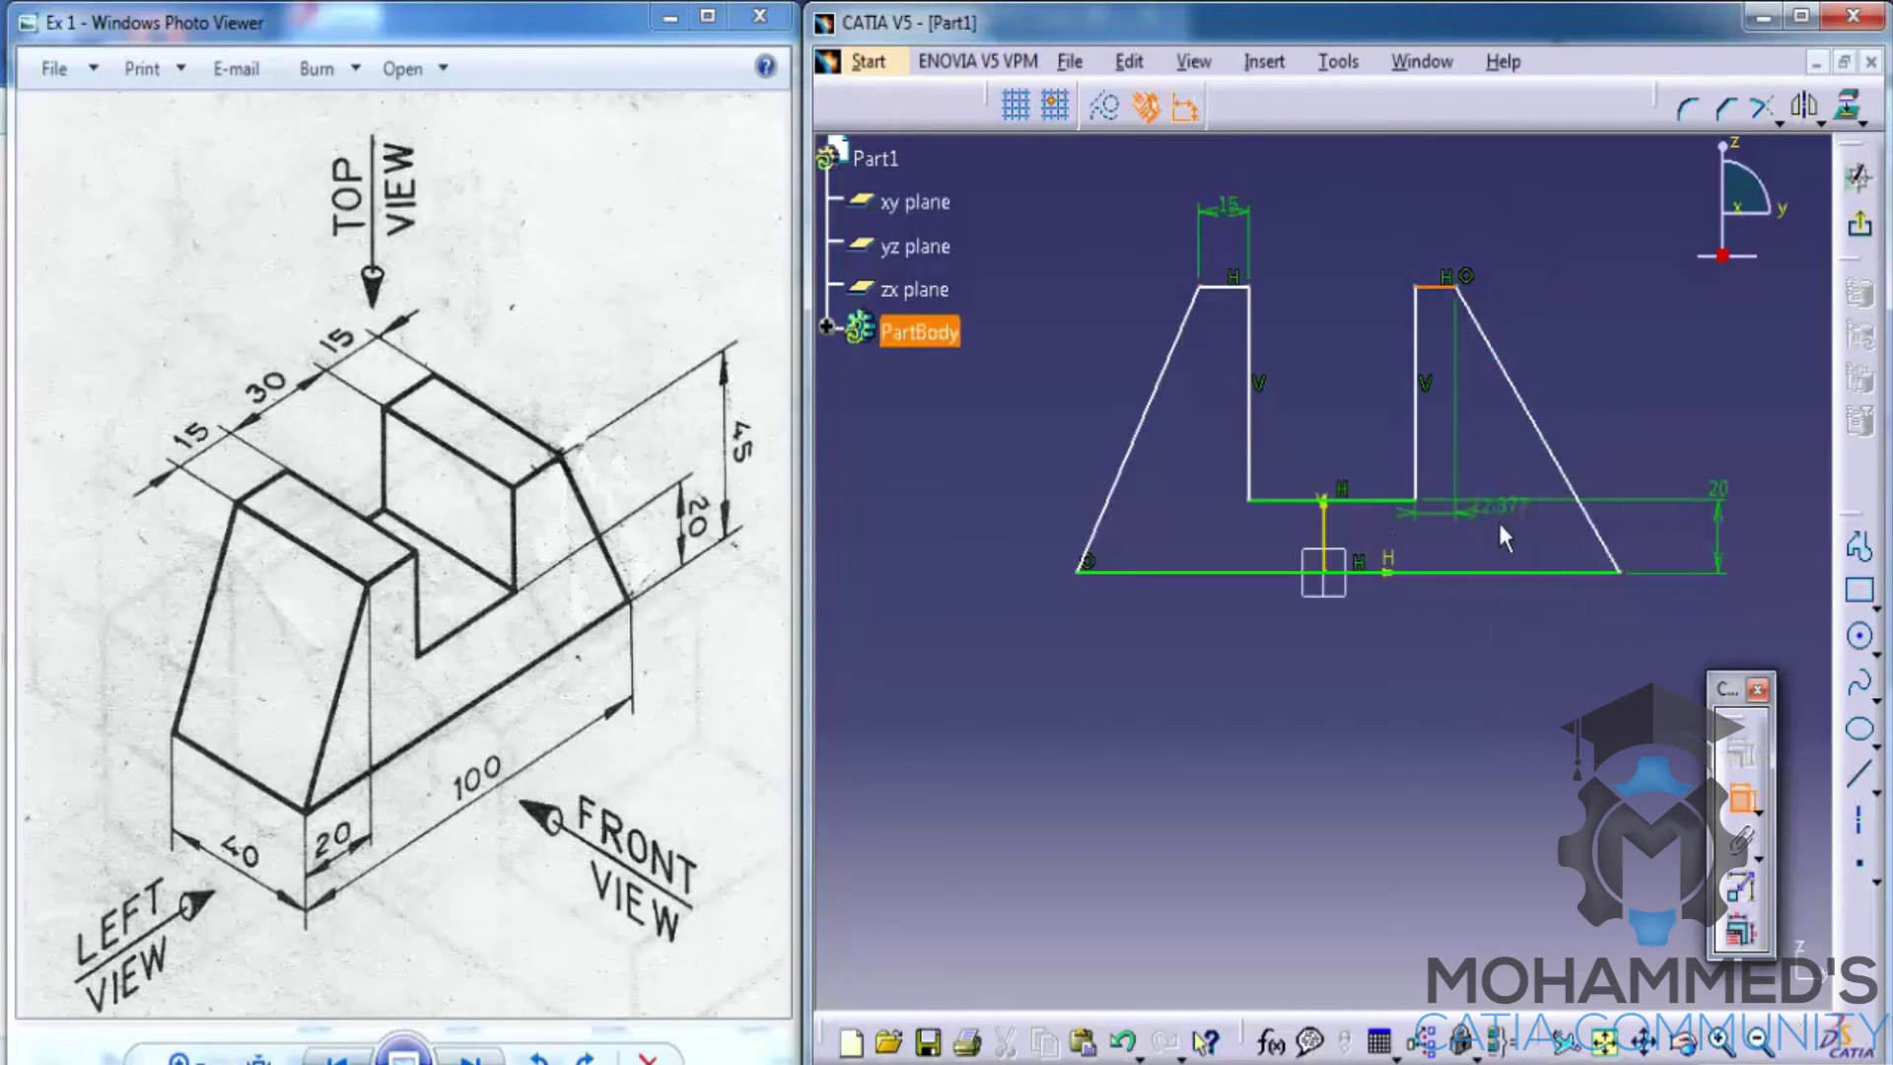
pyautogui.click(1494, 572)
pyautogui.click(1665, 394)
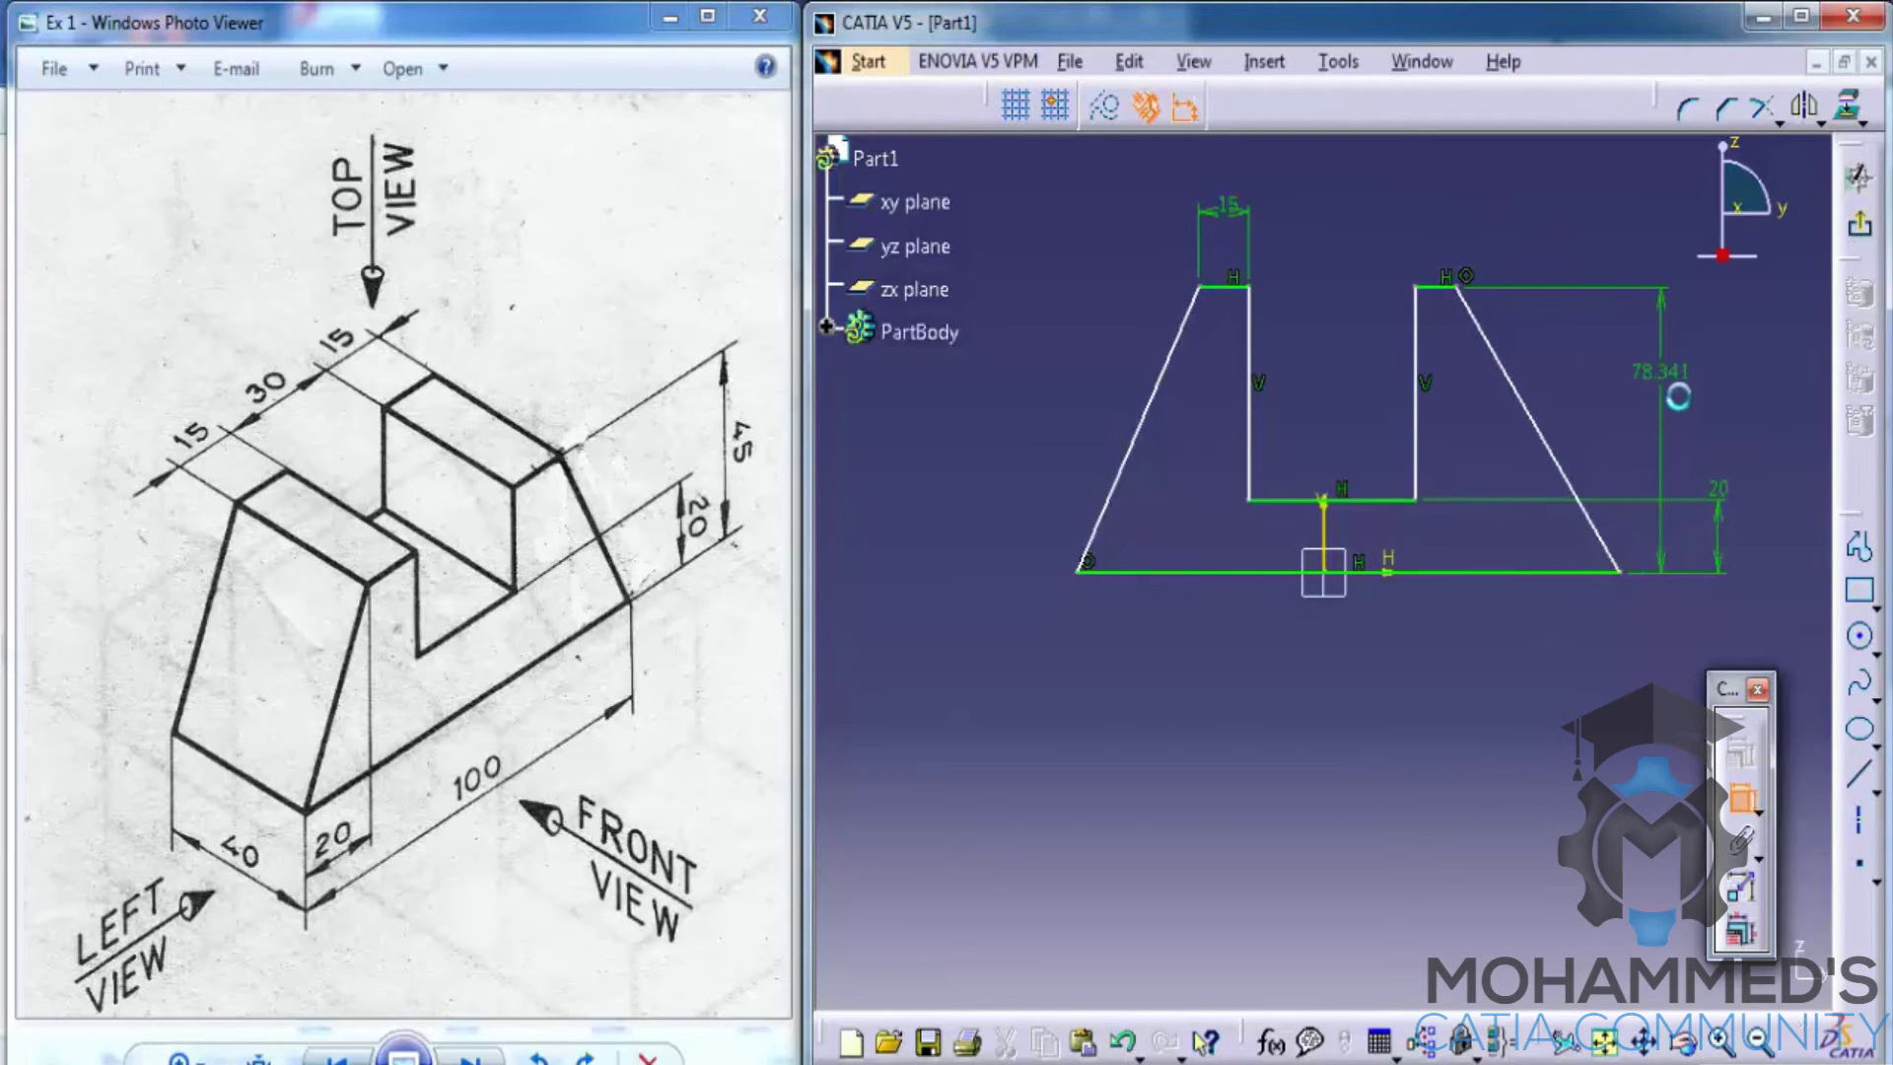
pyautogui.doubleClick(1662, 371)
pyautogui.write('45')
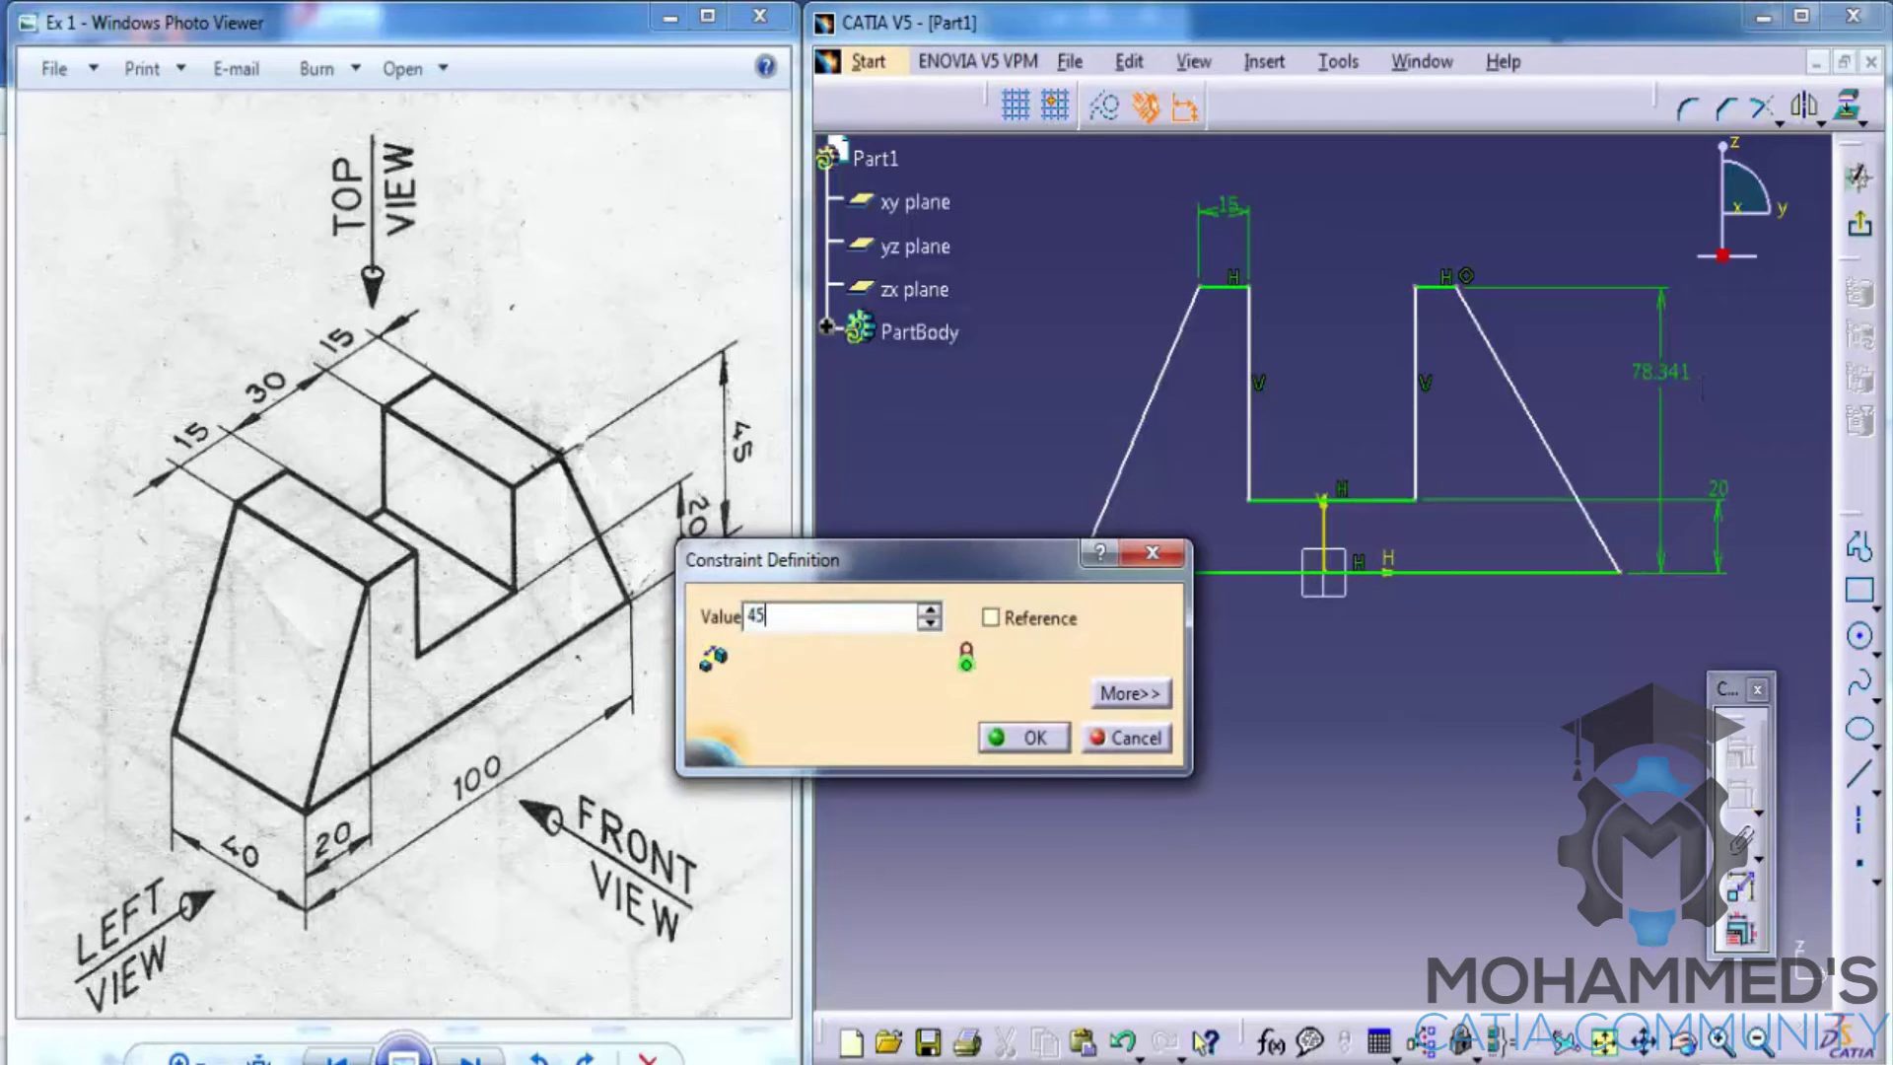
pyautogui.press('Return')
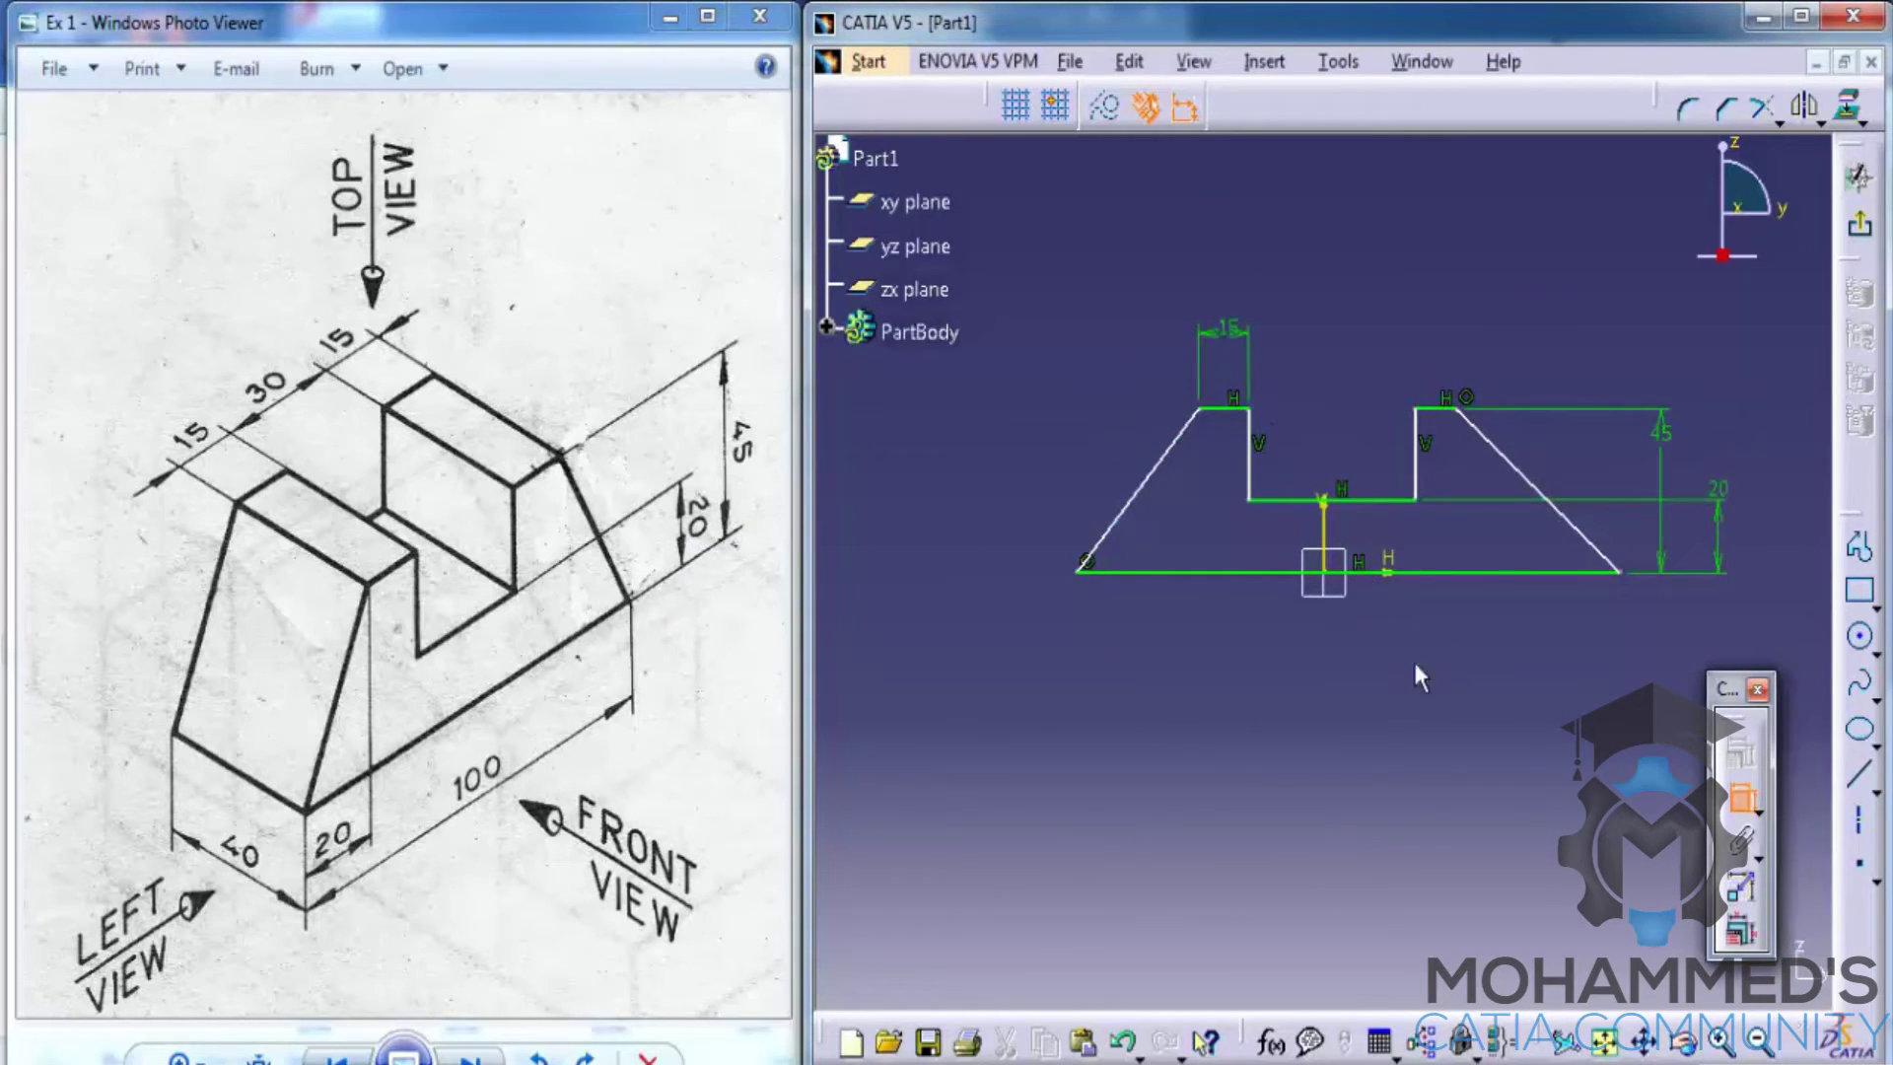
# Set the base line length to 100 mm and shift it right beneath the slot.
pyautogui.click(1232, 571)
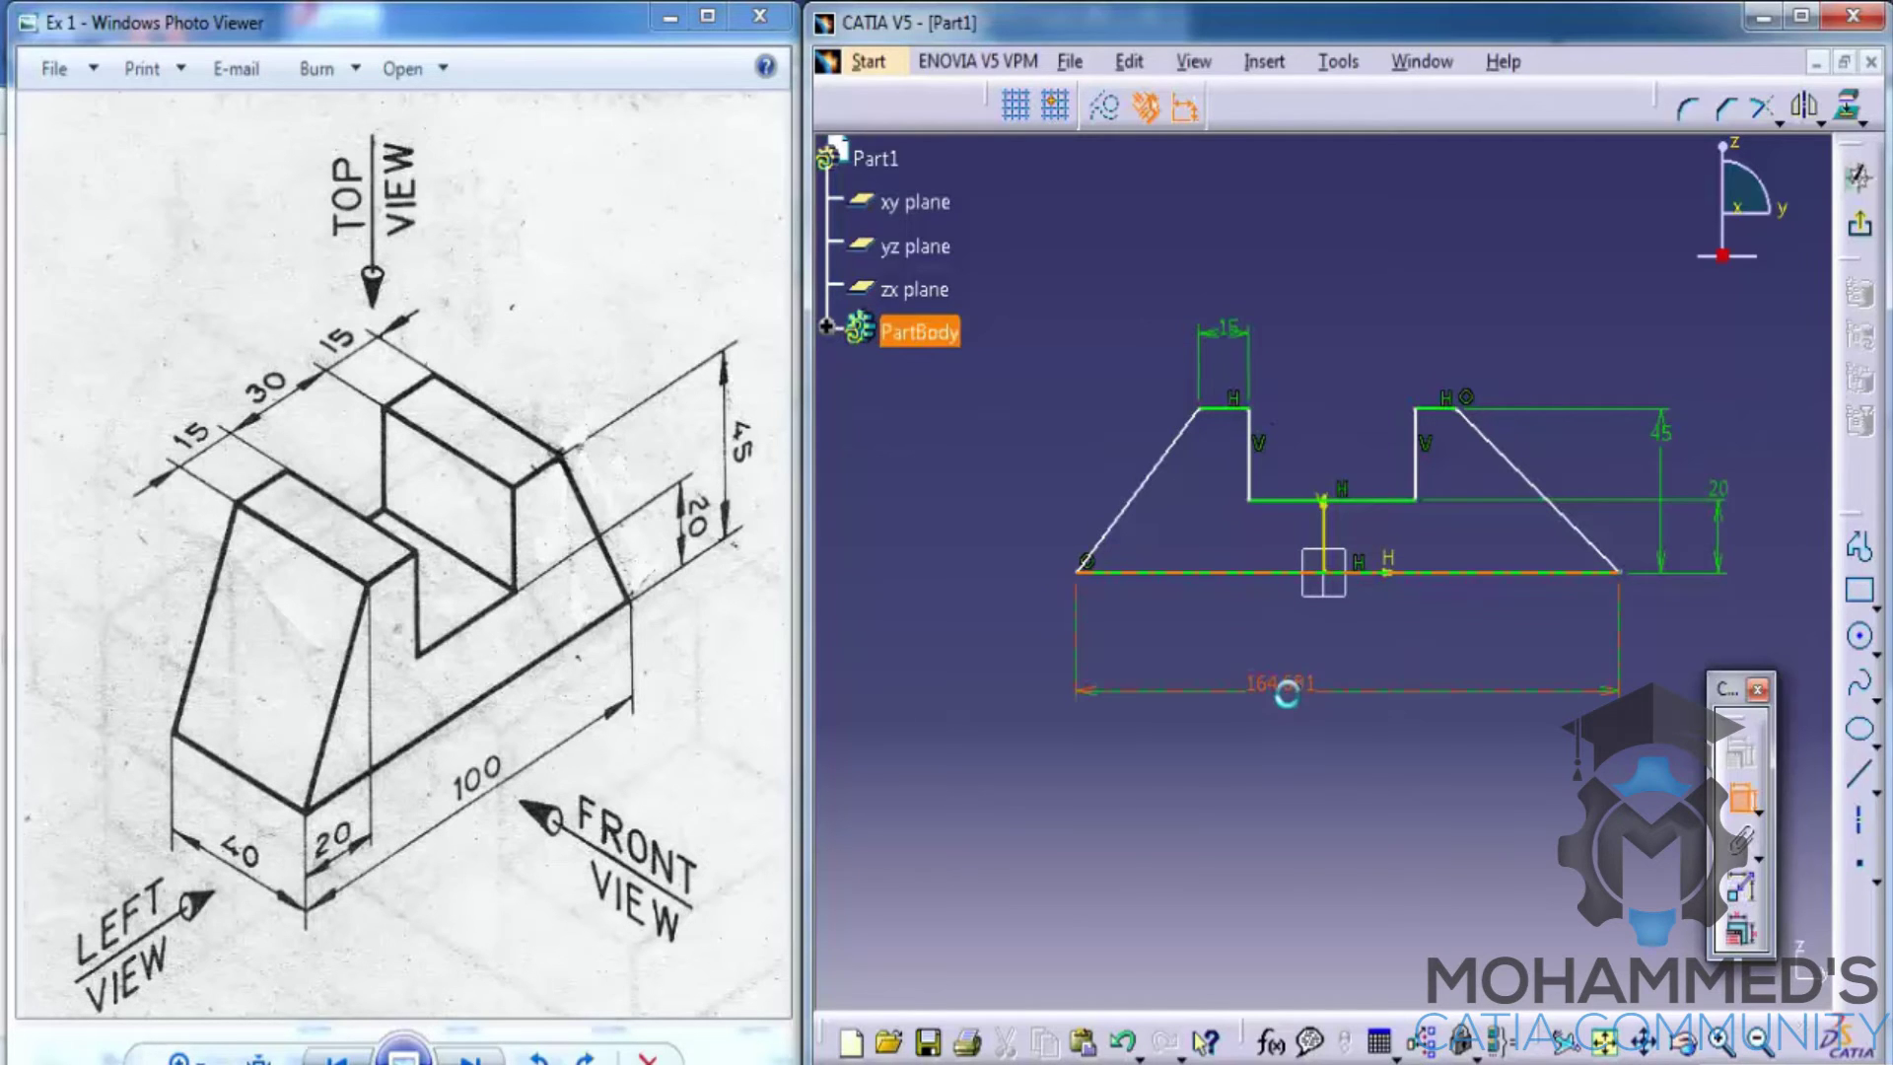
pyautogui.doubleClick(1279, 686)
pyautogui.write('100')
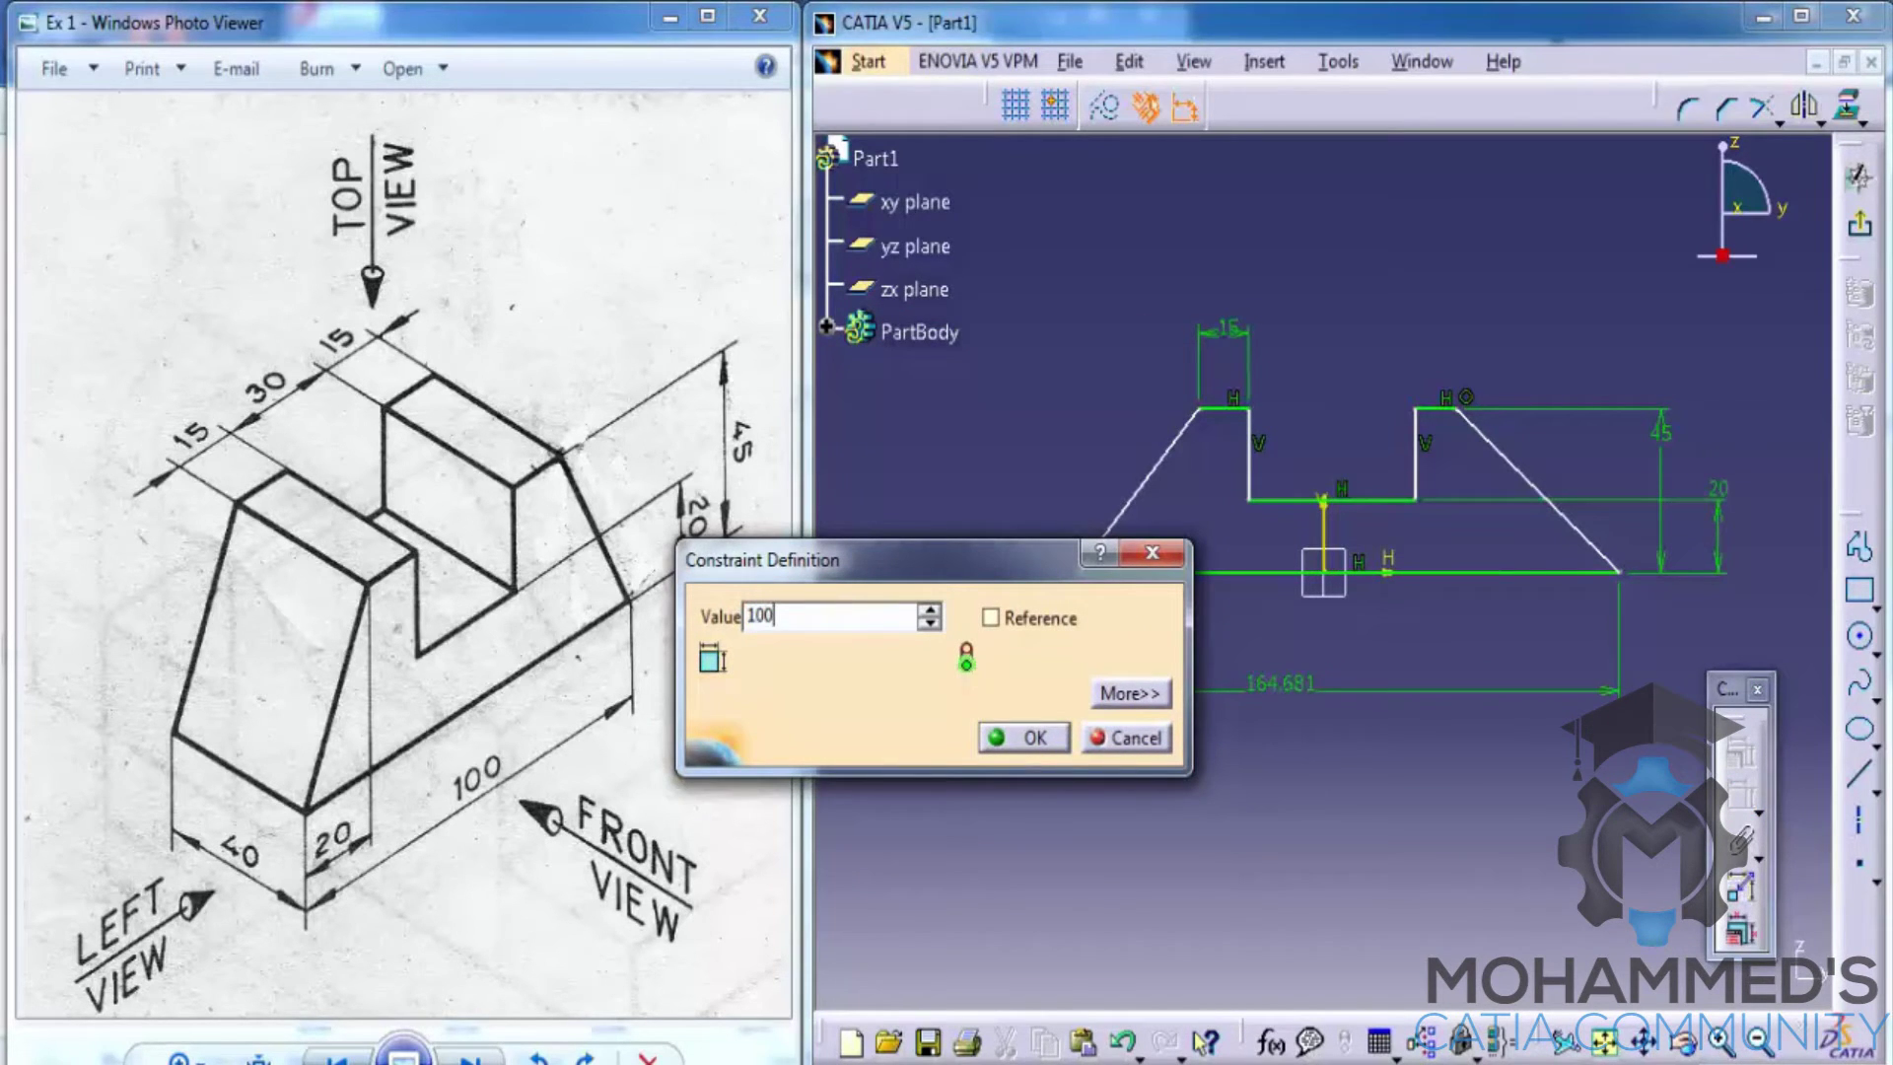
pyautogui.press('Return')
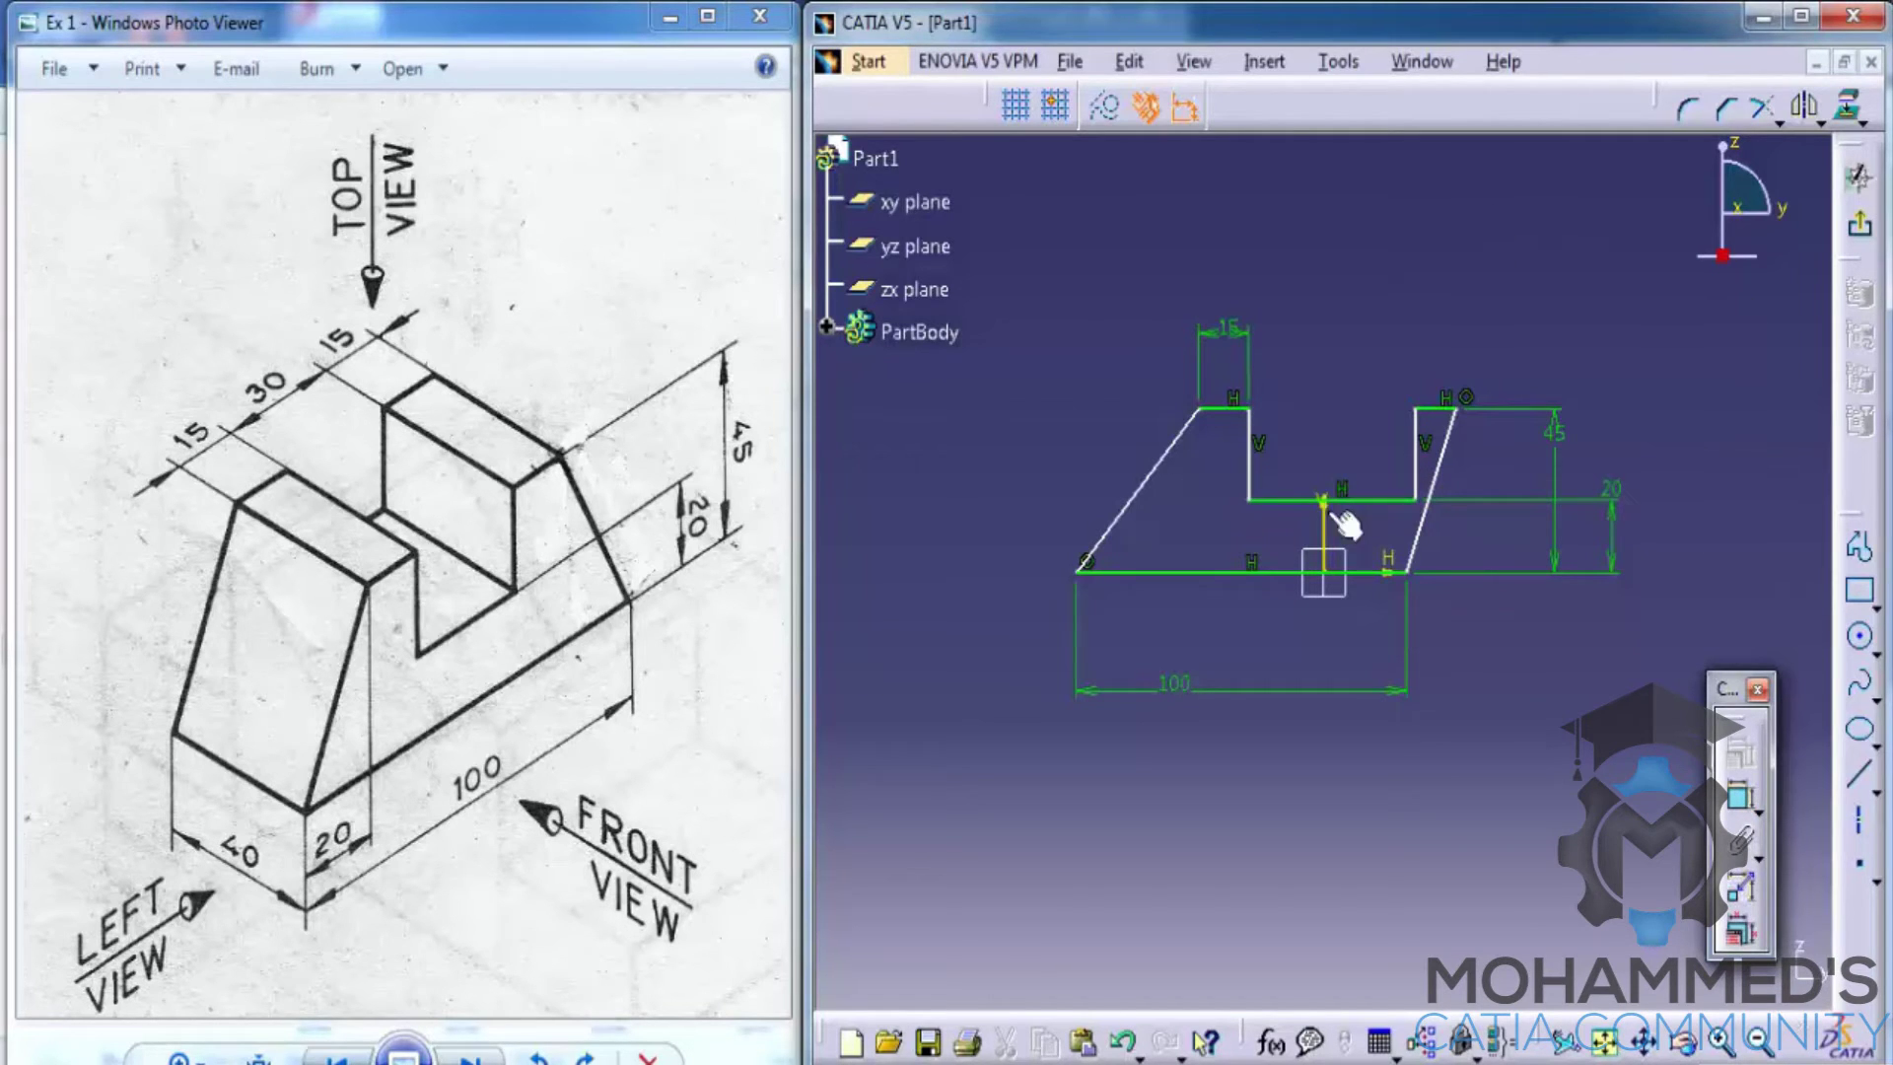
pyautogui.moveTo(1209, 571); pyautogui.dragTo(1317, 601)
pyautogui.click(1358, 439)
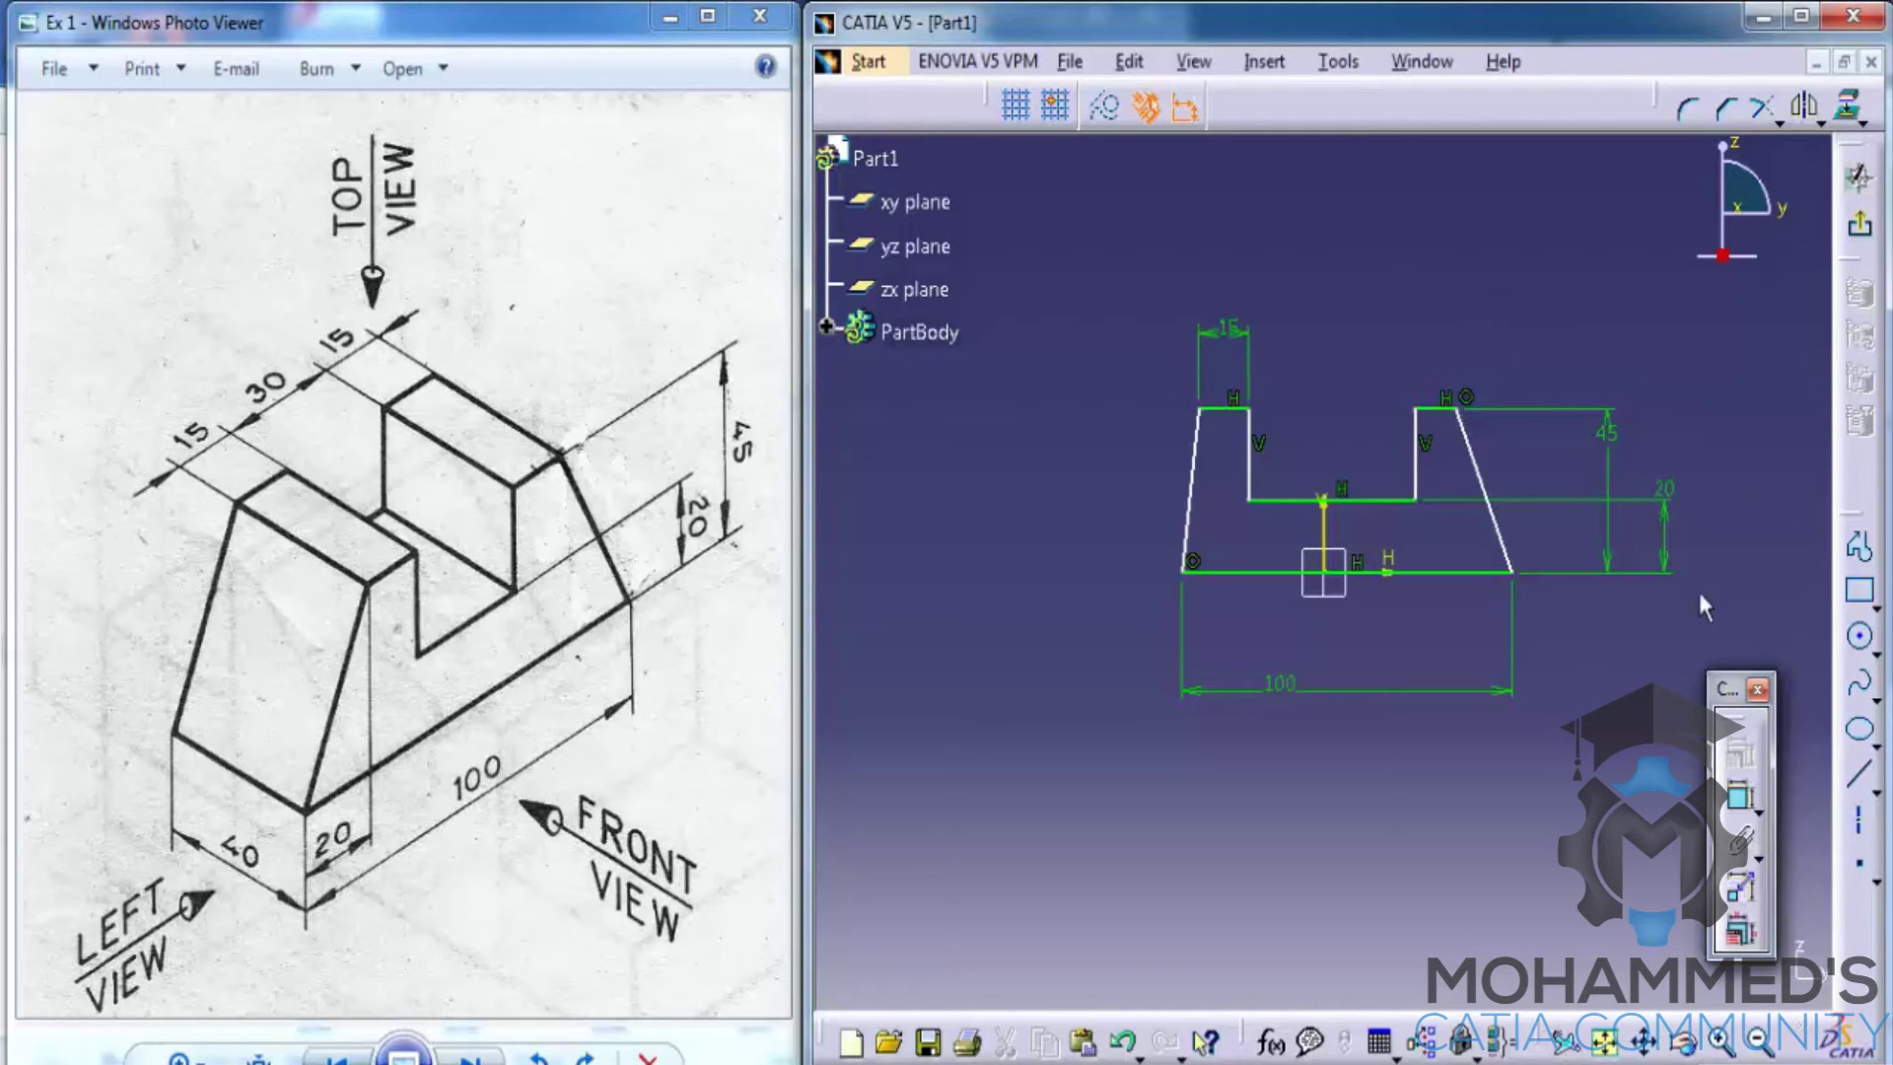
pyautogui.click(1738, 806)
# Make the slot's two inner walls symmetric about the vertical axis.
pyautogui.click(1250, 454)
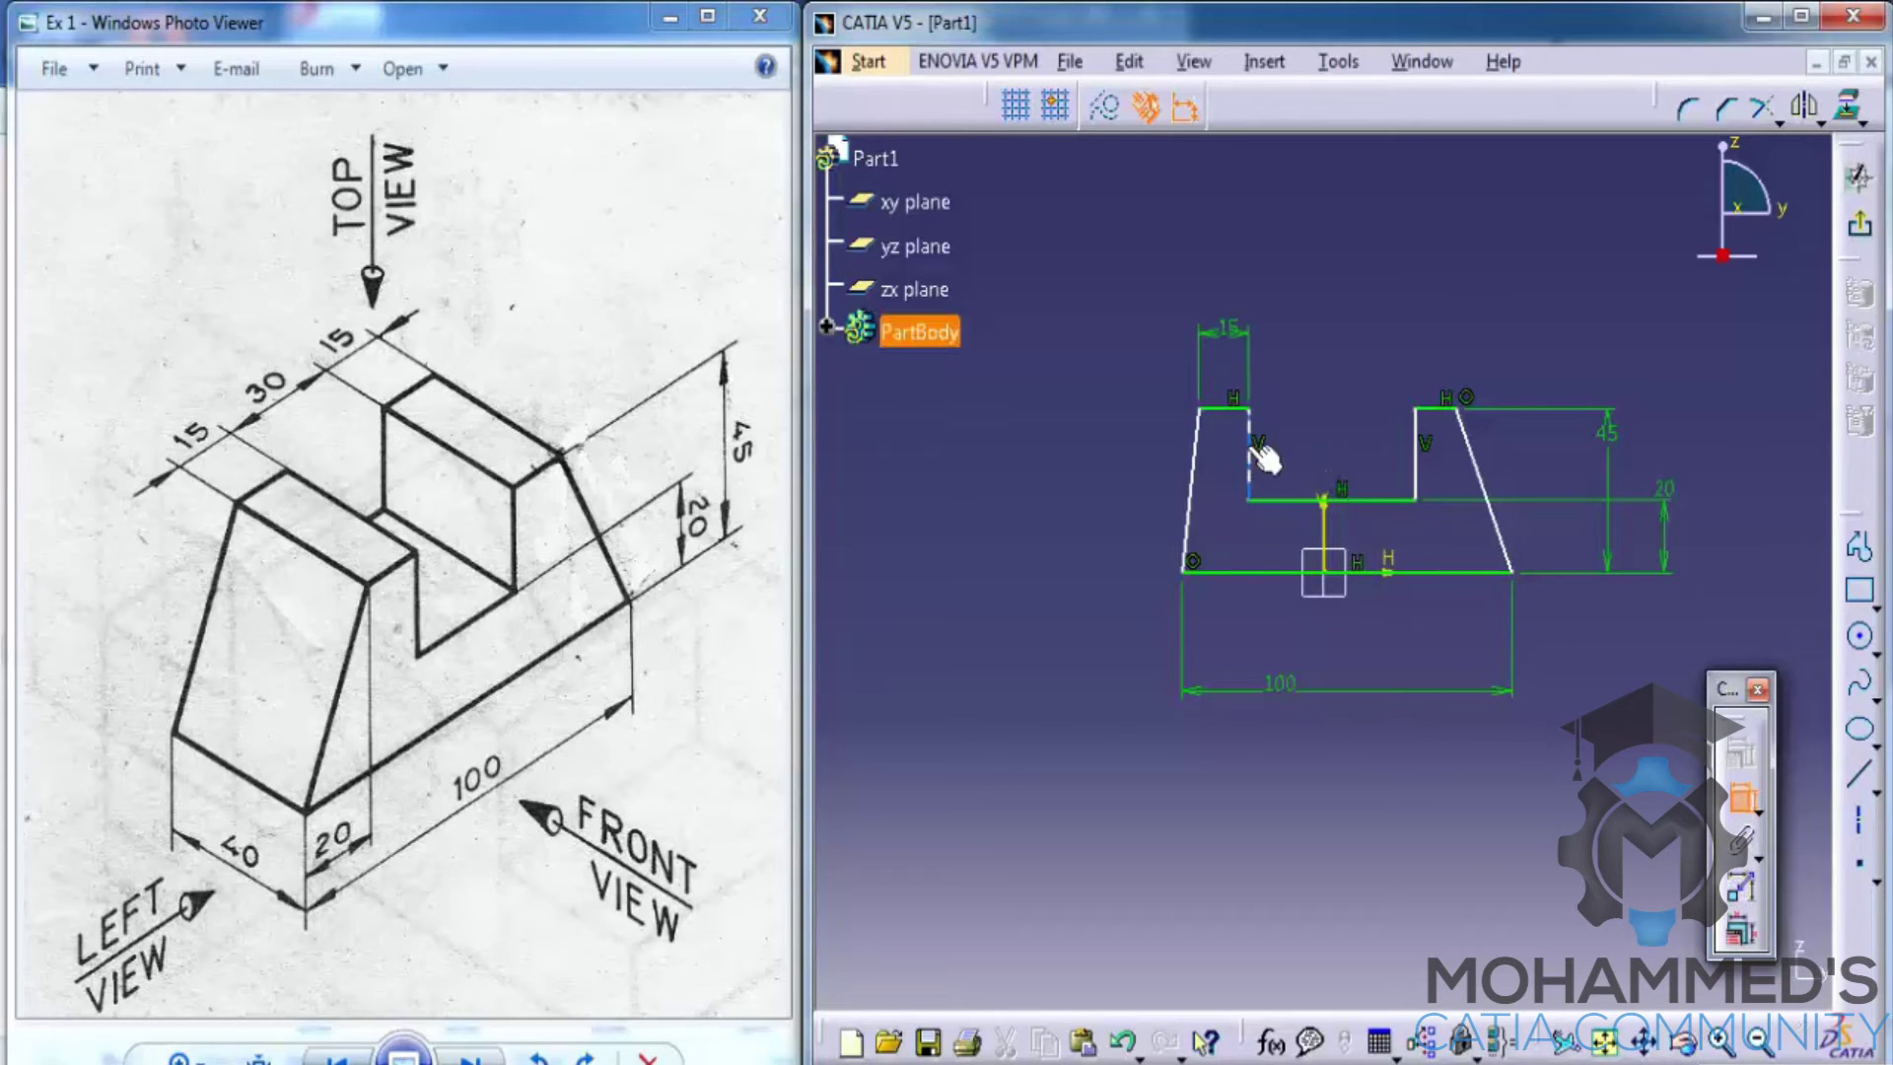
pyautogui.click(1417, 455)
pyautogui.rightClick(1358, 355)
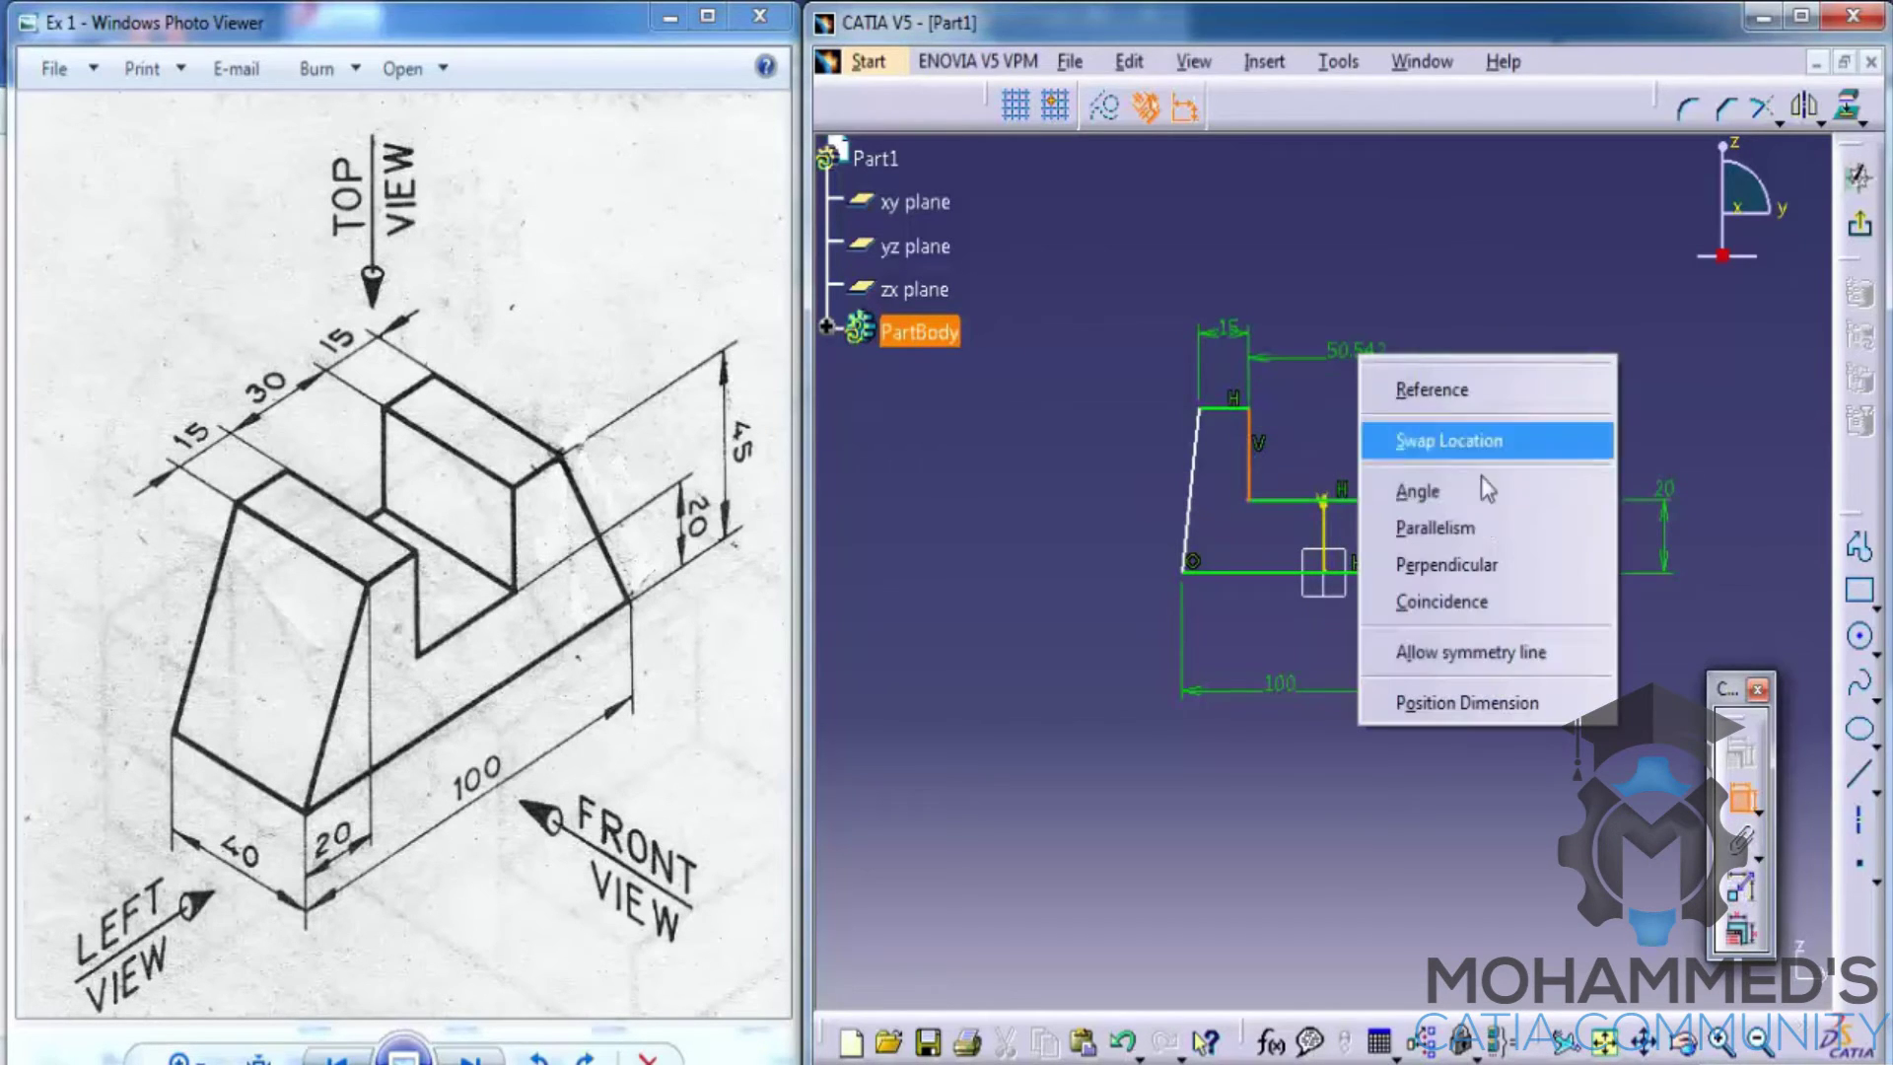
pyautogui.click(1457, 651)
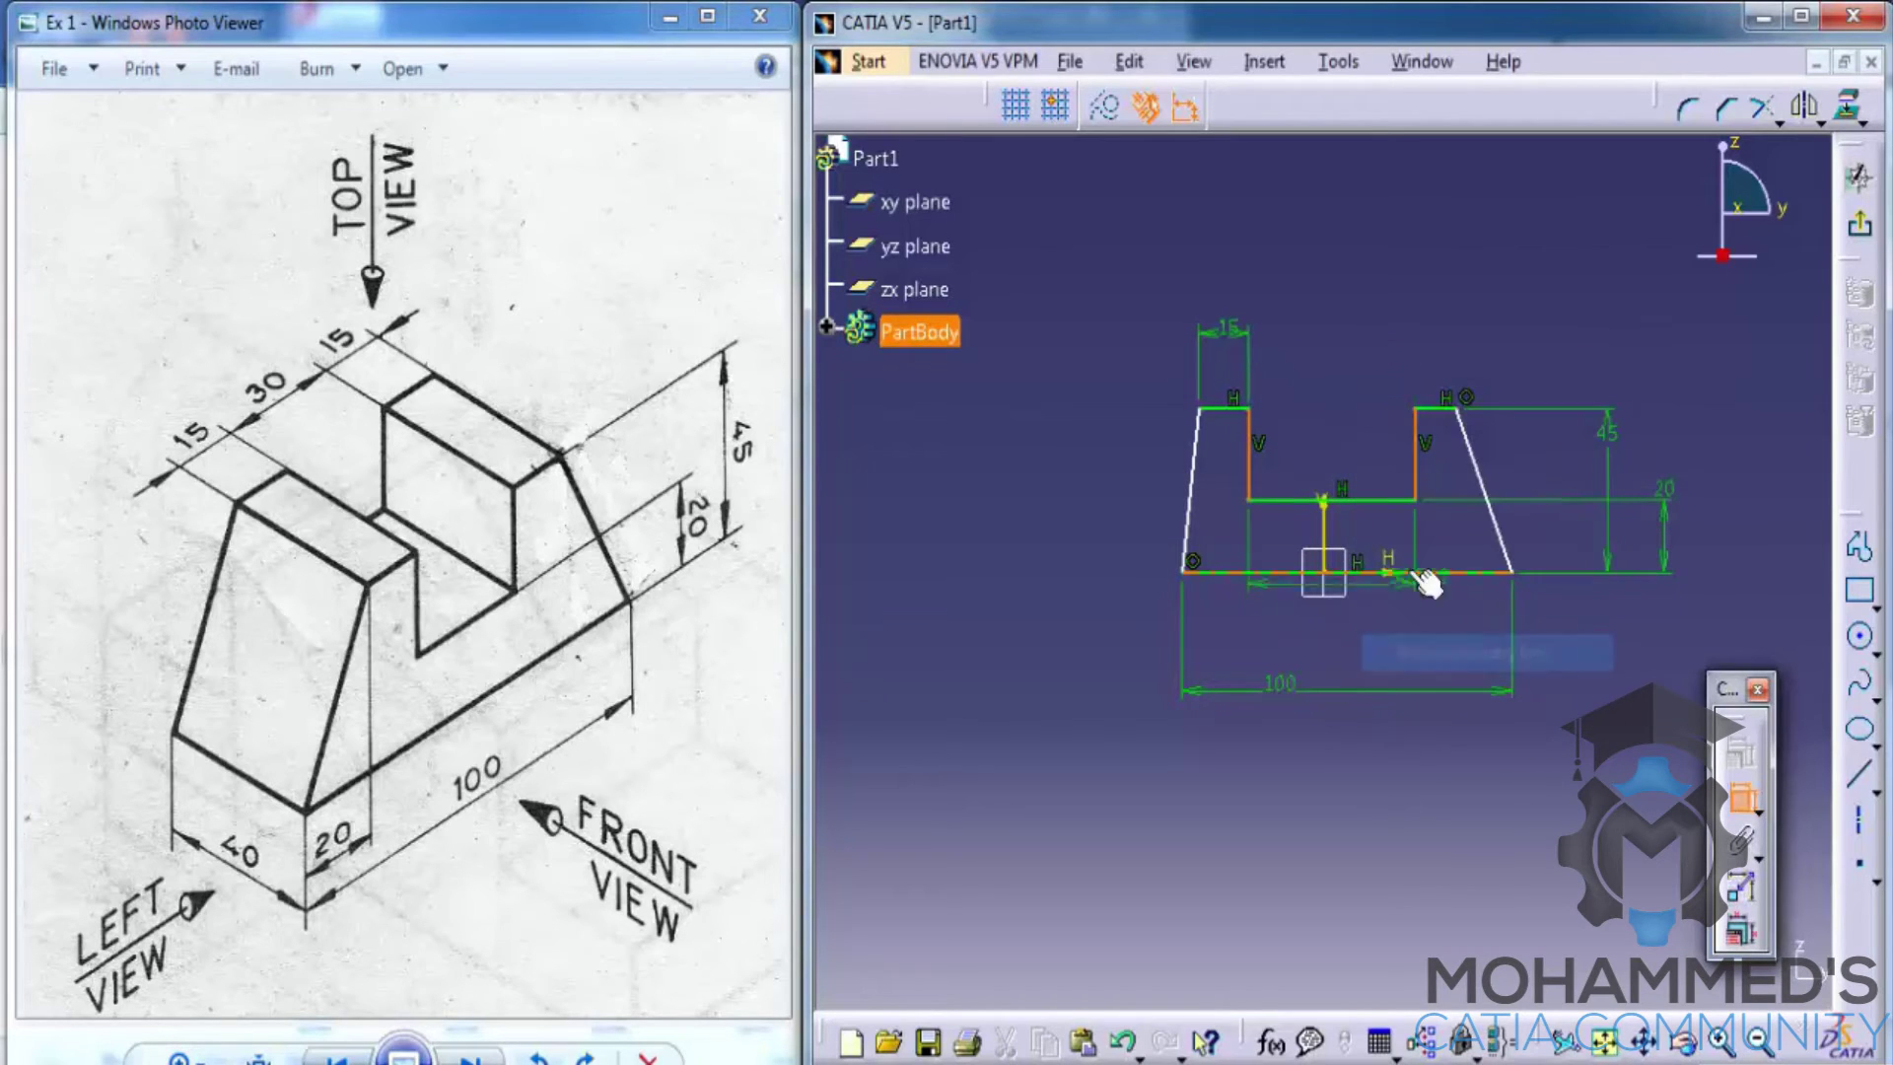
pyautogui.click(1326, 526)
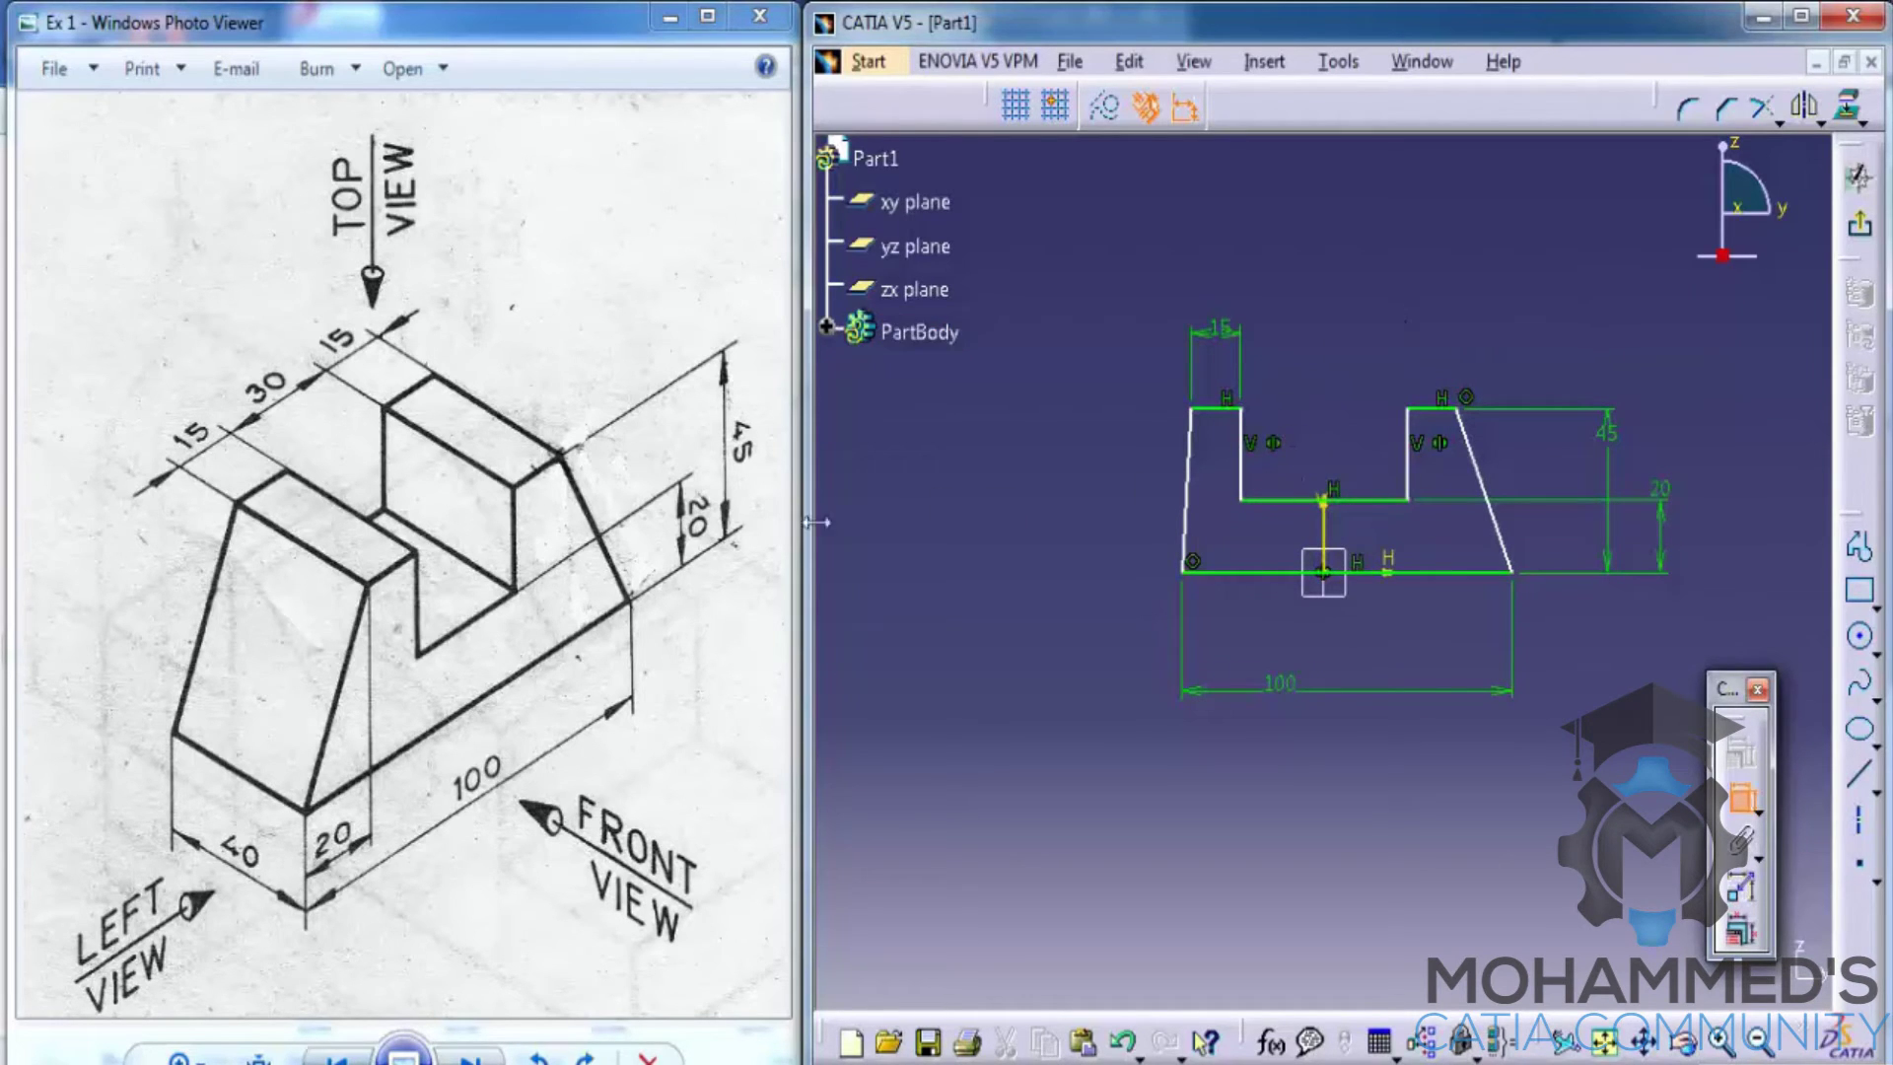
# Dimension the slot width to 30 mm.
pyautogui.click(1301, 499)
pyautogui.click(1362, 276)
pyautogui.doubleClick(1363, 277)
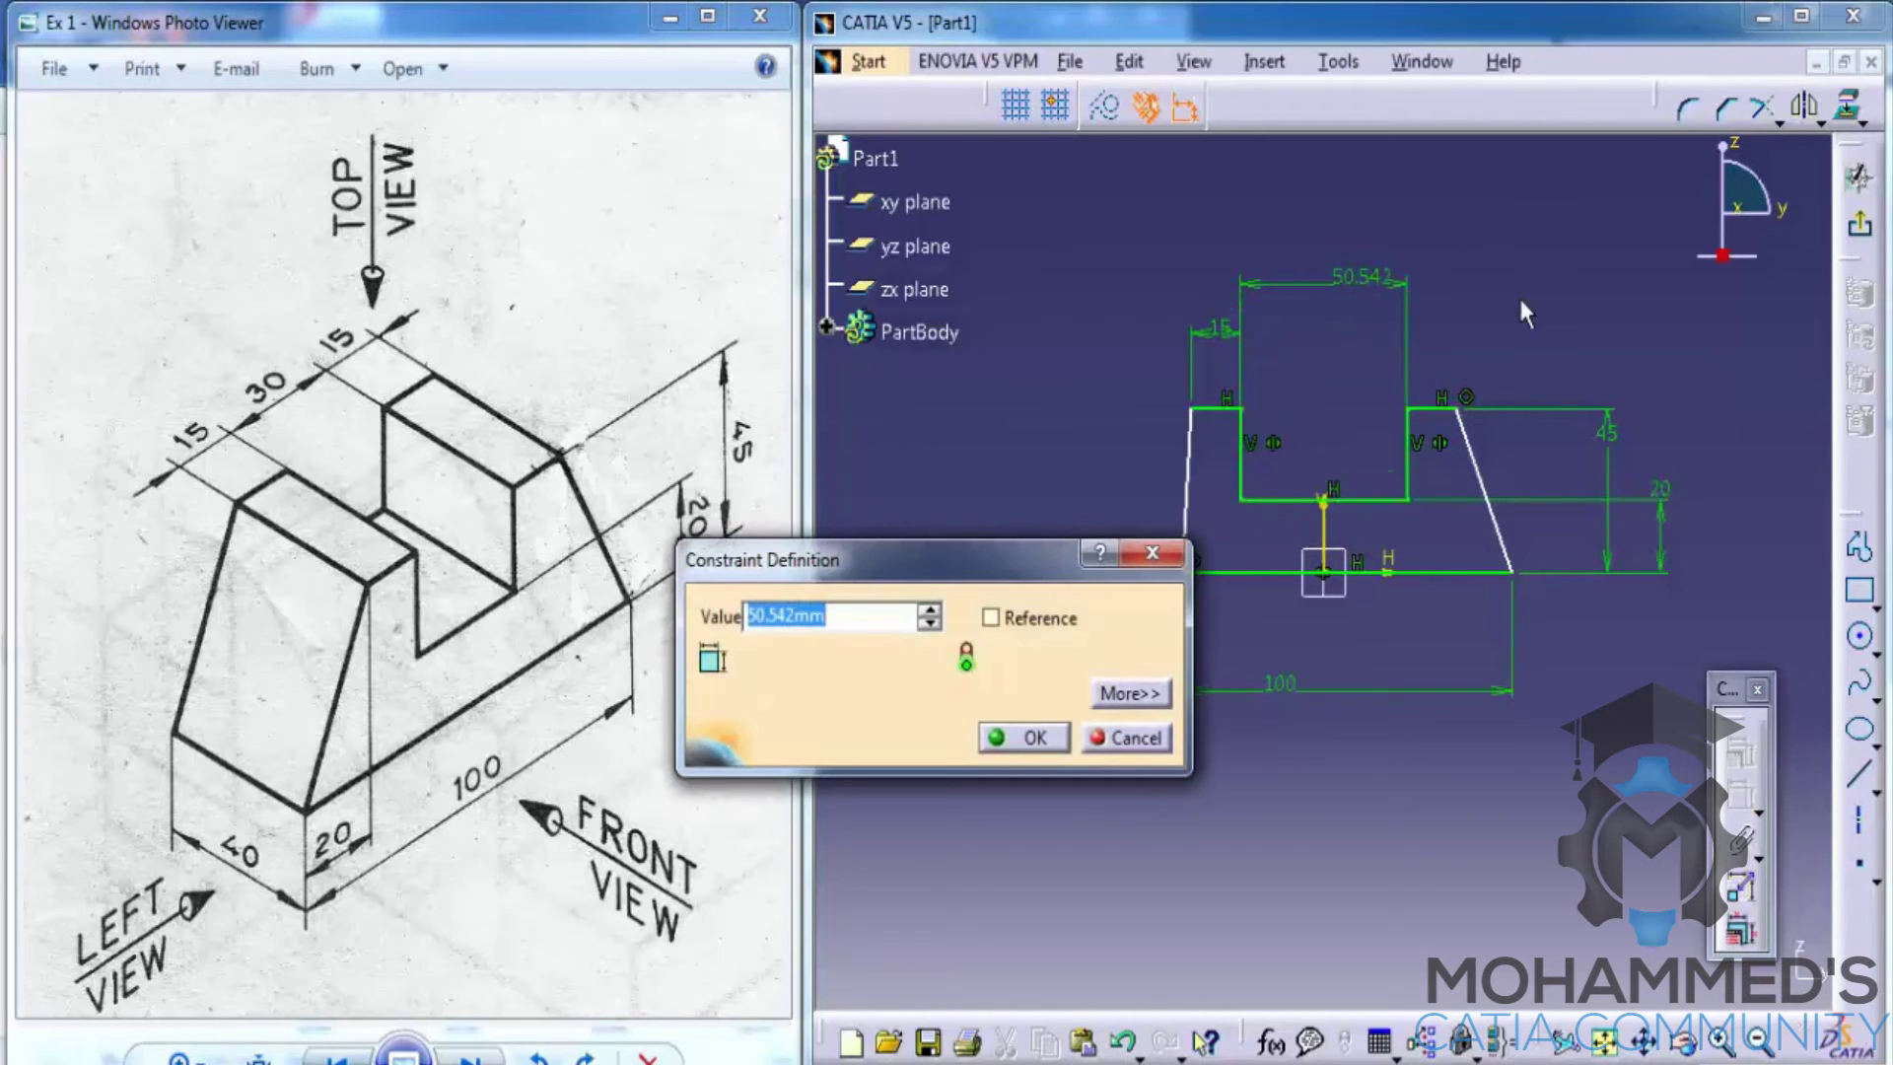
pyautogui.write('30')
pyautogui.press('Return')
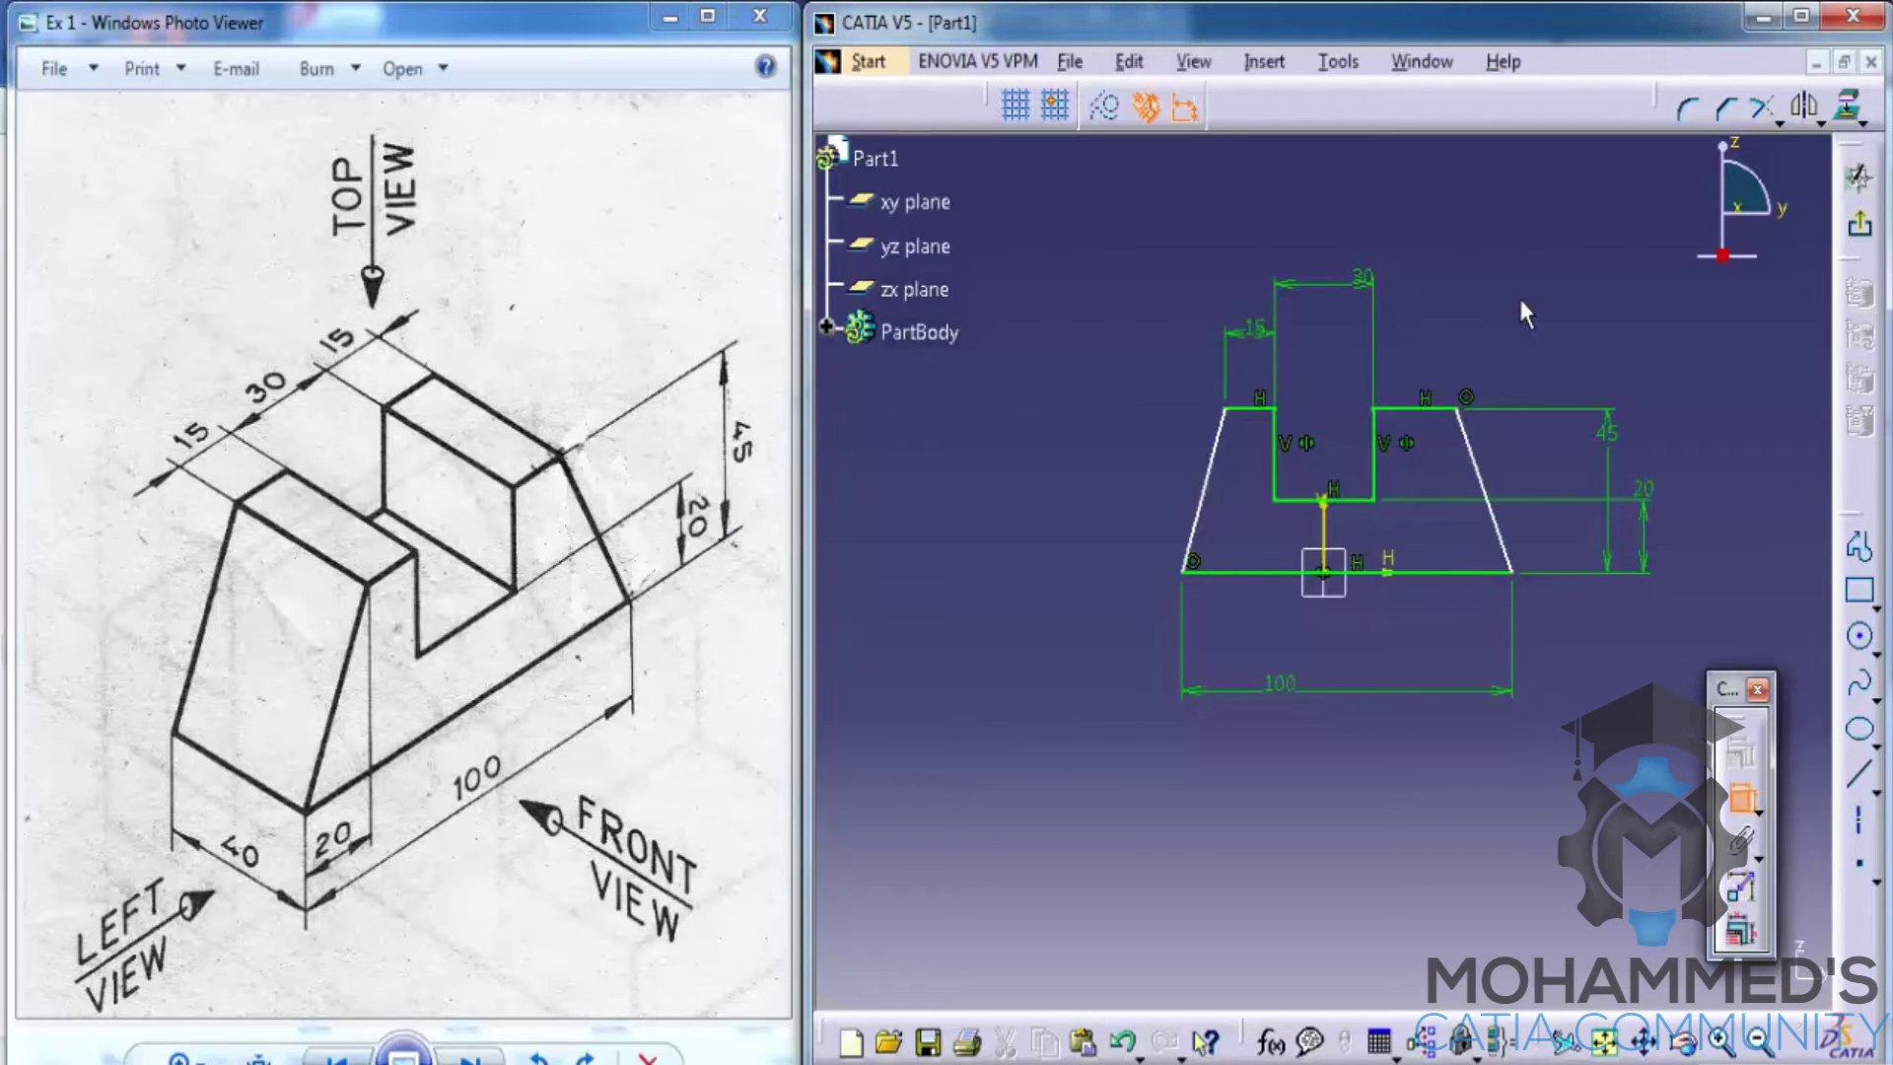
# Constrain the left and right slanted sides symmetric about the vertical V axis.
pyautogui.click(1213, 464)
pyautogui.click(1472, 449)
pyautogui.rightClick(1440, 288)
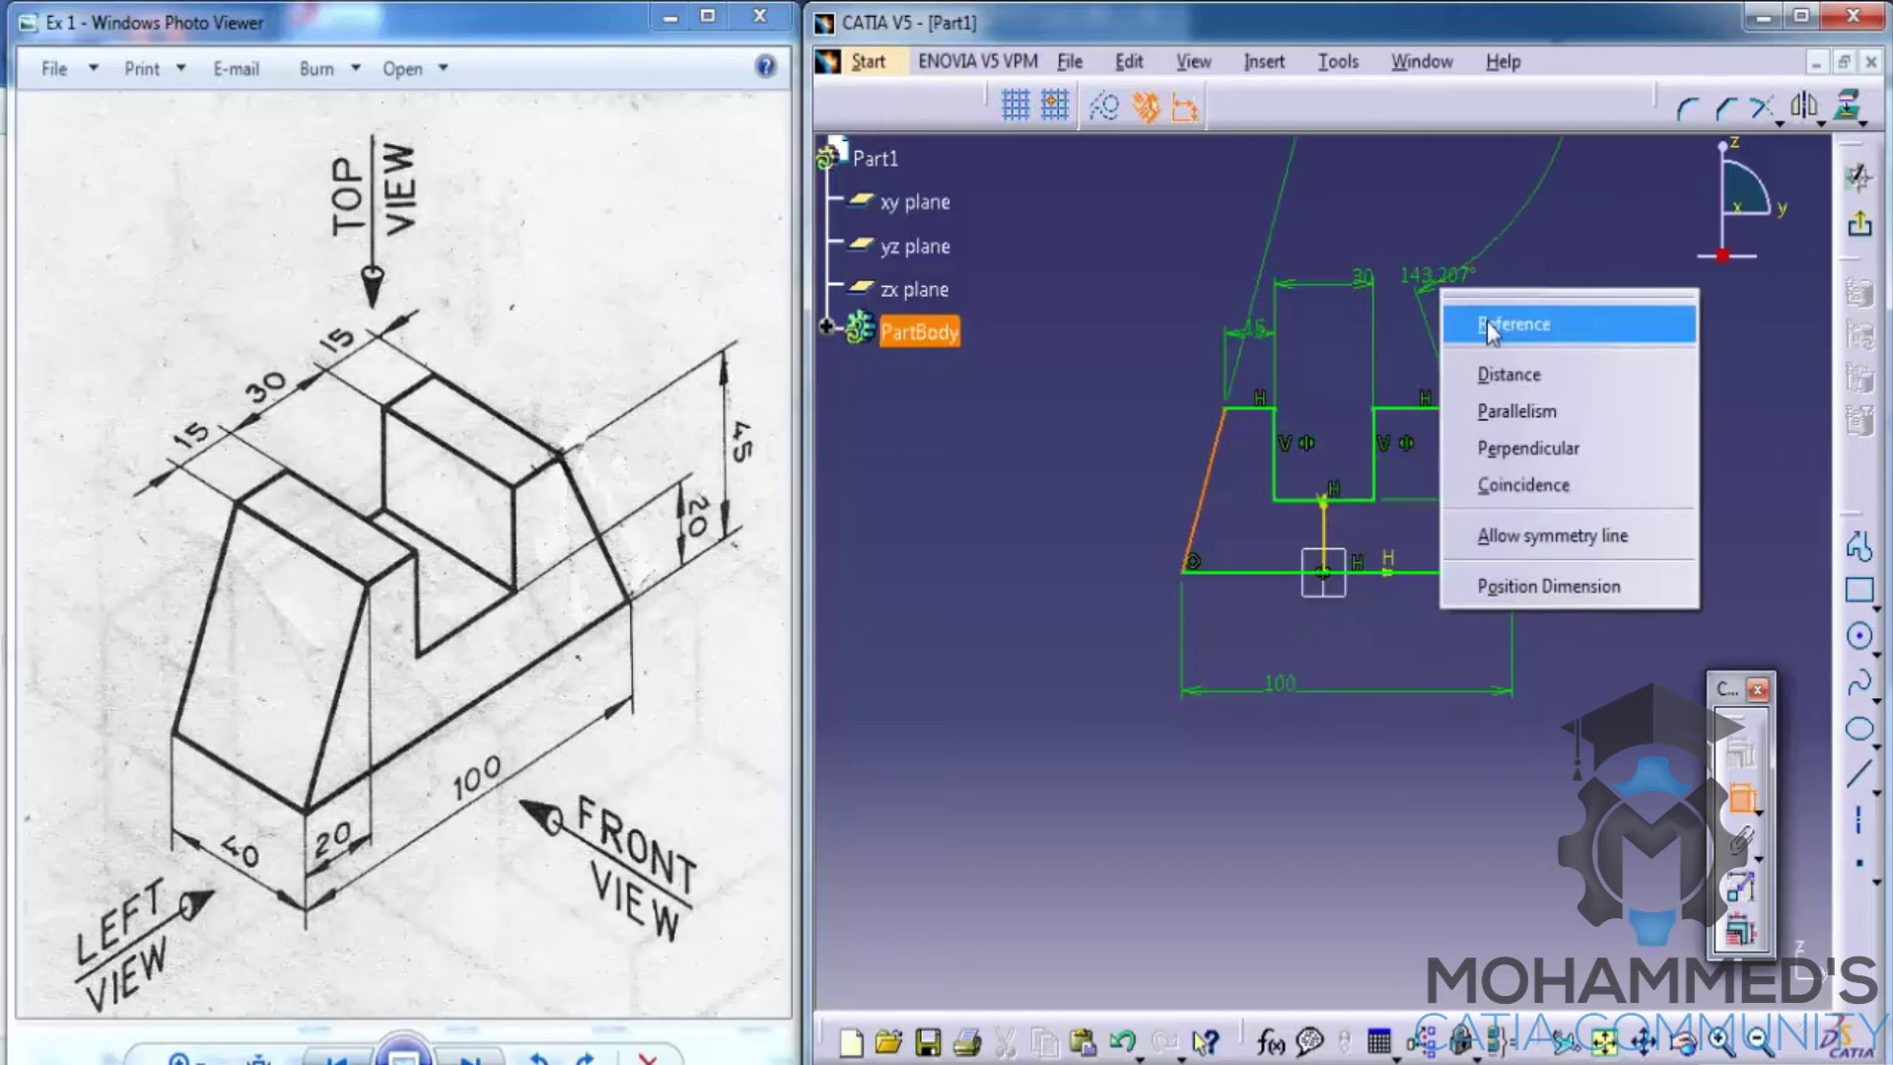
pyautogui.click(1524, 532)
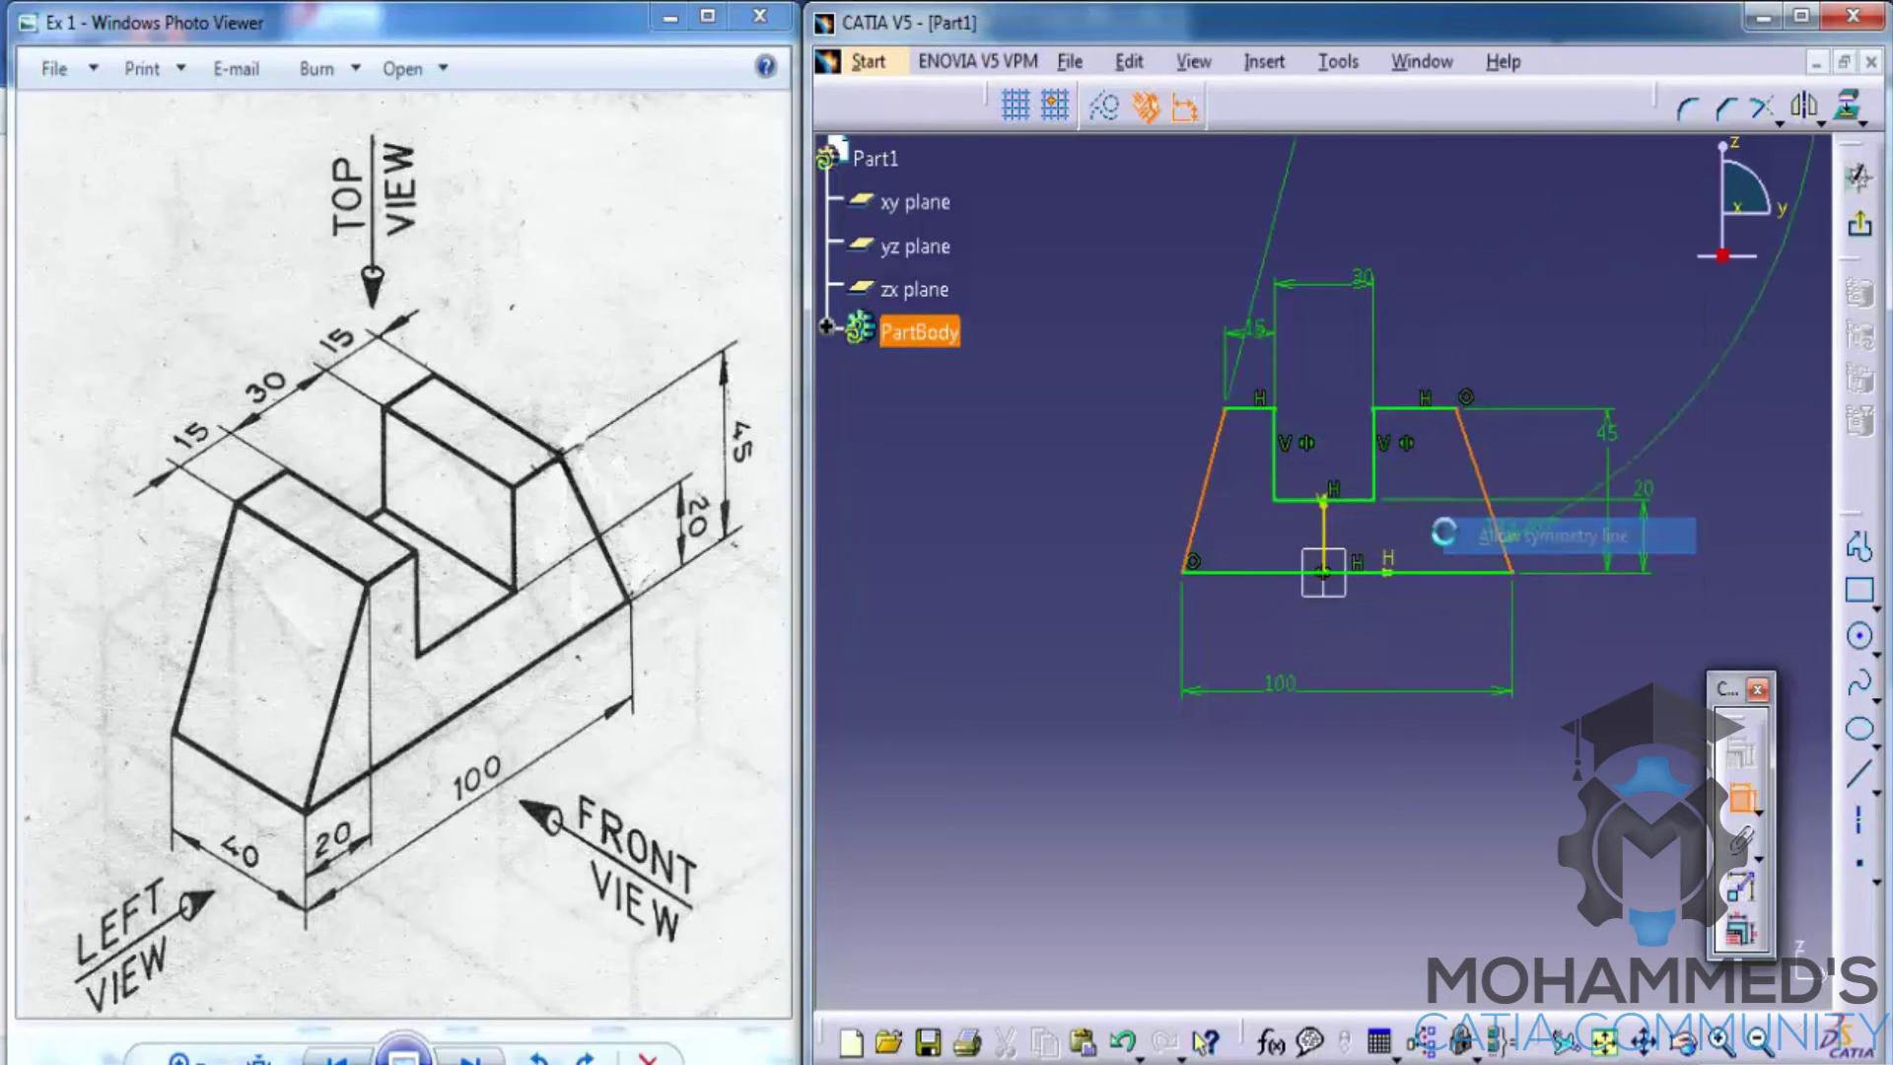
pyautogui.click(1325, 532)
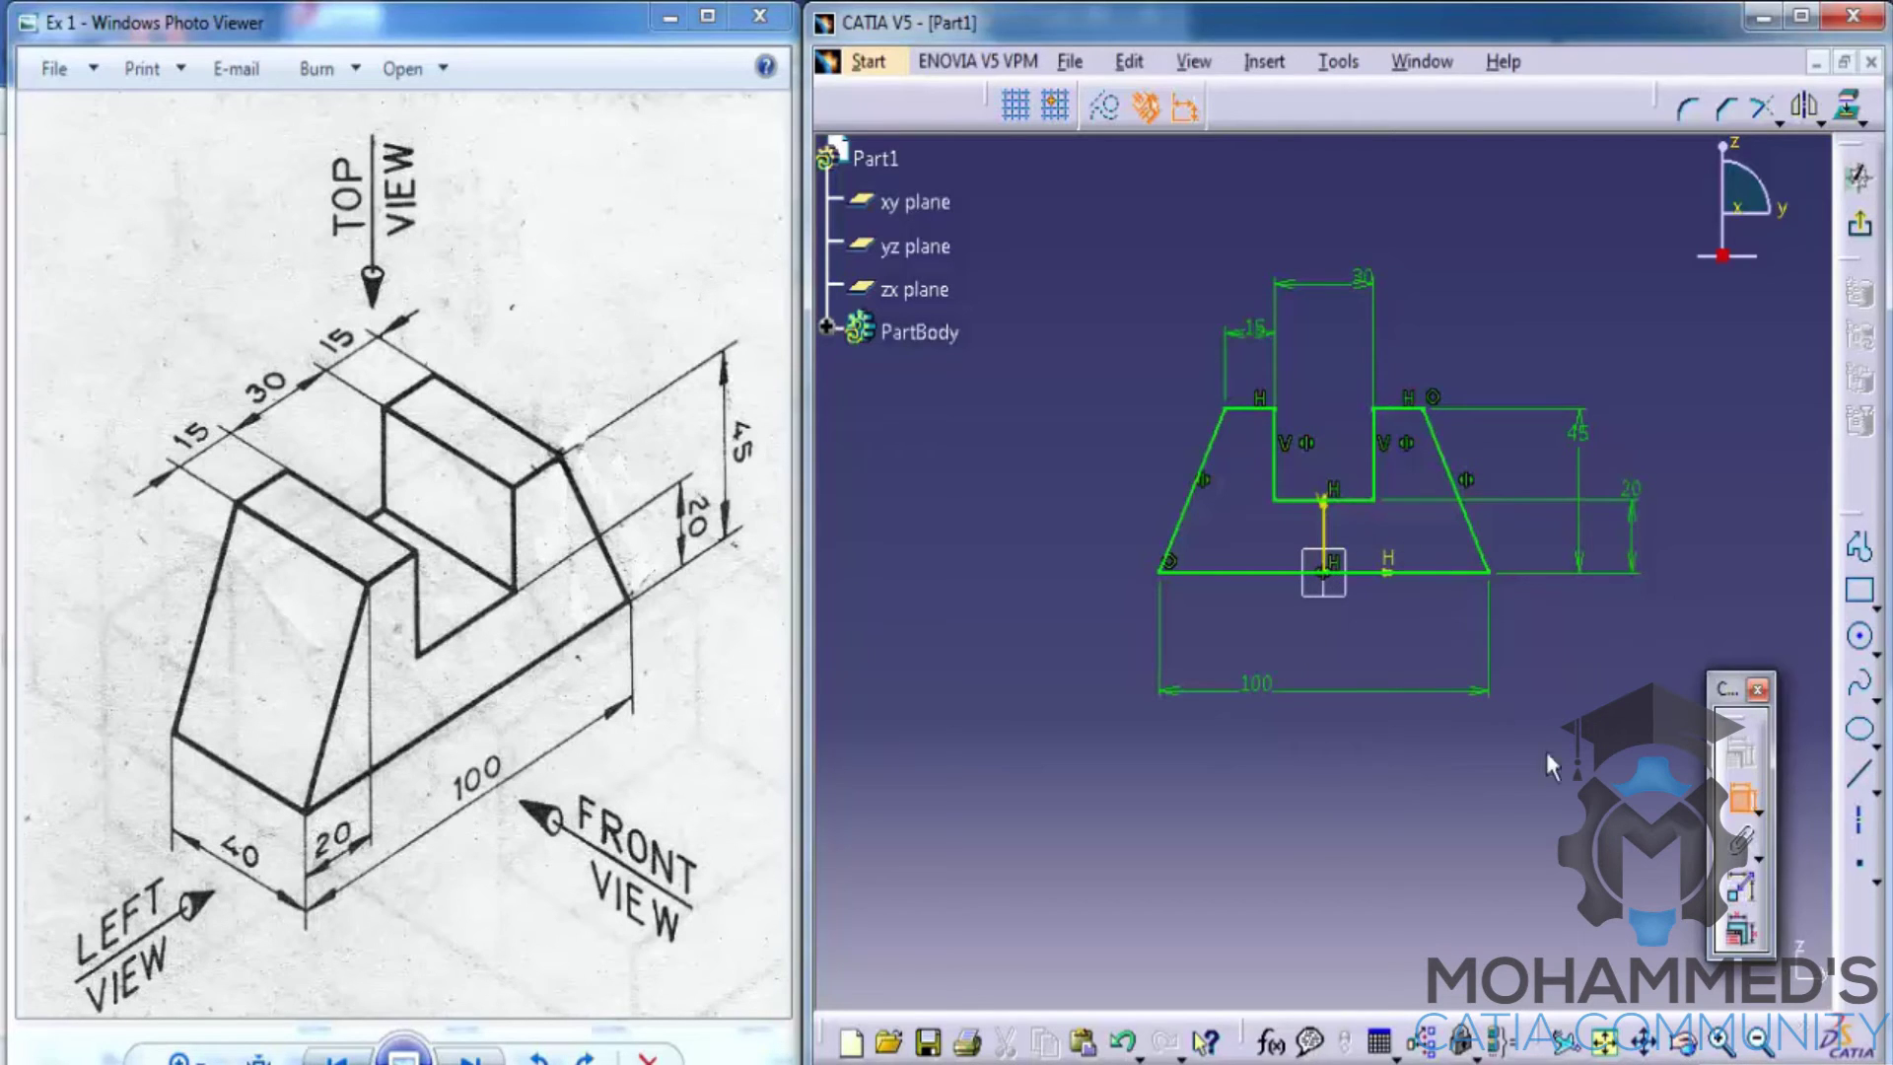
pyautogui.click(1238, 432)
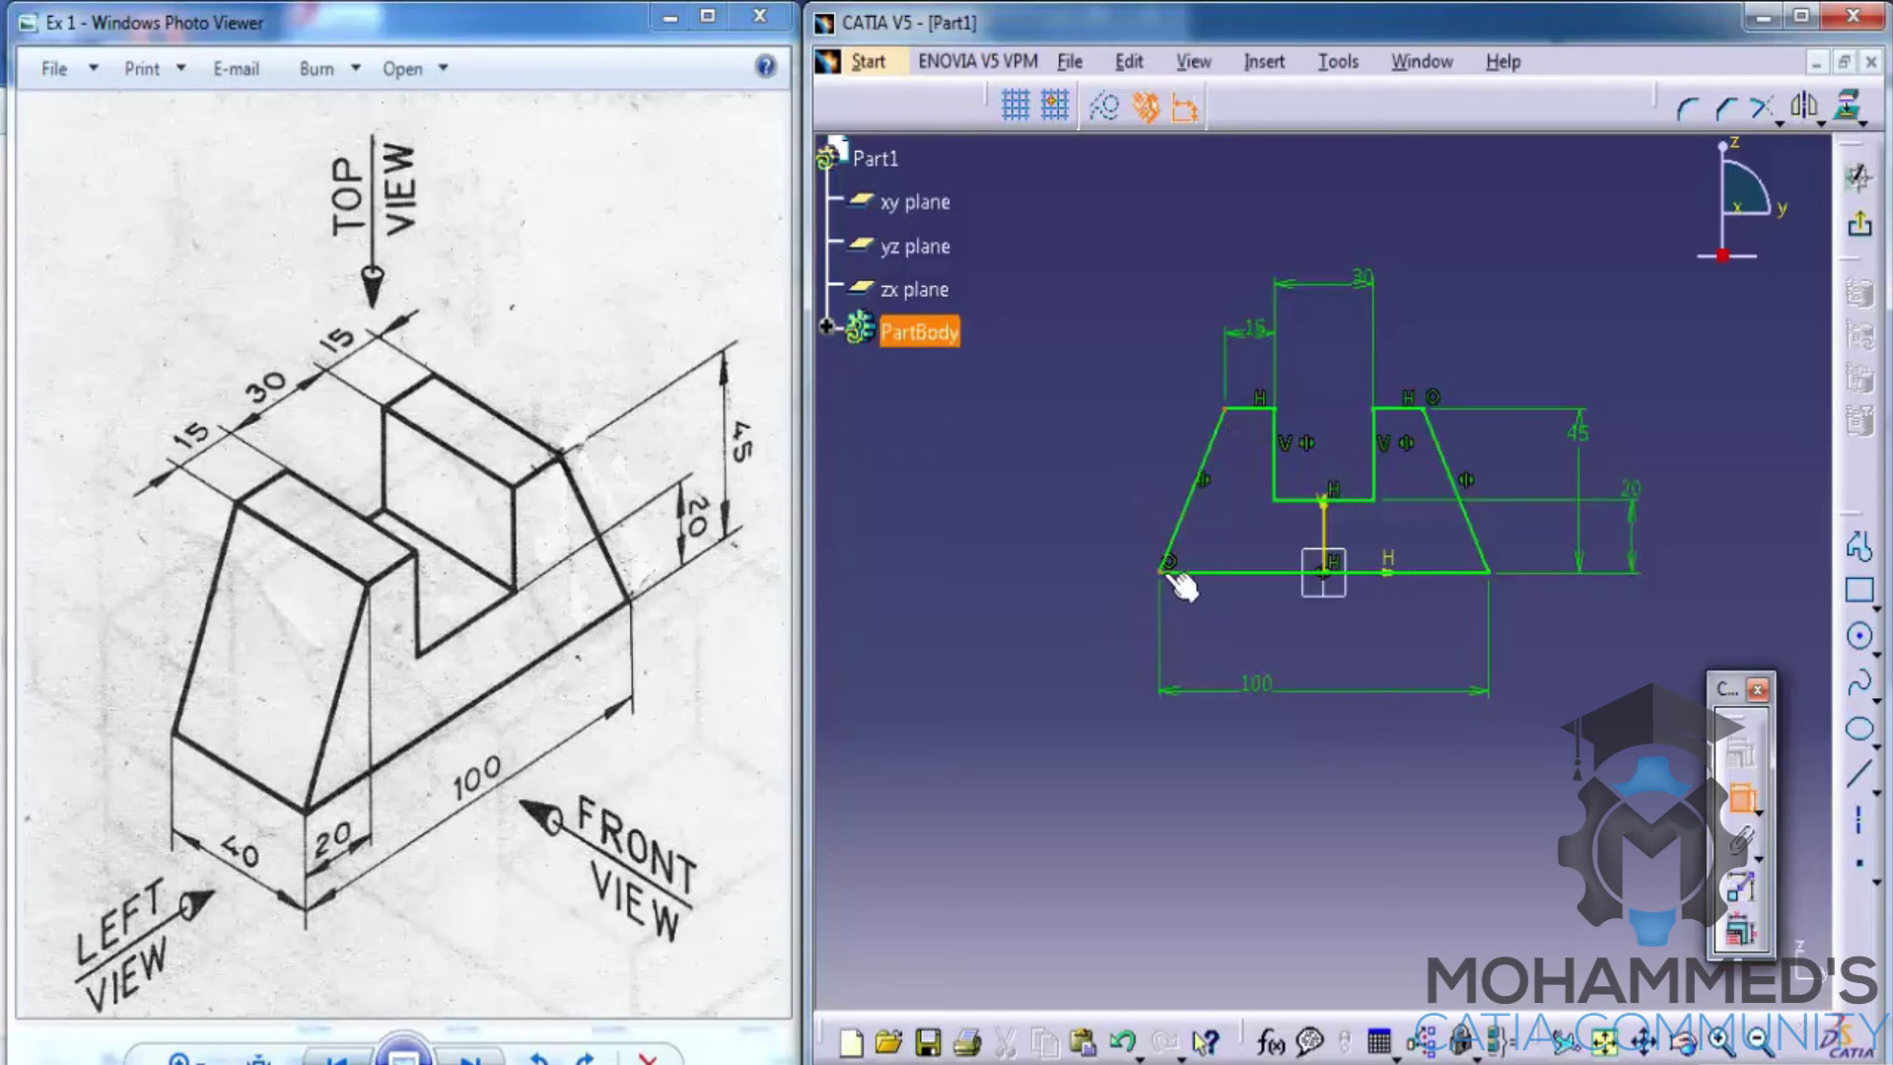
pyautogui.click(1187, 513)
pyautogui.rightClick(1163, 442)
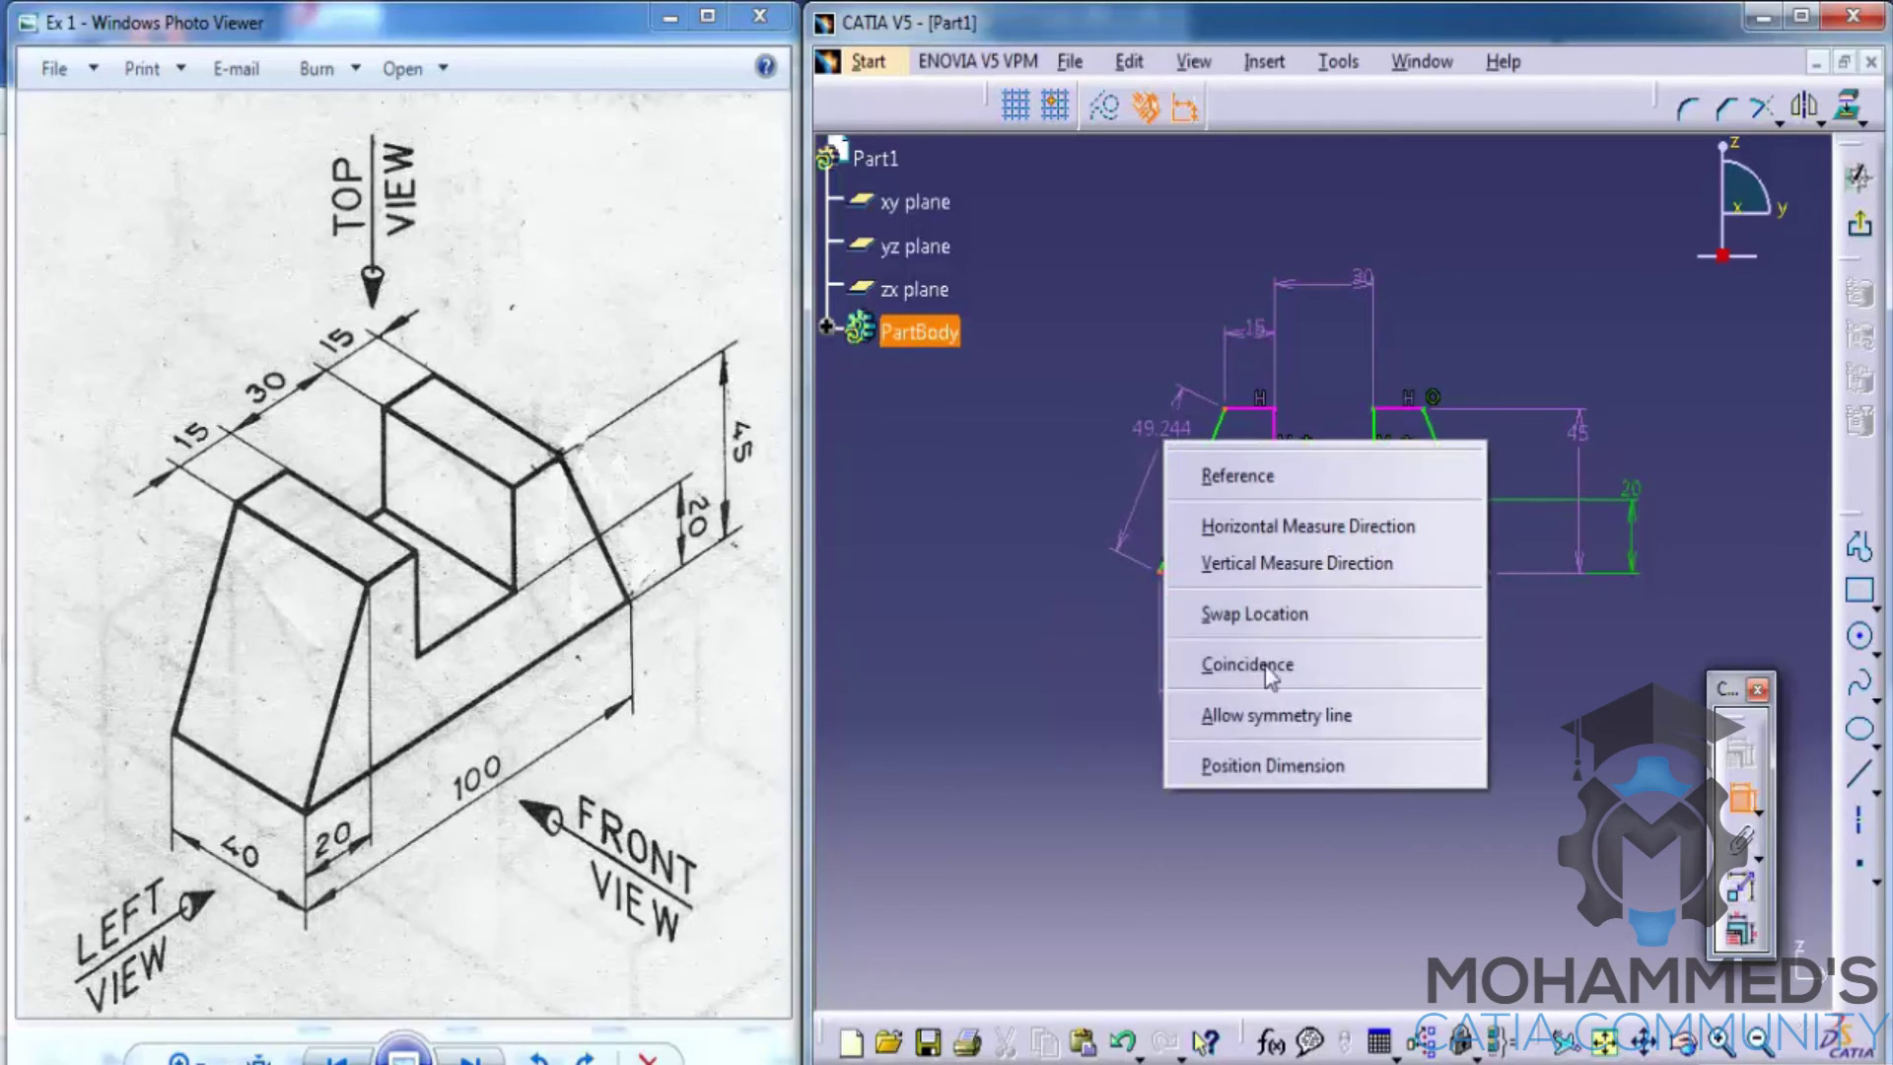
pyautogui.click(1269, 527)
pyautogui.click(1200, 495)
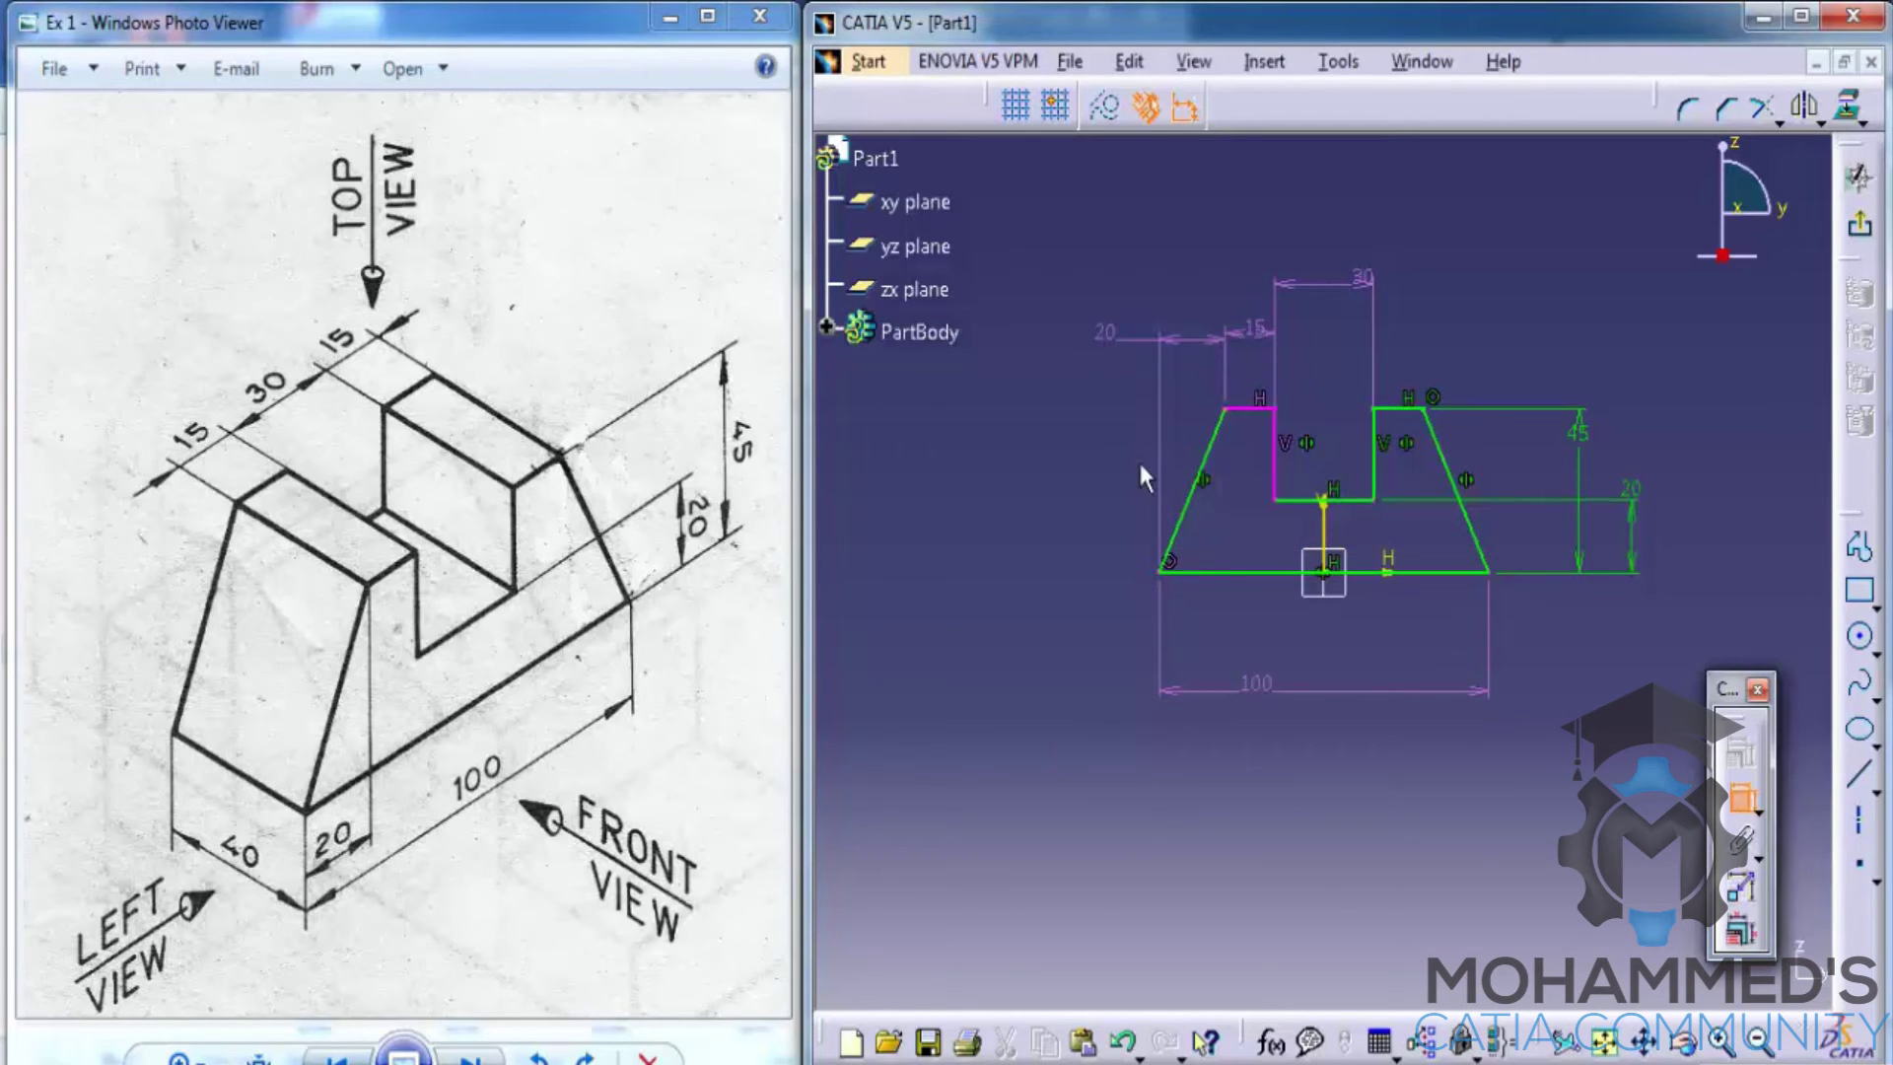
pyautogui.rightClick(1111, 345)
pyautogui.click(1183, 900)
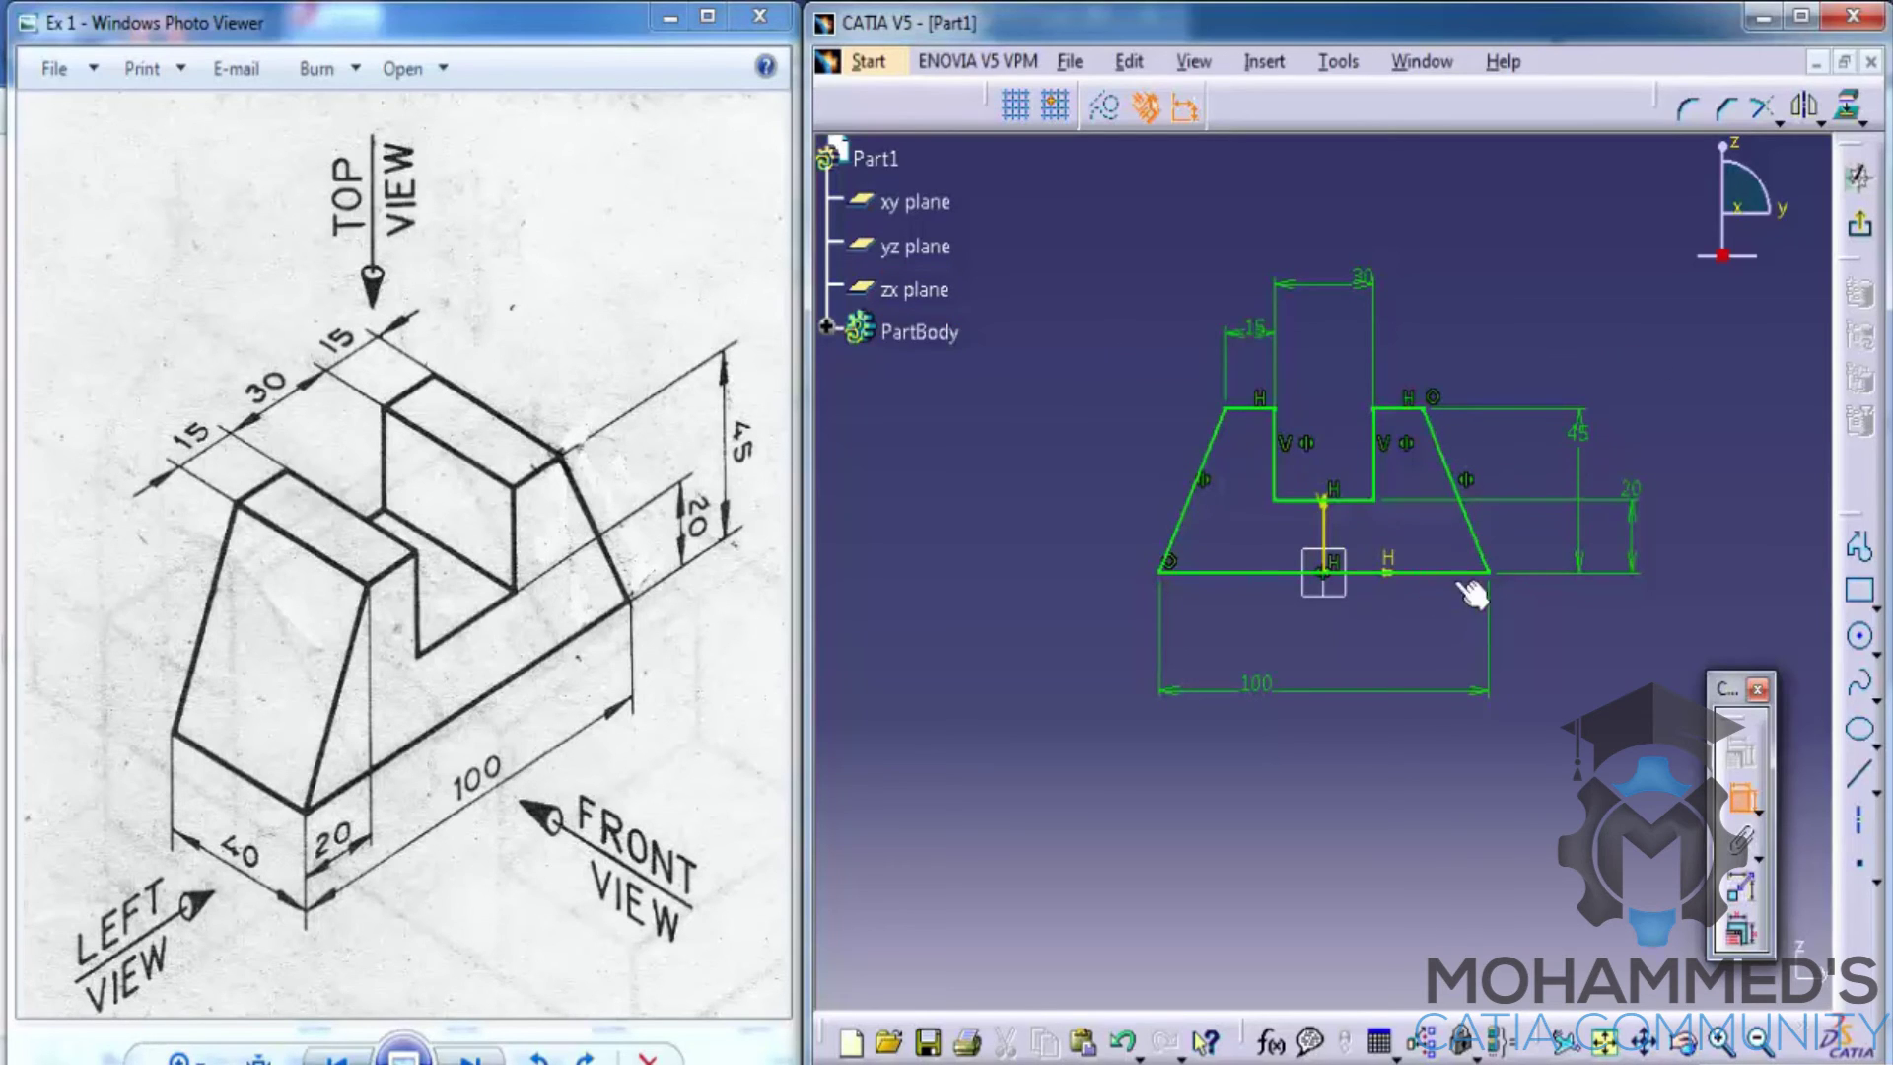
# Exit the sketch and set up a 20 mm Pad of Sketch.3 with Mirrored extent.
pyautogui.click(1861, 229)
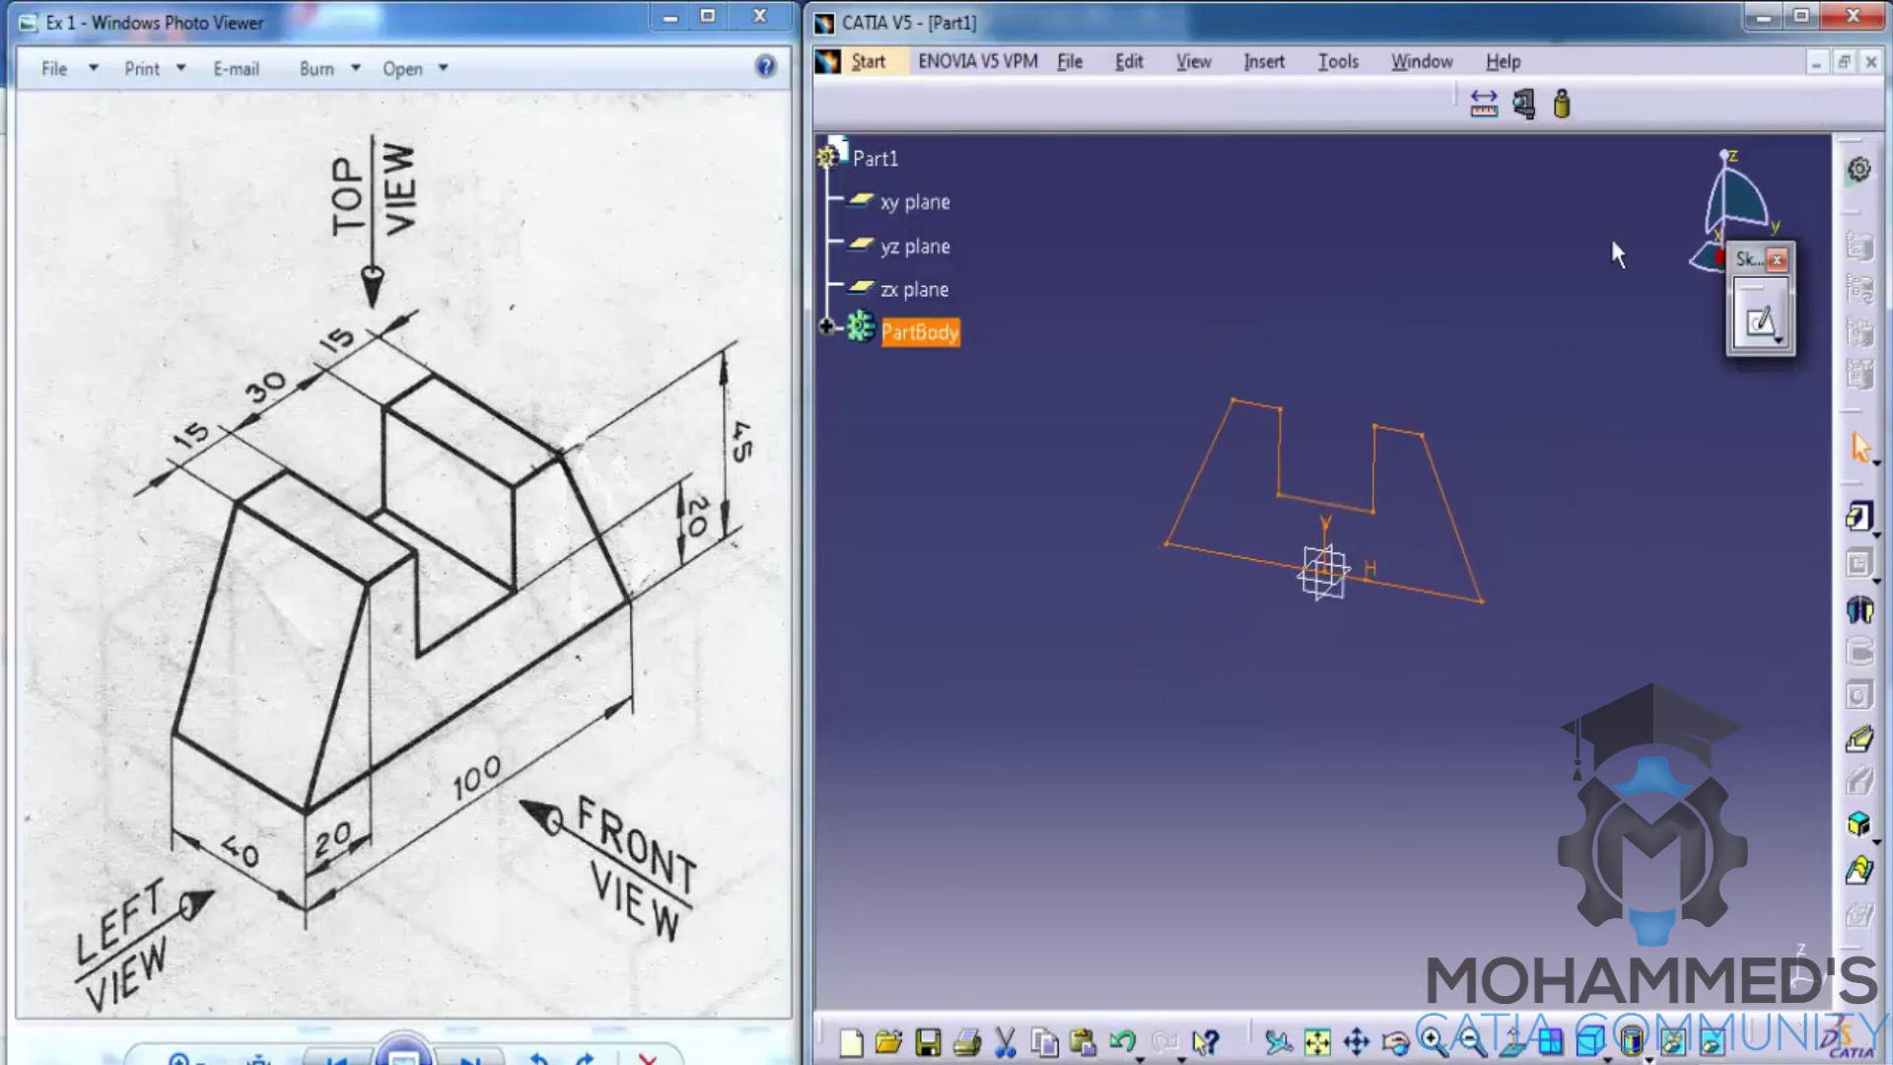
pyautogui.click(1267, 544)
pyautogui.moveTo(1260, 540)
pyautogui.mouseDown(button='middle')
pyautogui.moveTo(1259, 654)
pyautogui.moveTo(1631, 621)
pyautogui.moveTo(1635, 452)
pyautogui.moveTo(1458, 532)
pyautogui.moveTo(1608, 572)
pyautogui.mouseUp(button='middle')
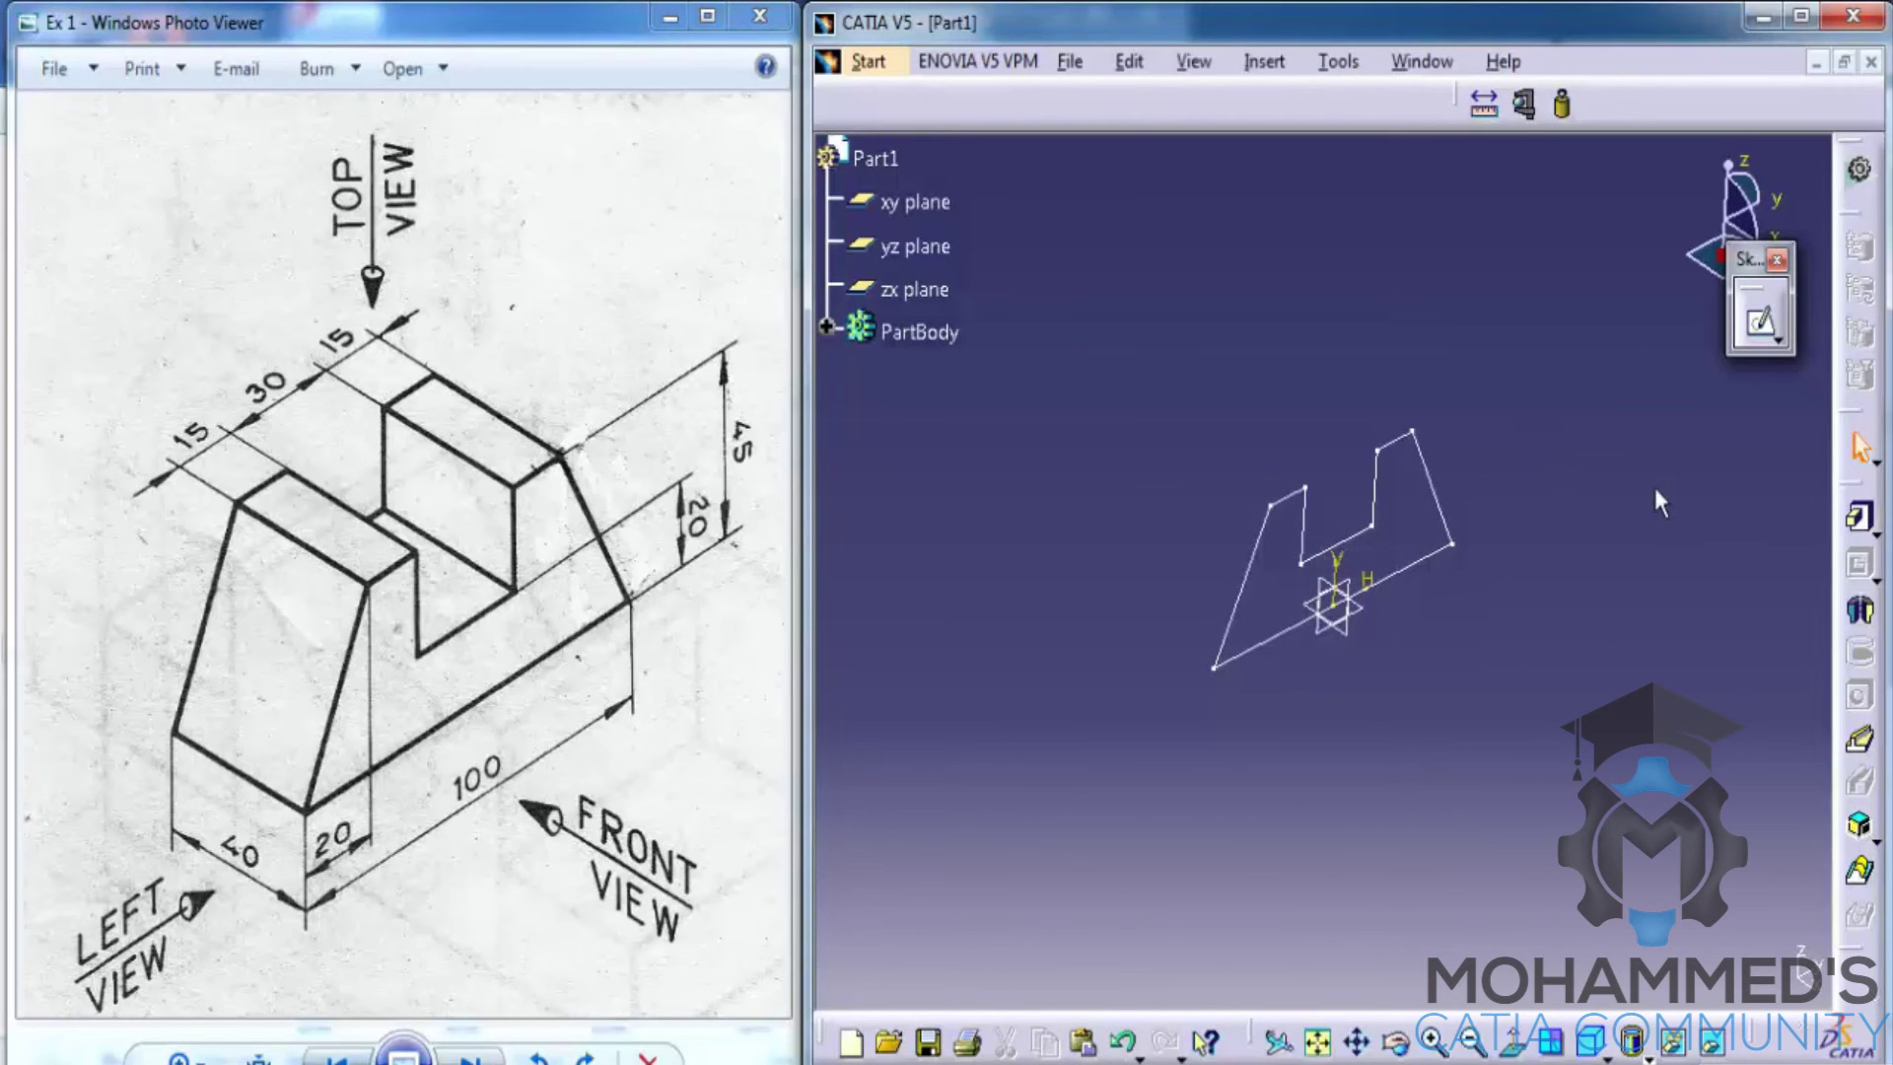
pyautogui.moveTo(1525, 457); pyautogui.dragTo(1525, 456, button='middle')
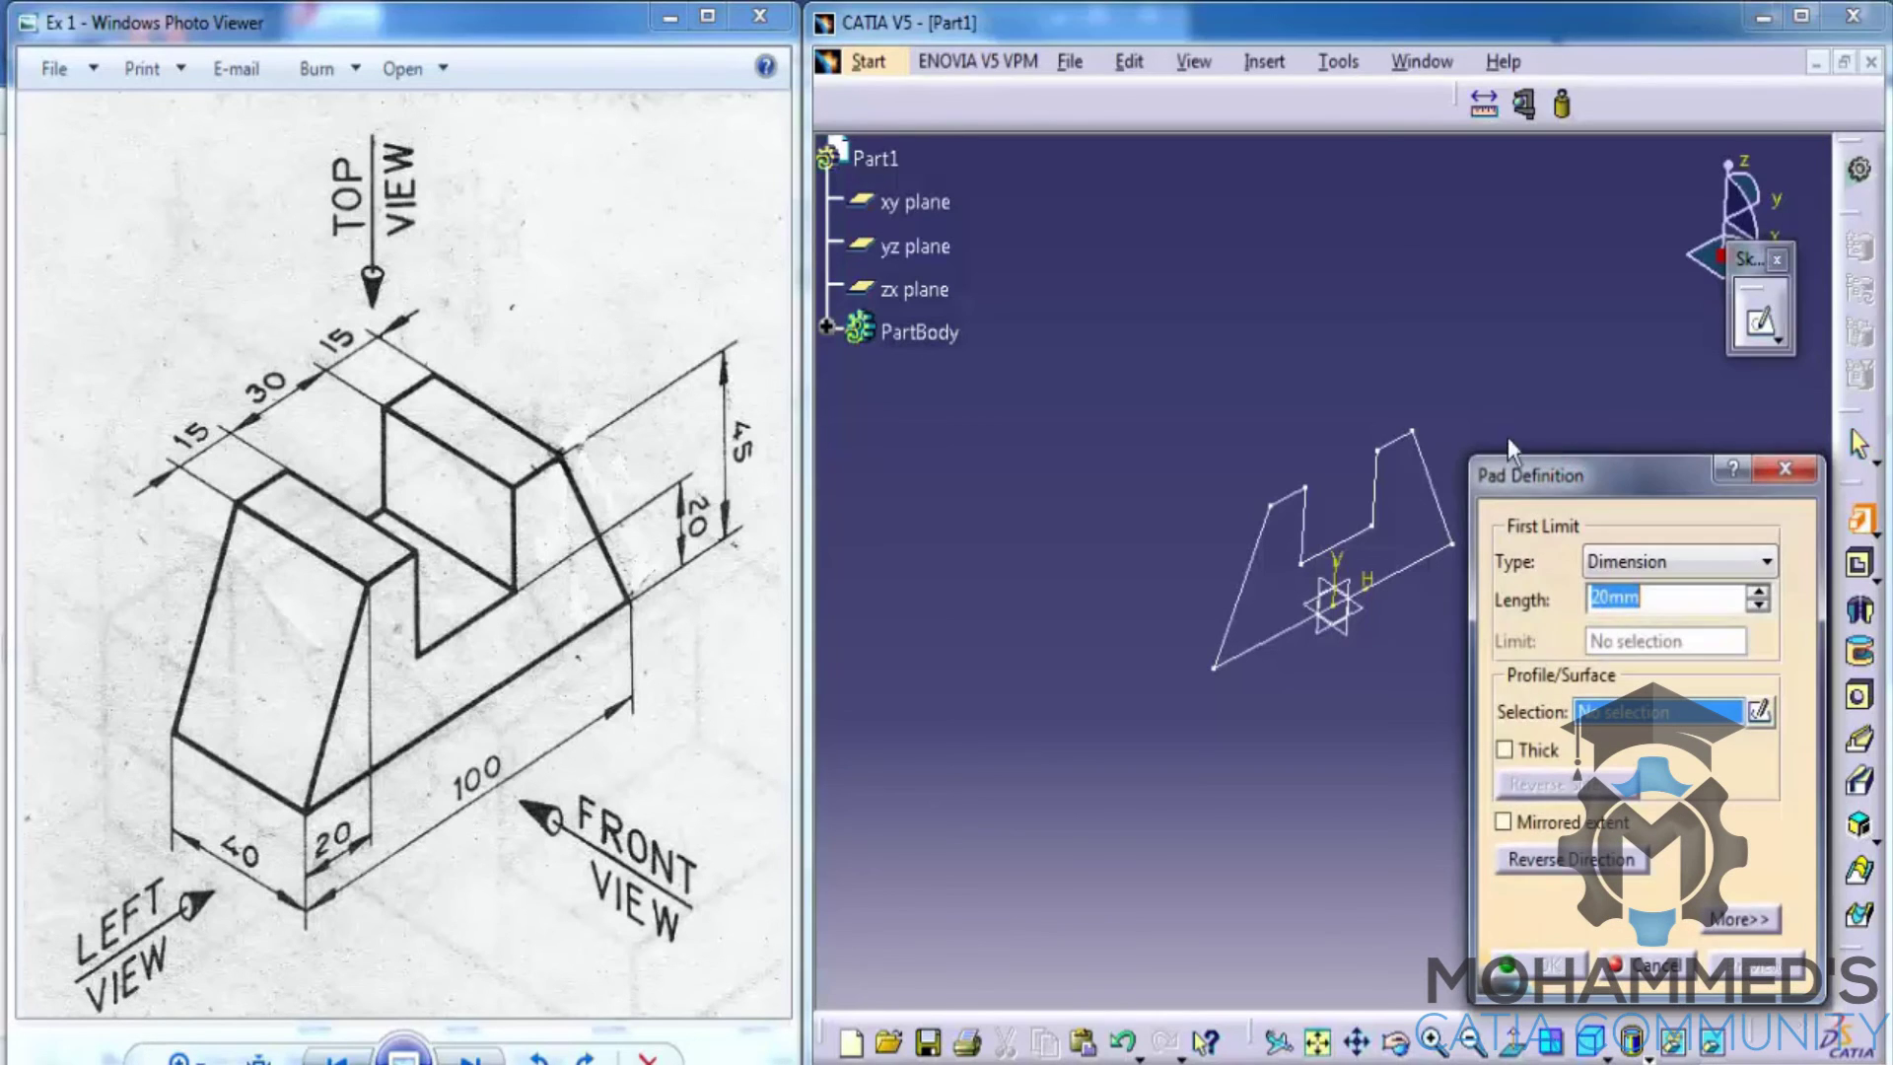
pyautogui.click(1426, 455)
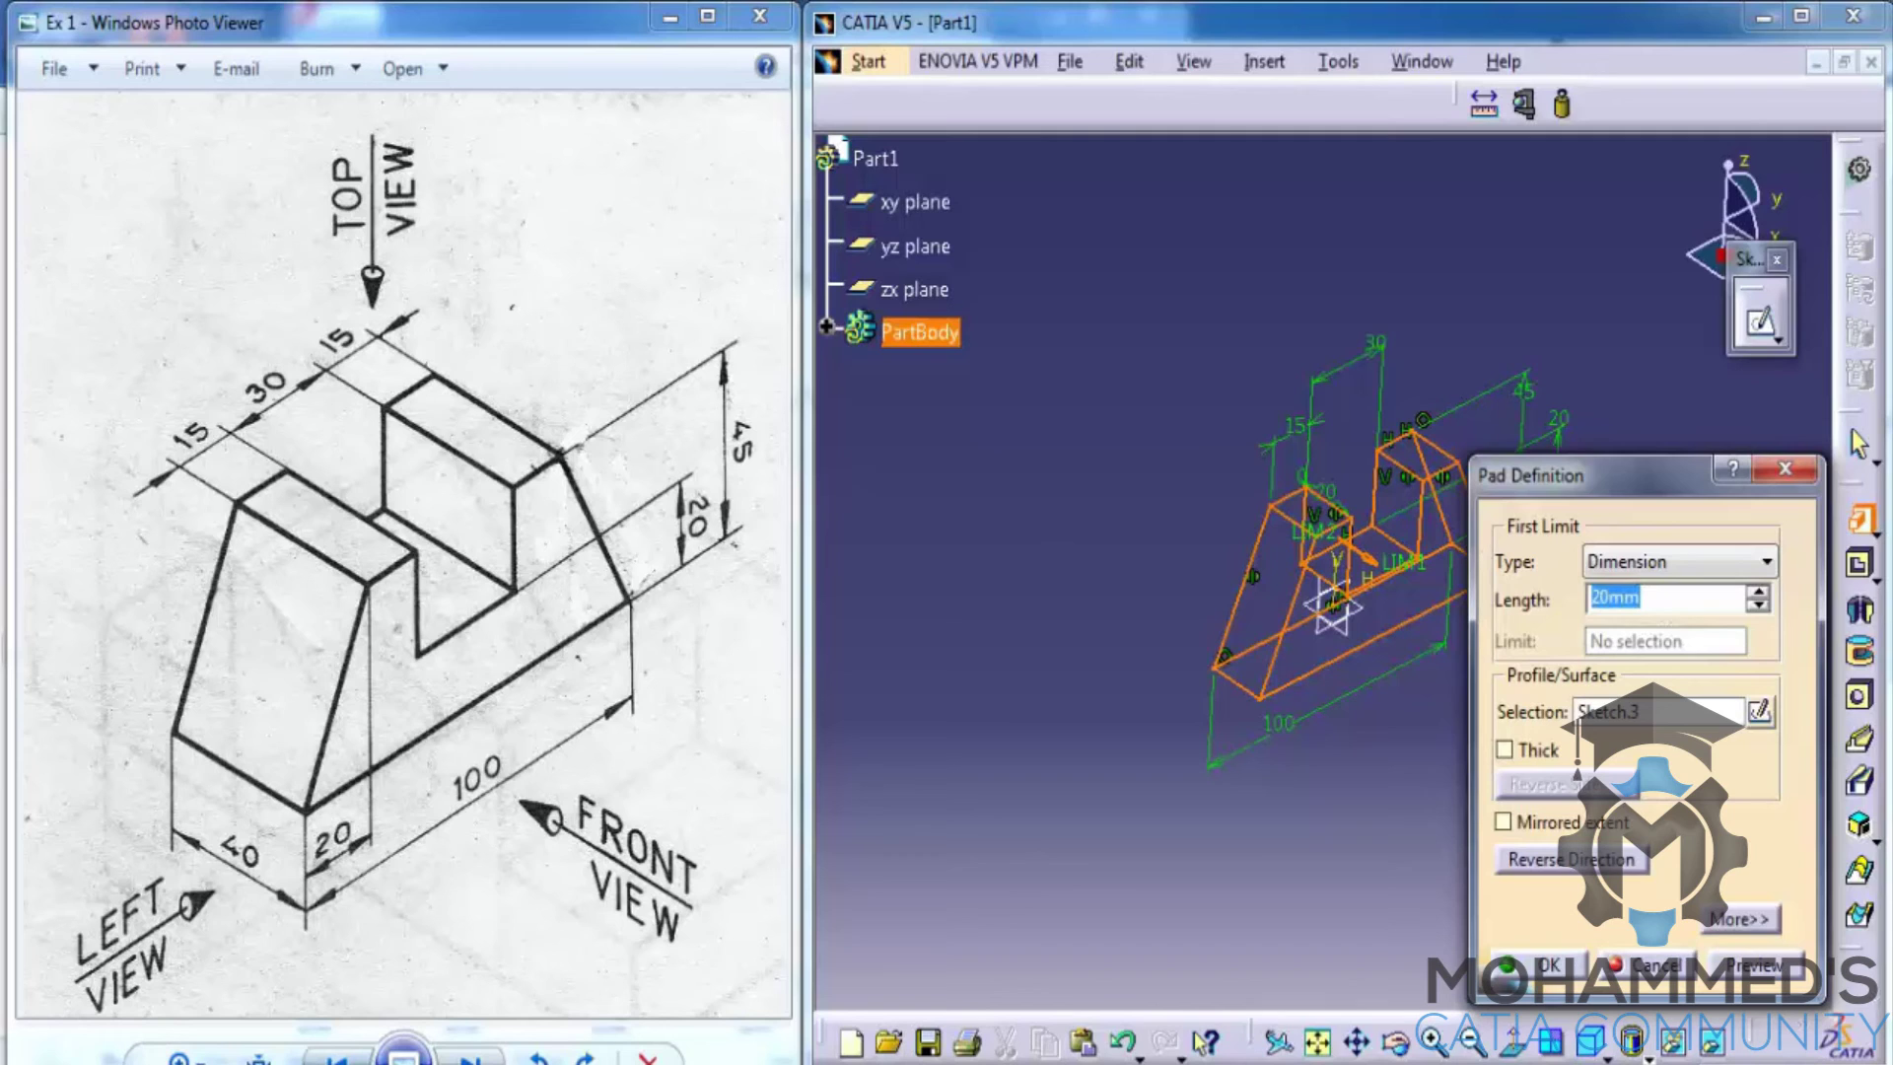
pyautogui.click(1542, 822)
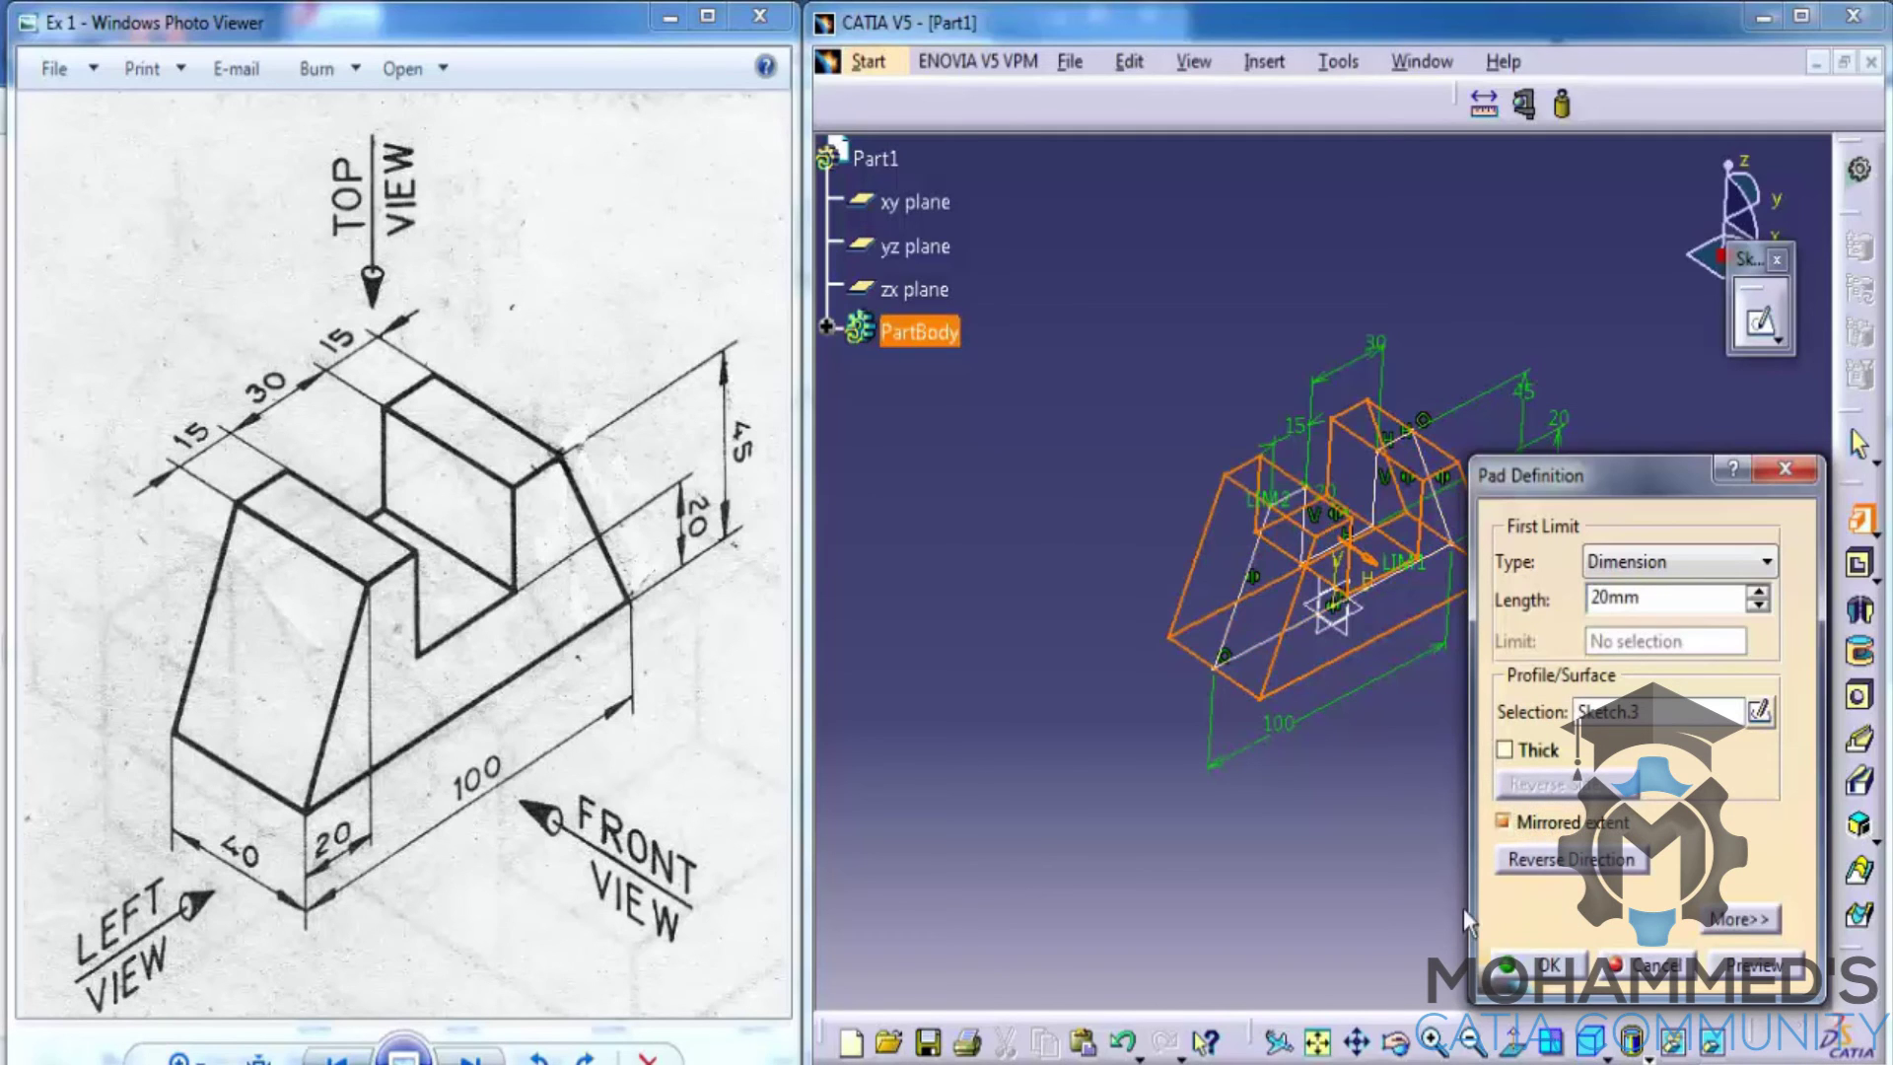
# Create the pad and measure its 40 mm depth, top face area, 15 mm top edge and 100 mm base.
pyautogui.click(1553, 968)
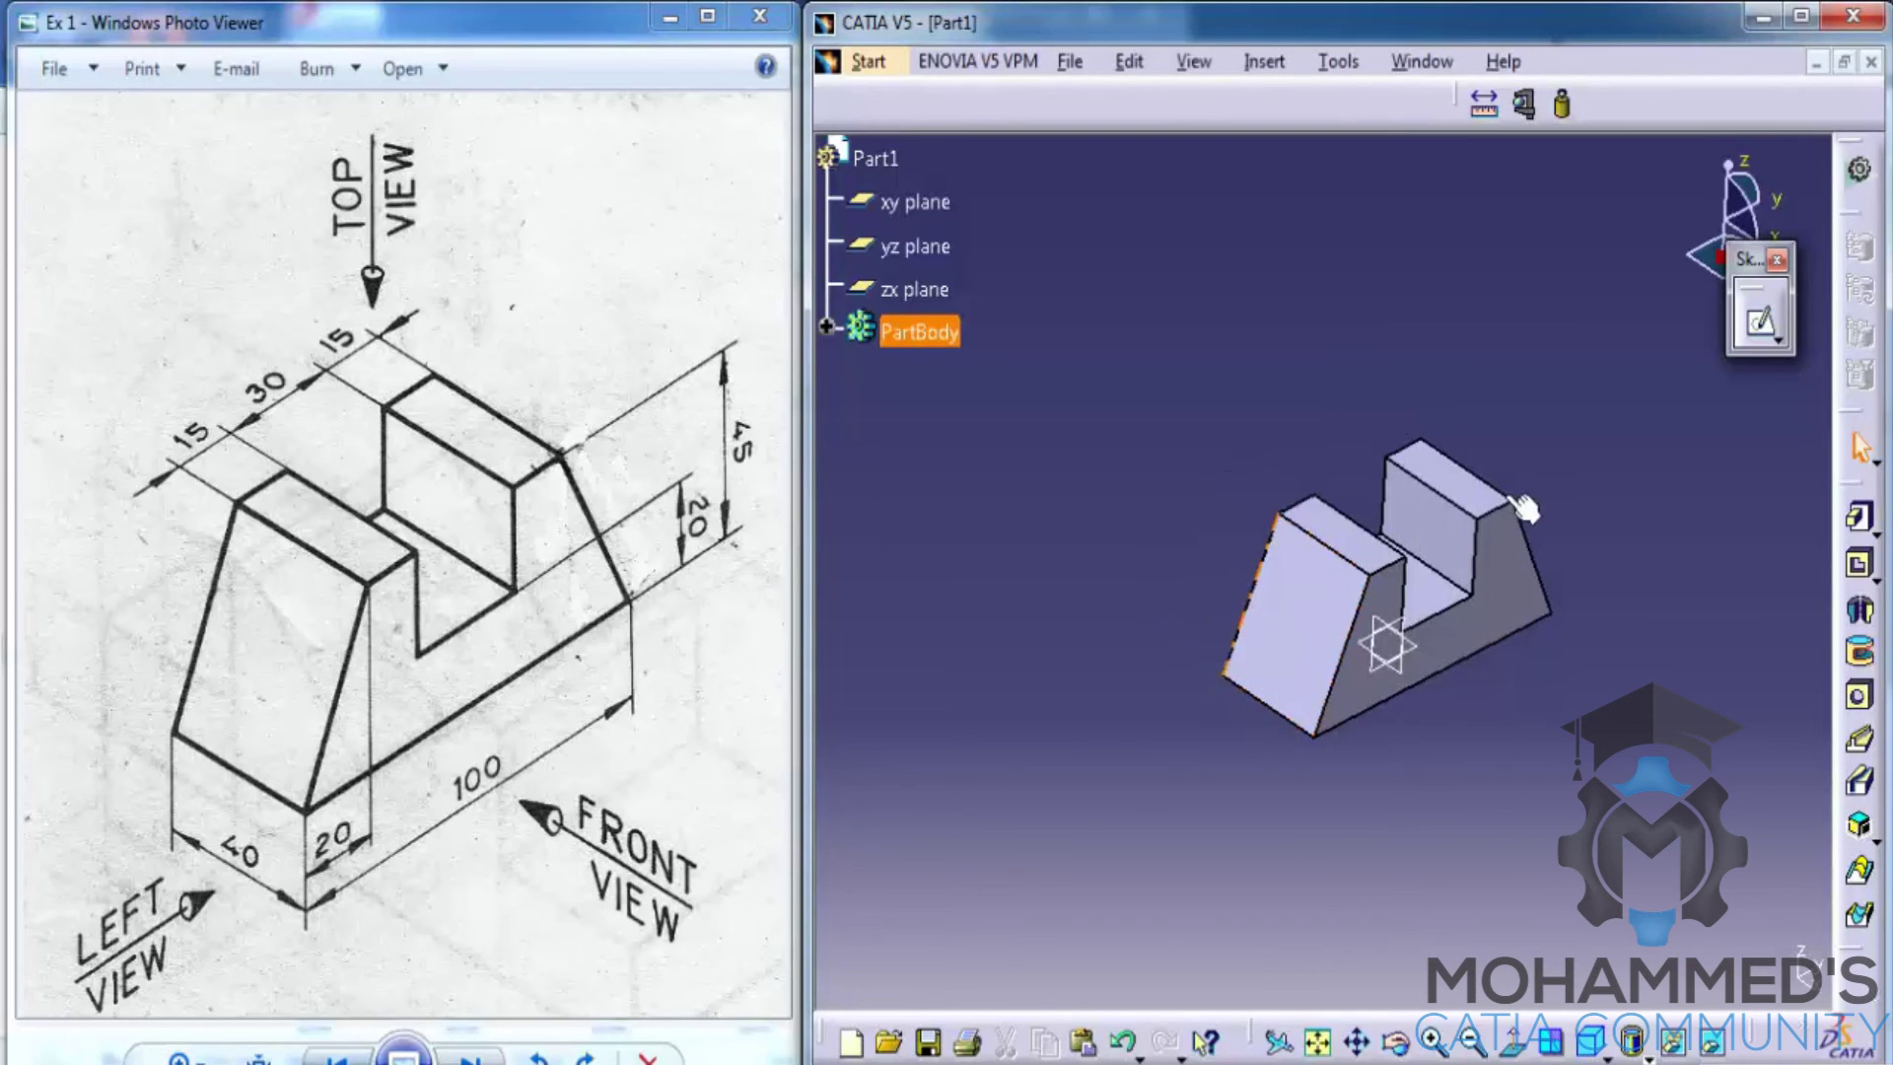
pyautogui.moveTo(1523, 507); pyautogui.dragTo(1330, 243, button='middle')
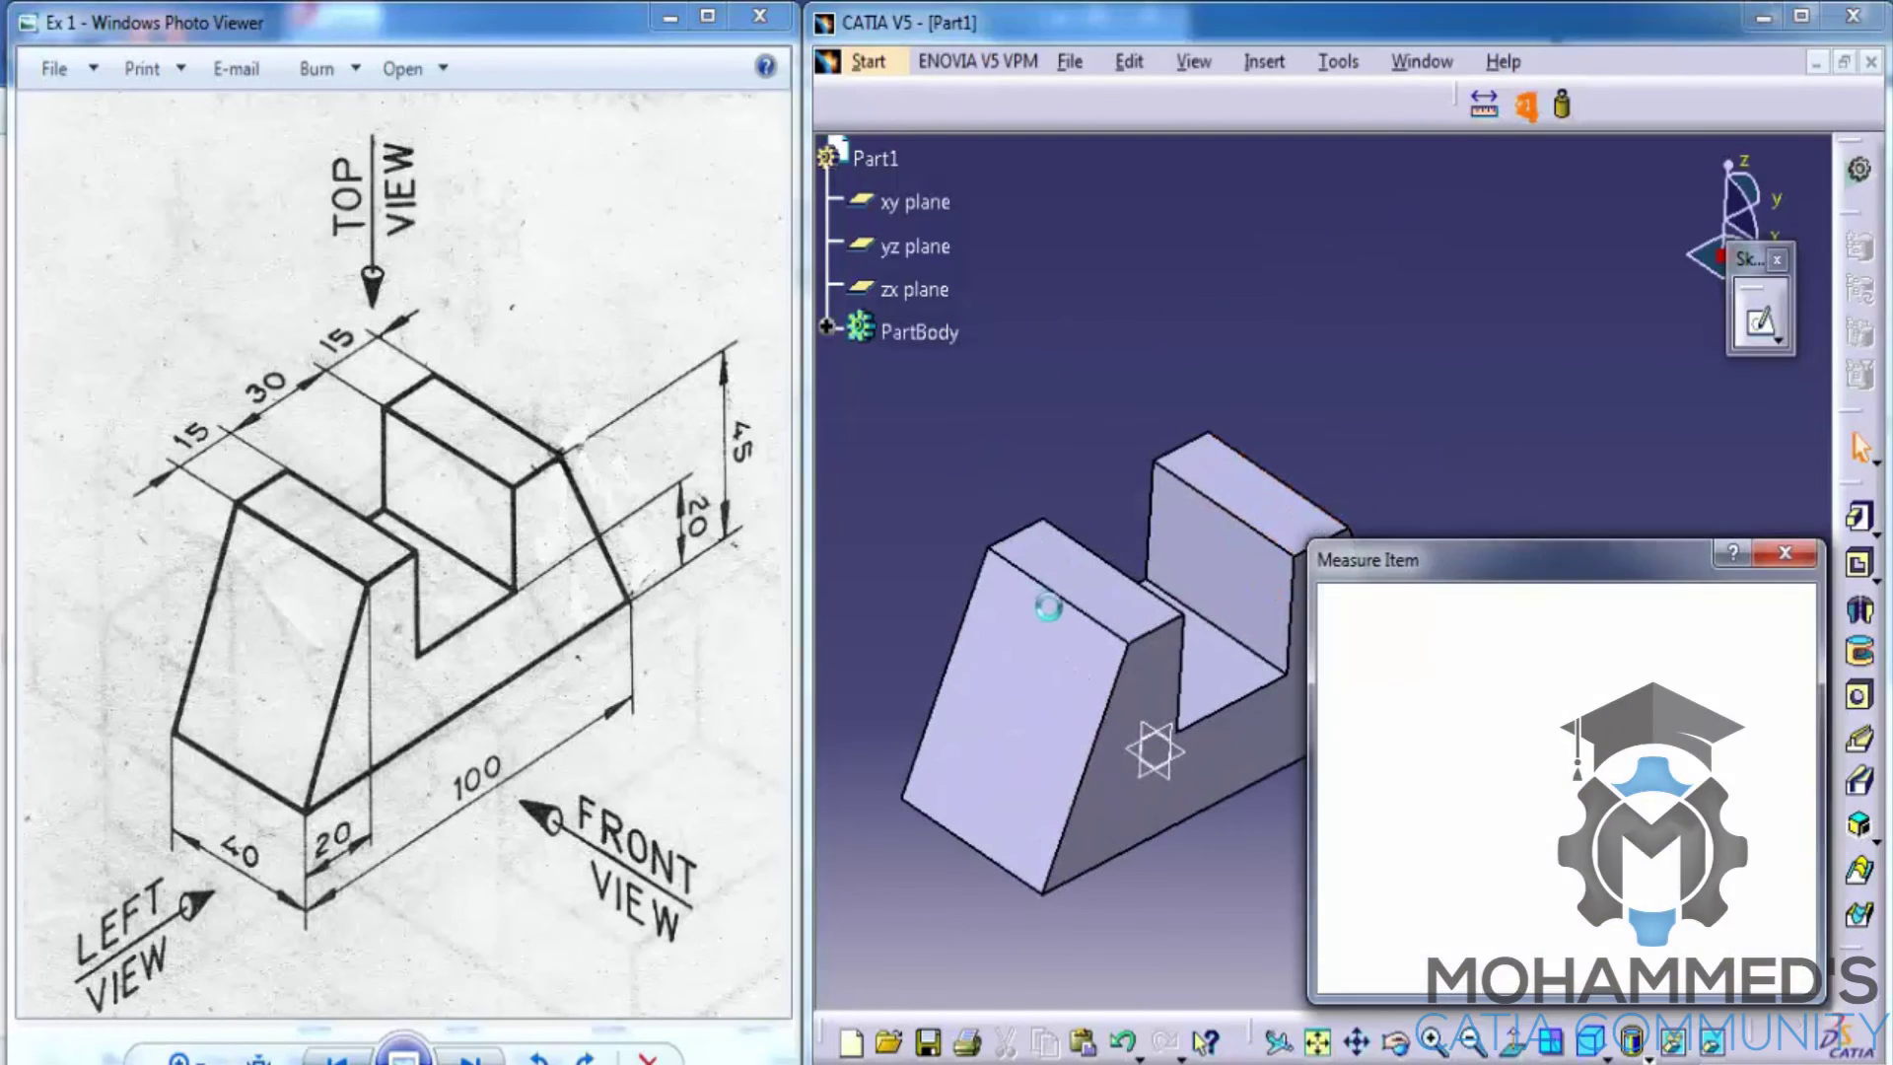
pyautogui.click(1060, 591)
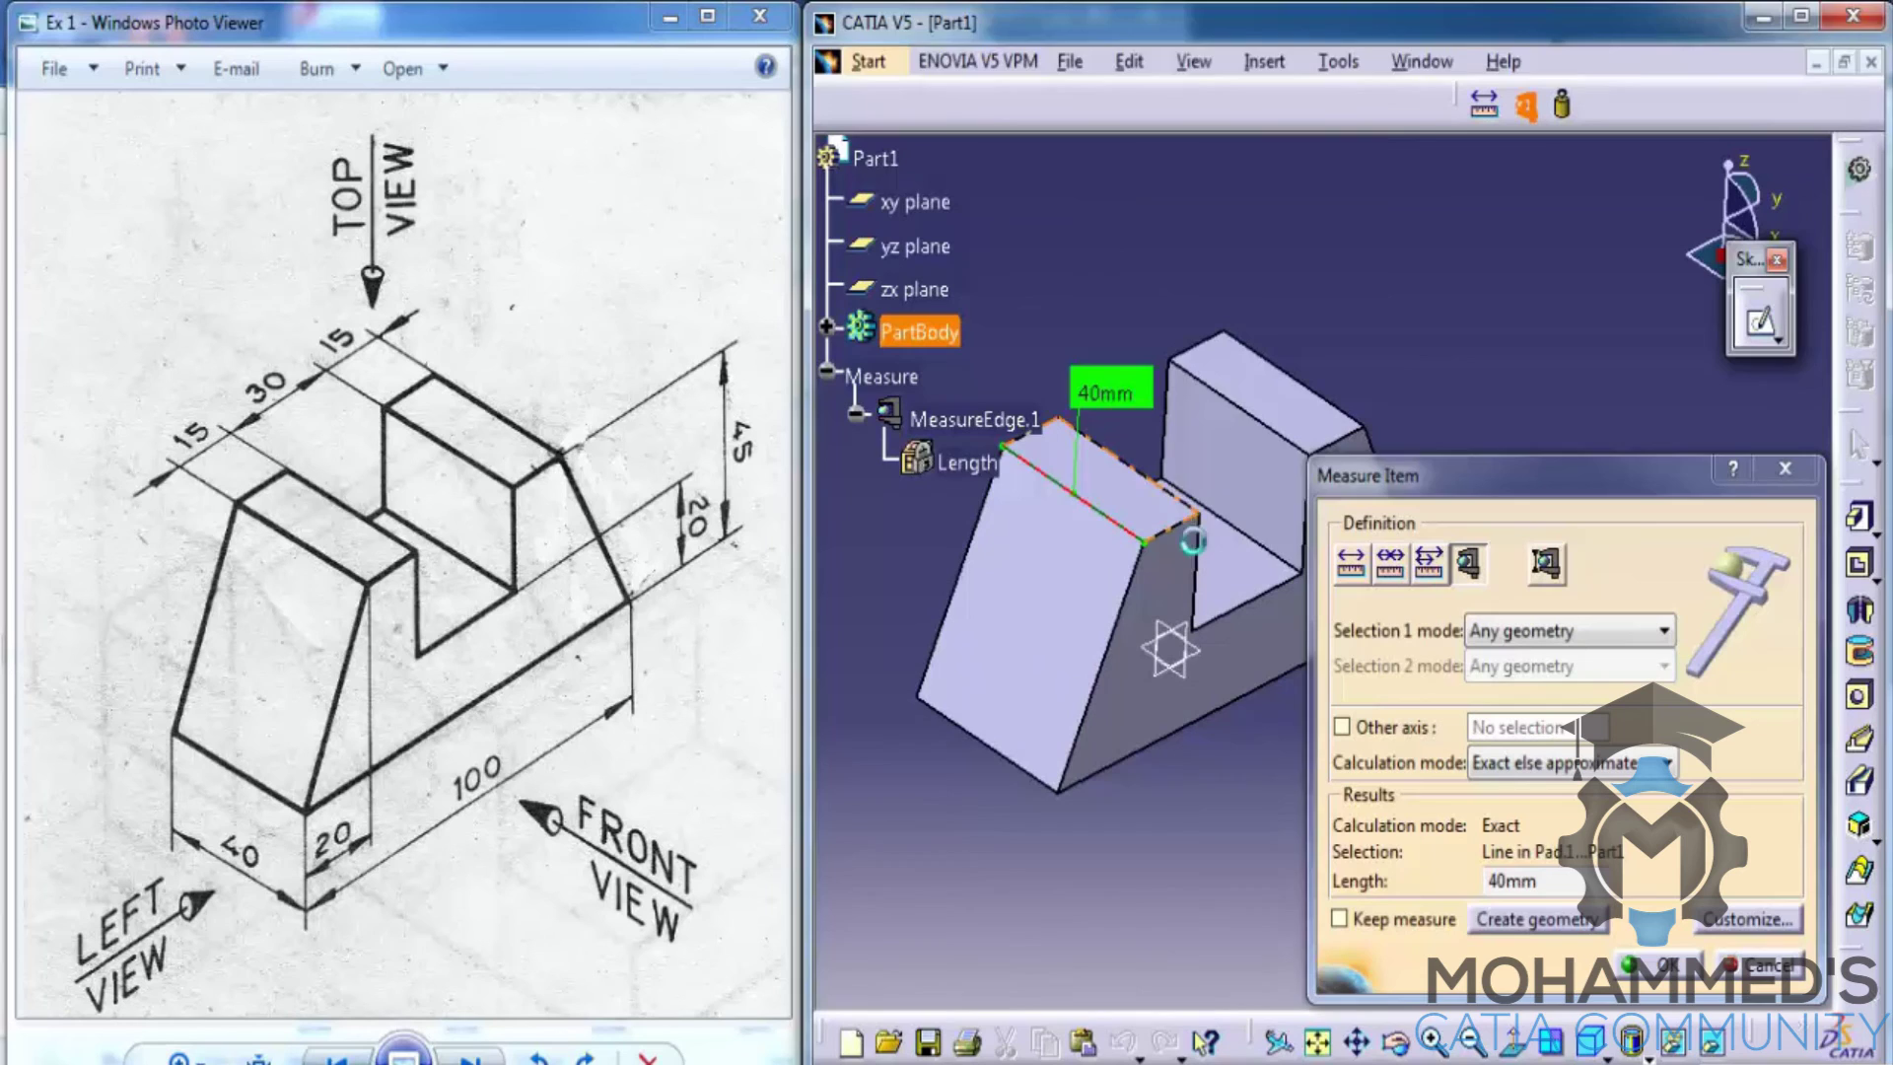
pyautogui.click(1193, 541)
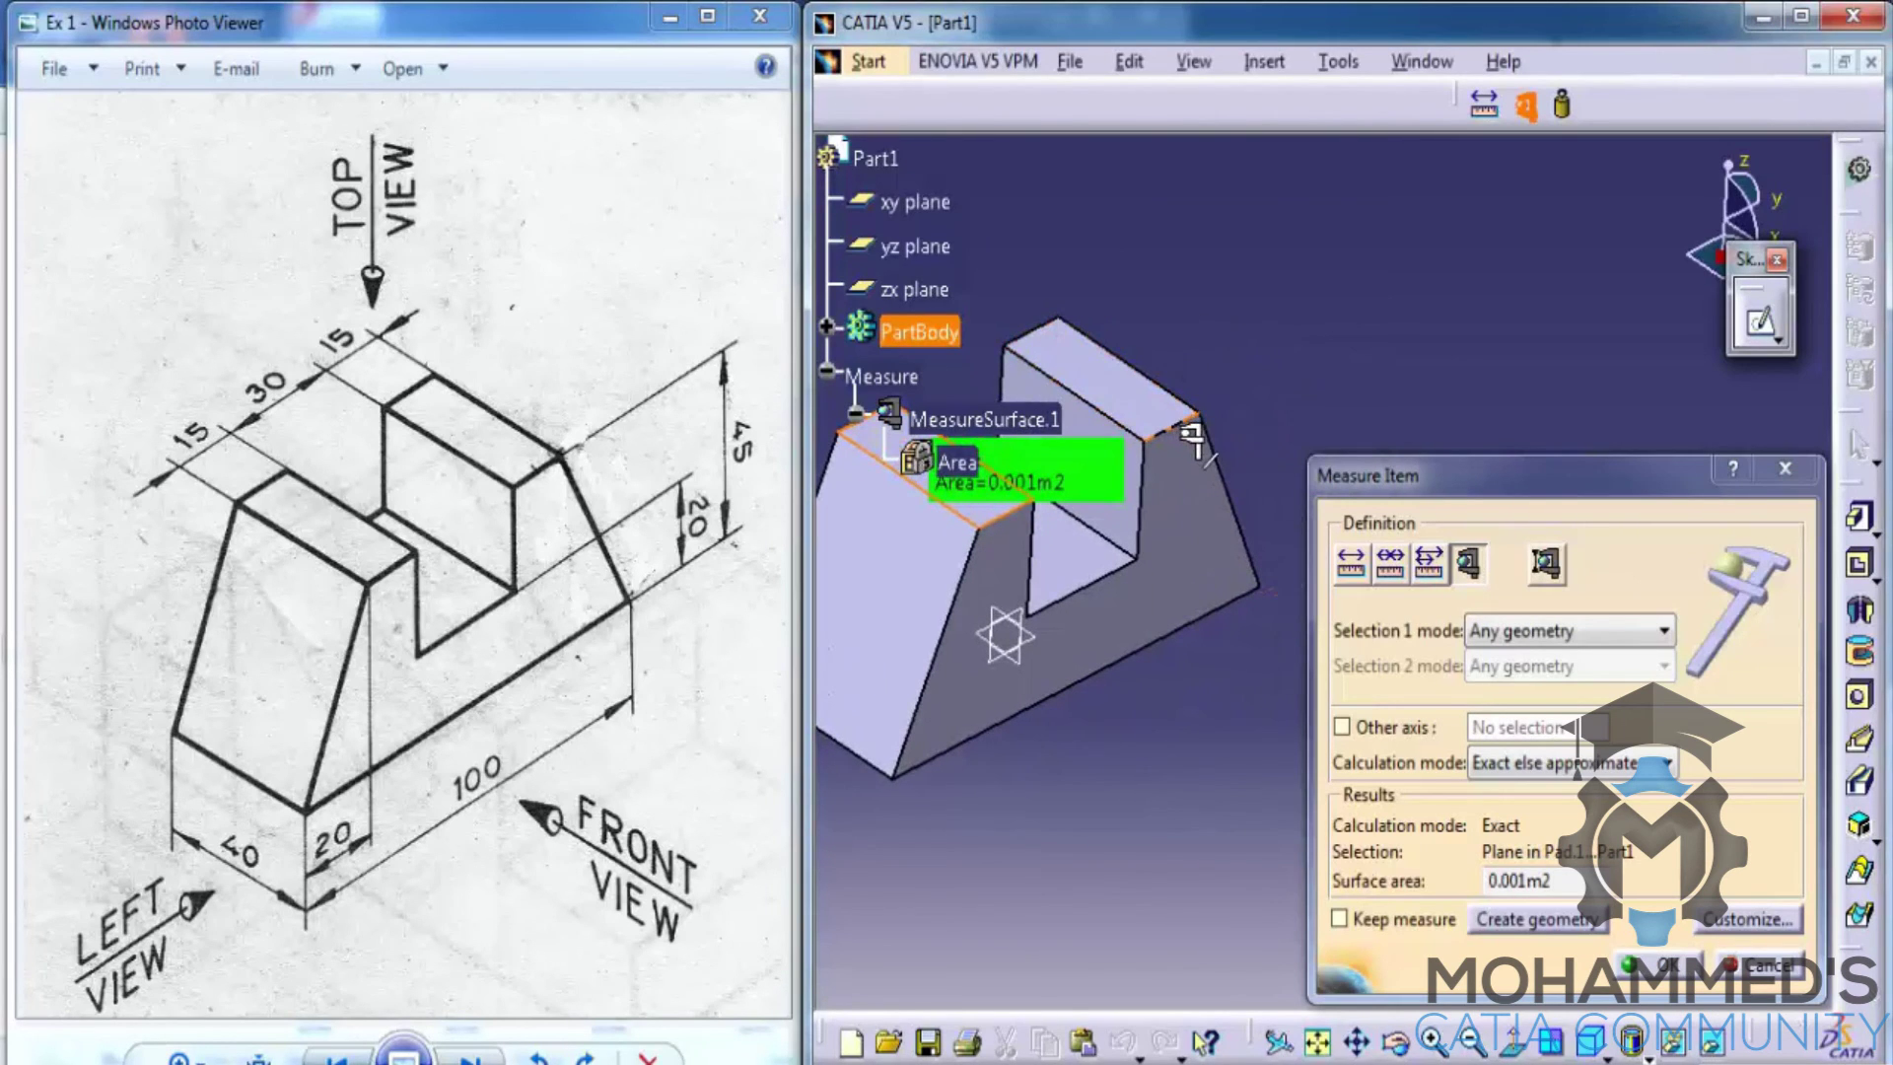
pyautogui.click(1176, 423)
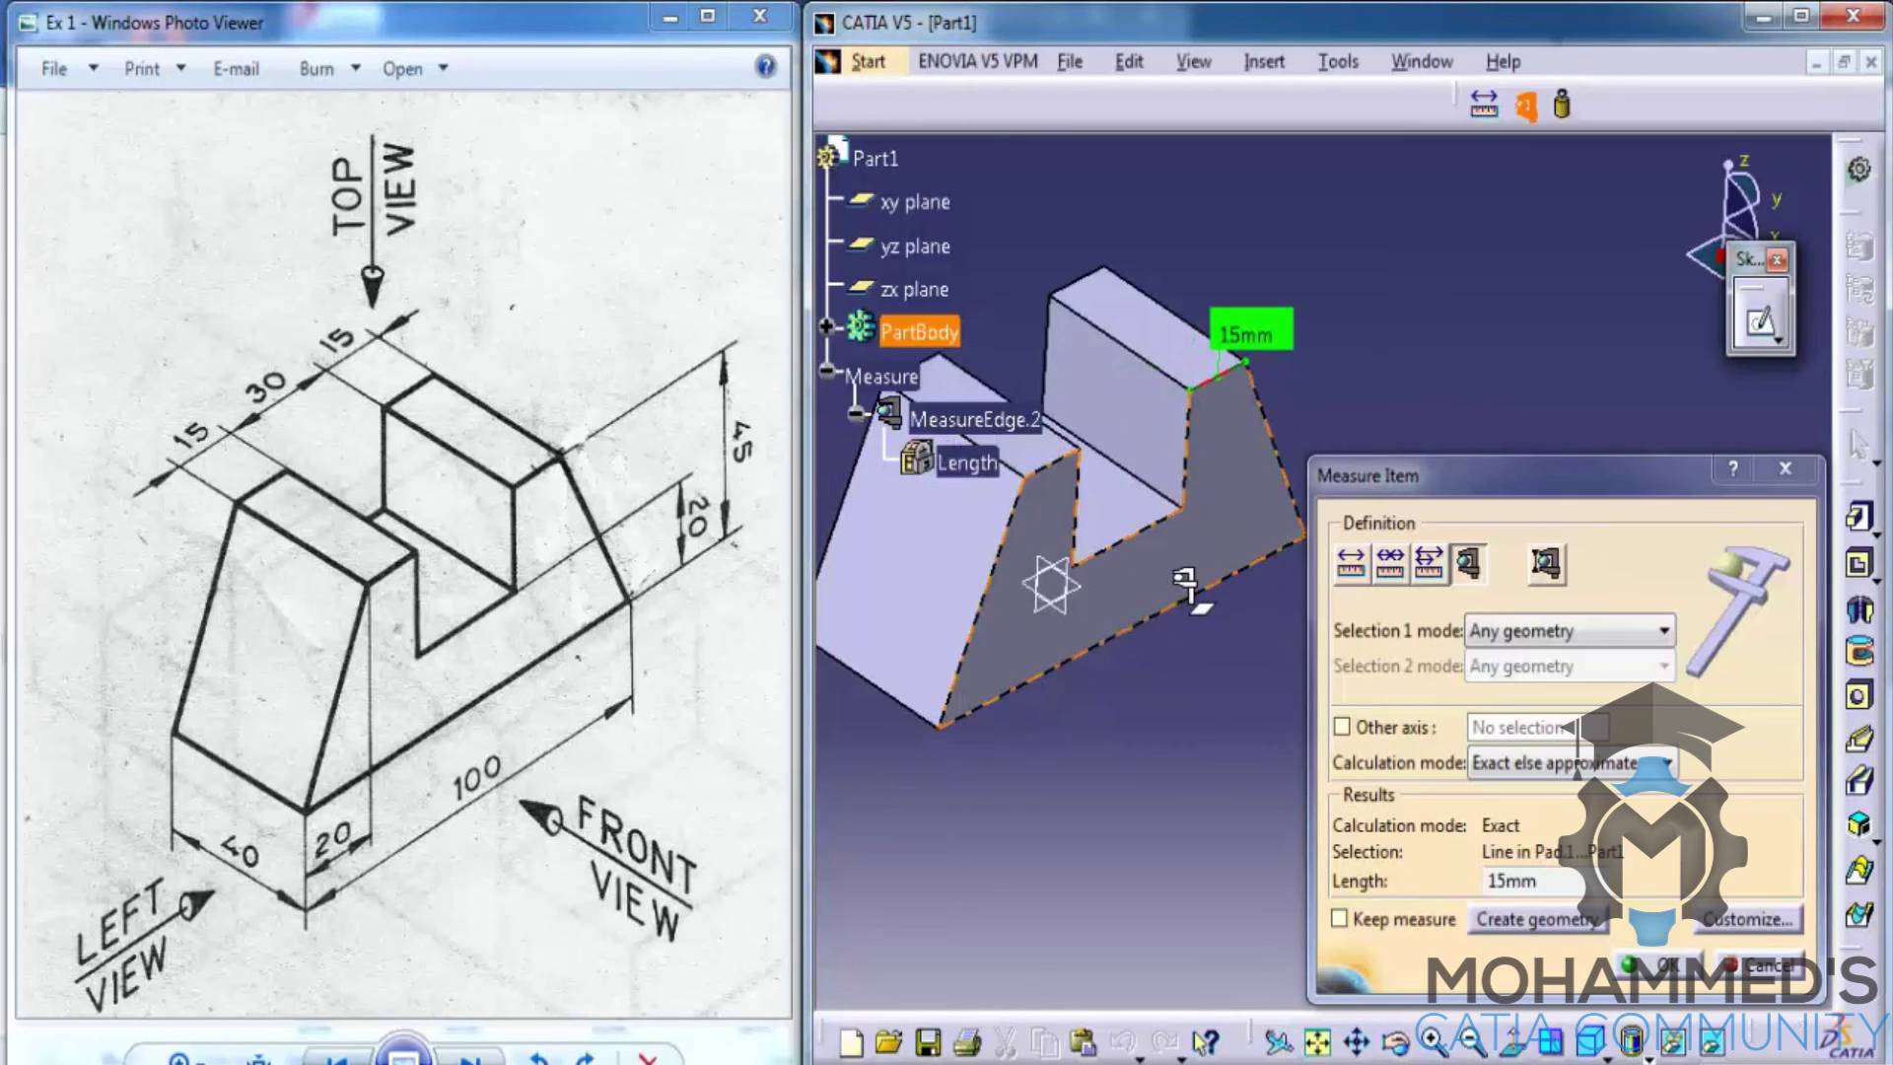
pyautogui.click(1136, 640)
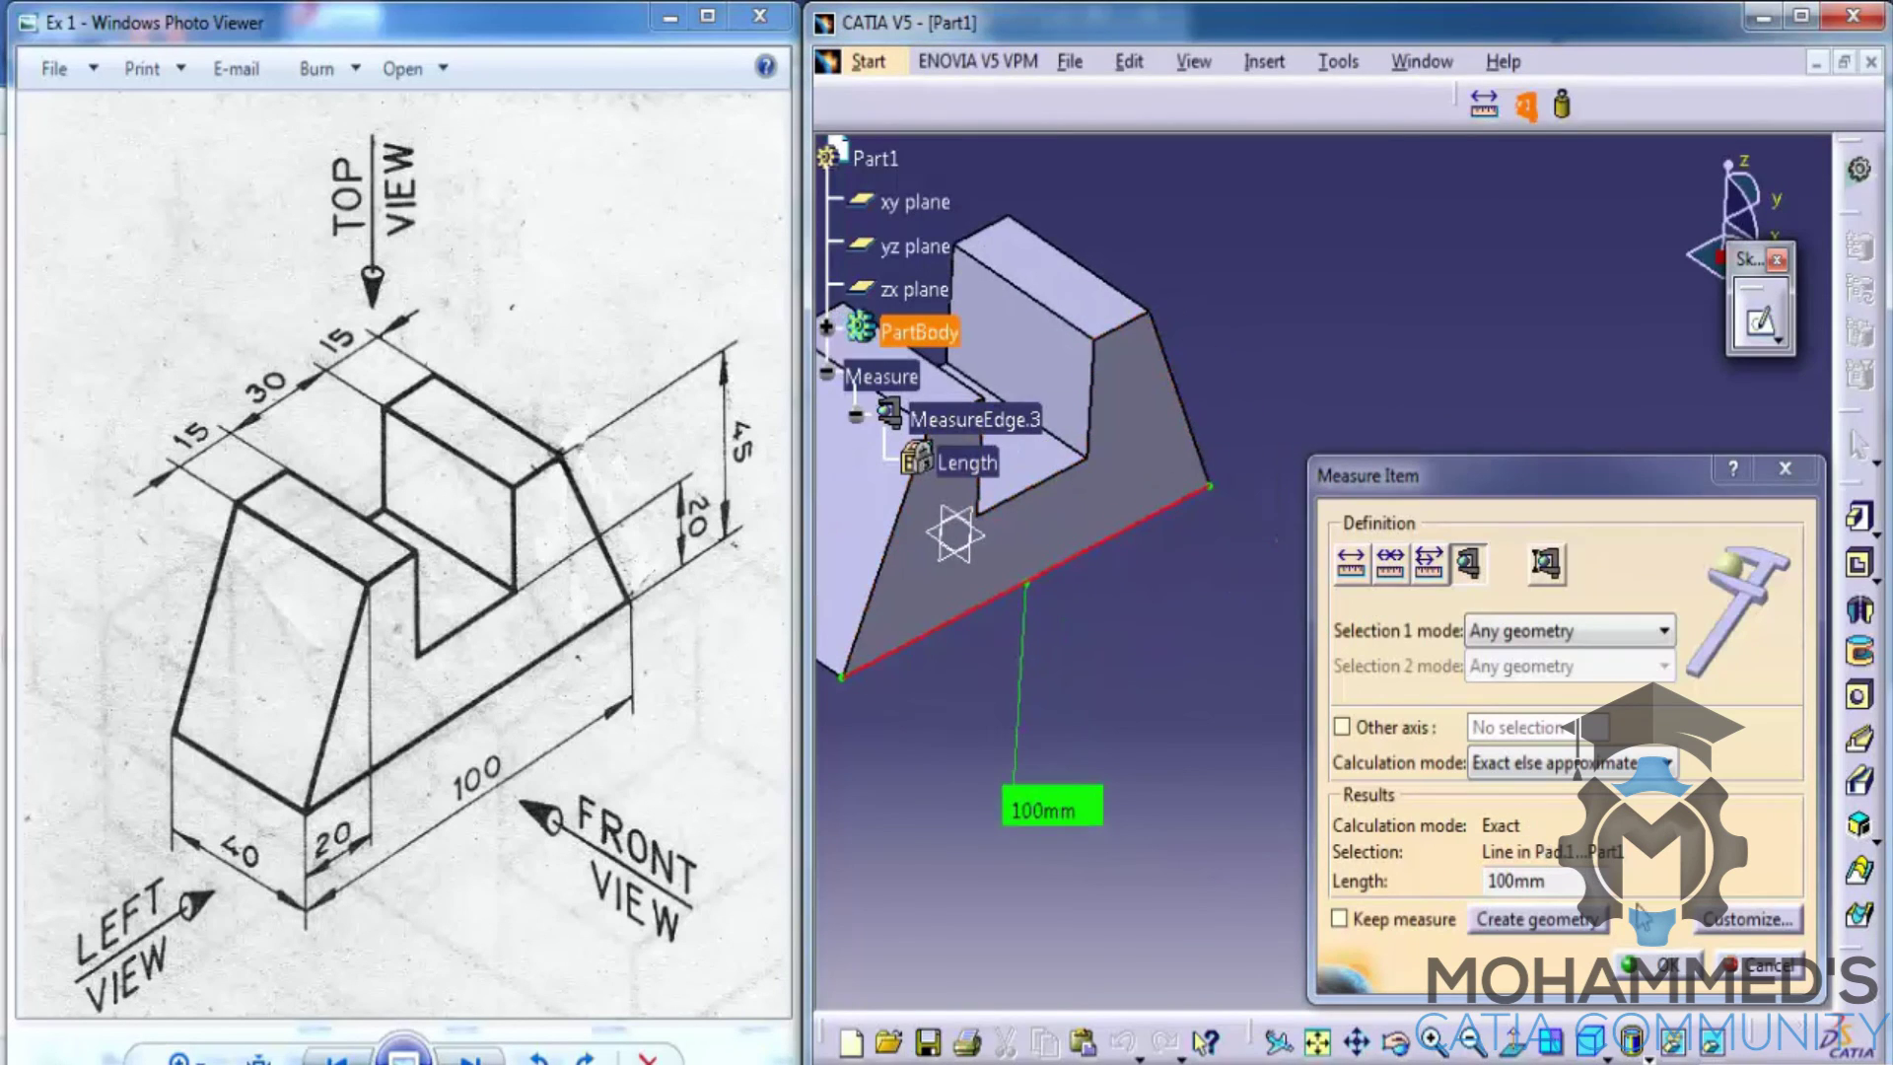
pyautogui.click(1741, 964)
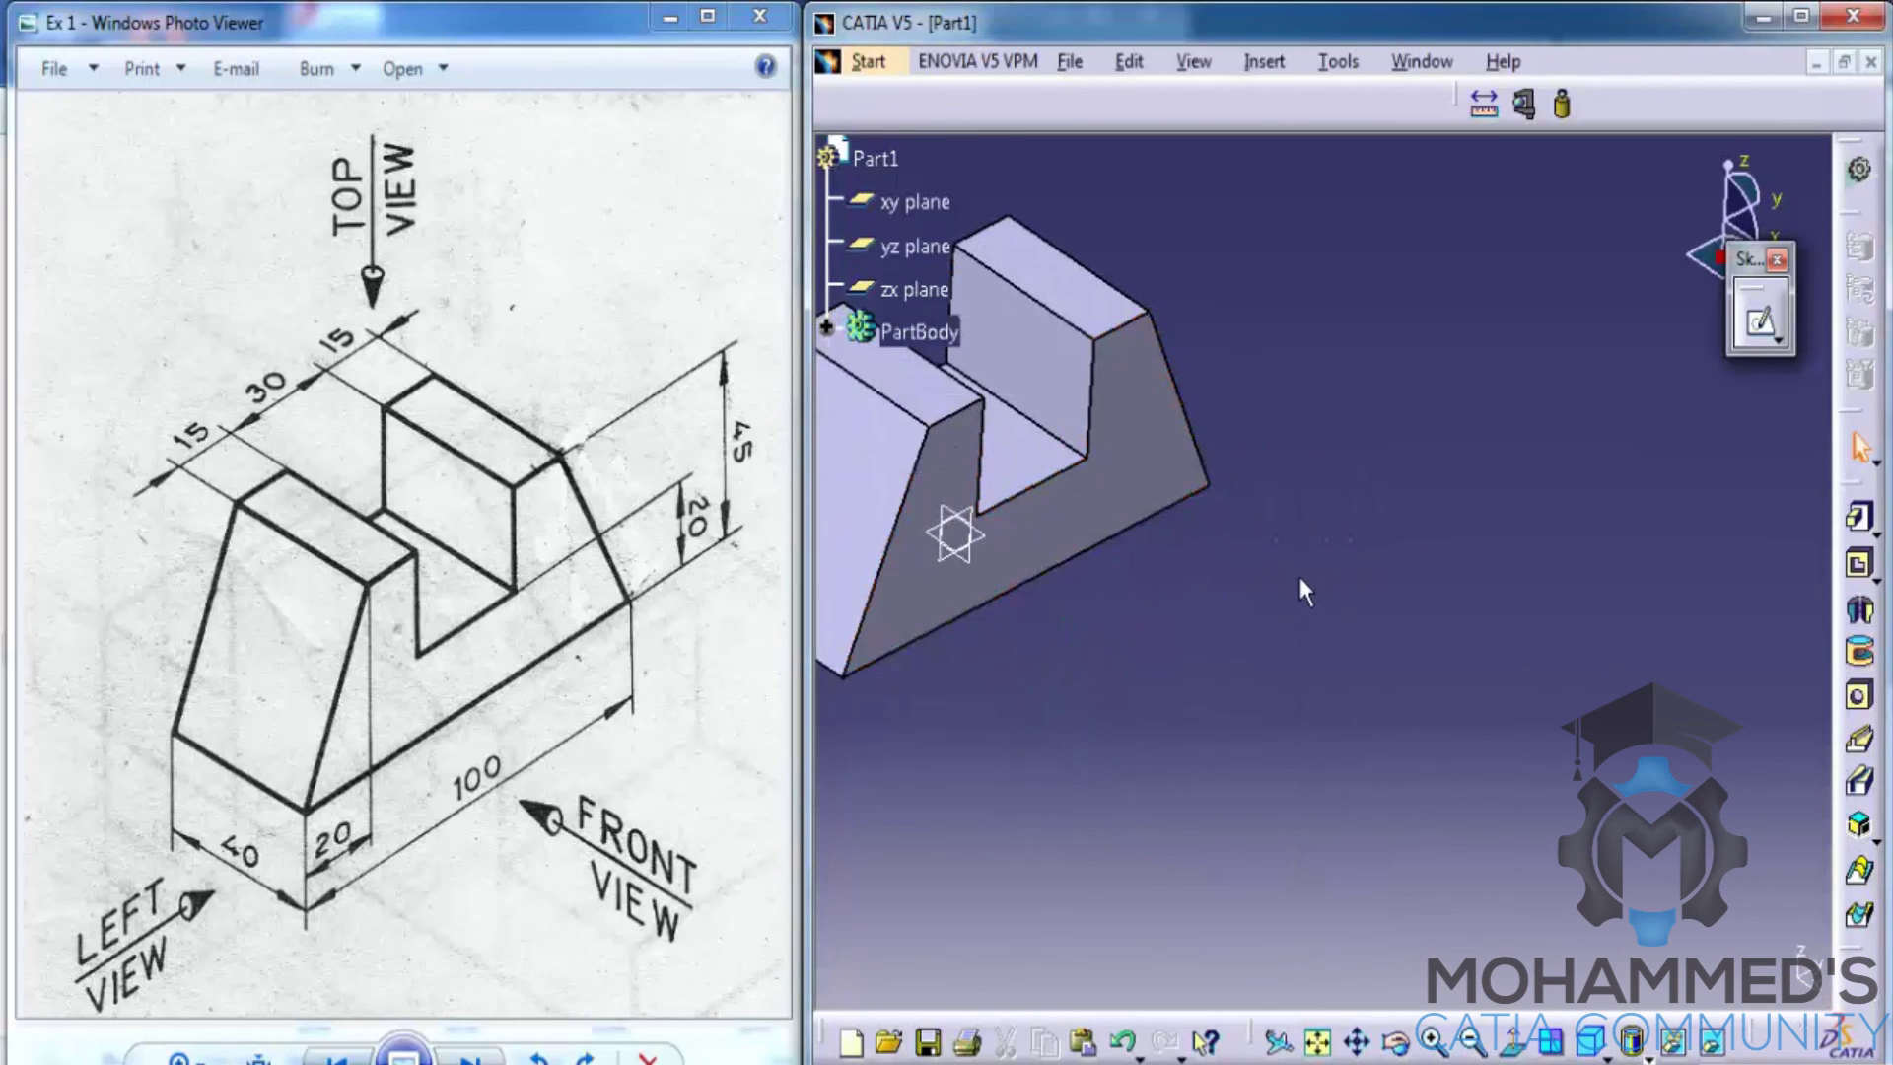